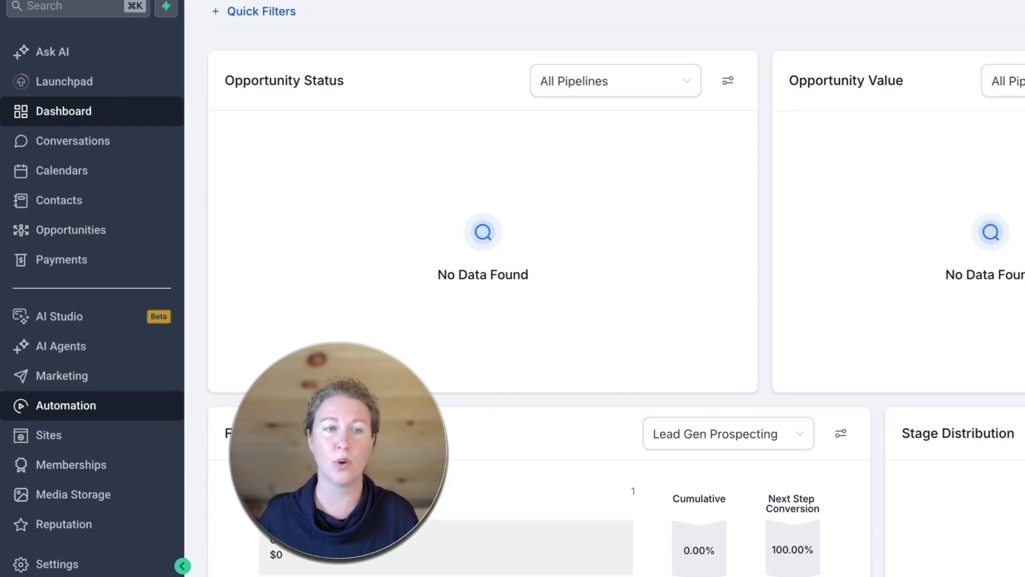
Step: Open the Automation workflow list and create a new workflow from scratch
click(67, 417)
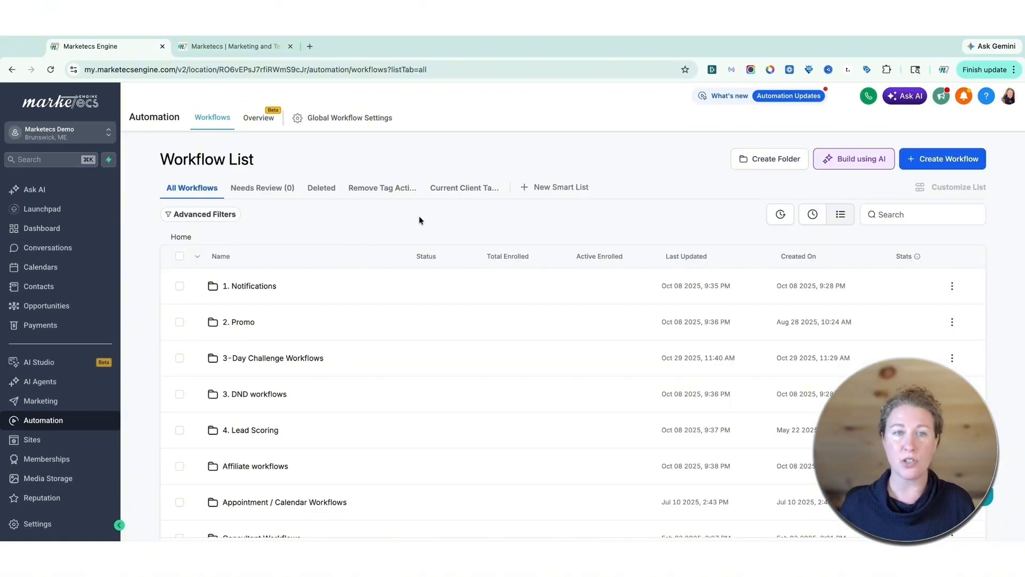
scroll(311, 264, down, 1)
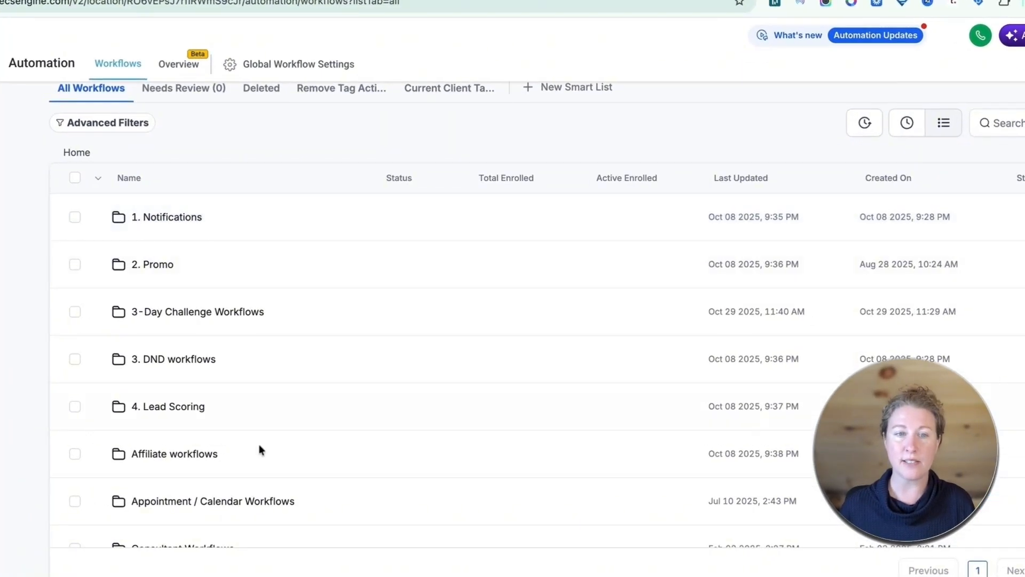
scroll(322, 417, down, 2)
scroll(262, 463, down, 4)
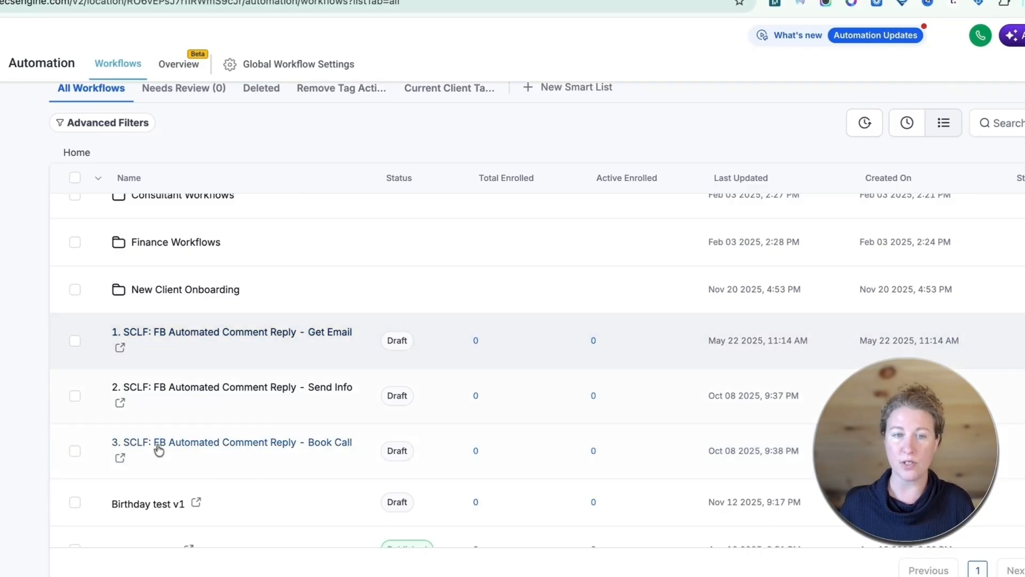
scroll(172, 470, up, 2)
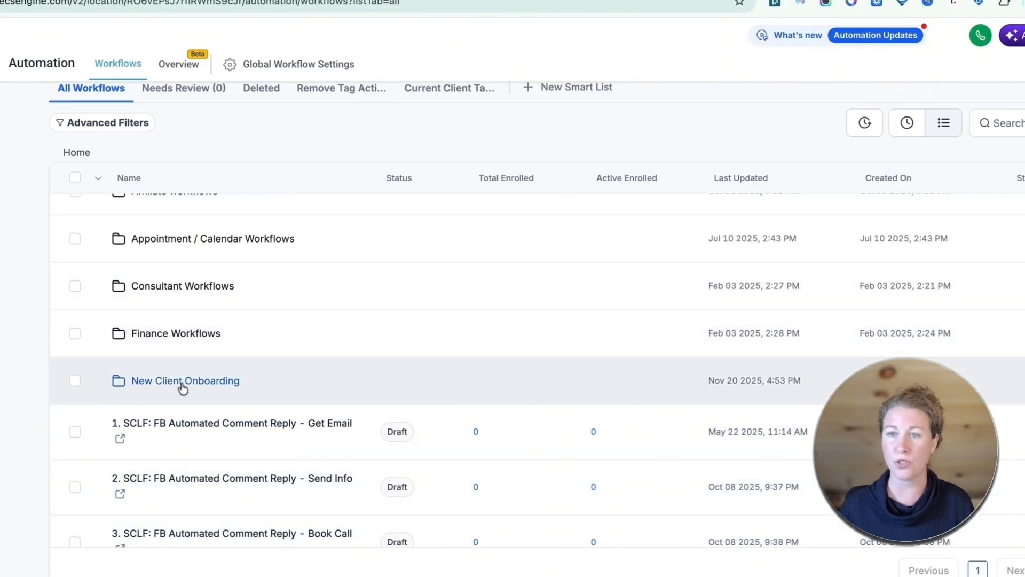
scroll(258, 370, up, 5)
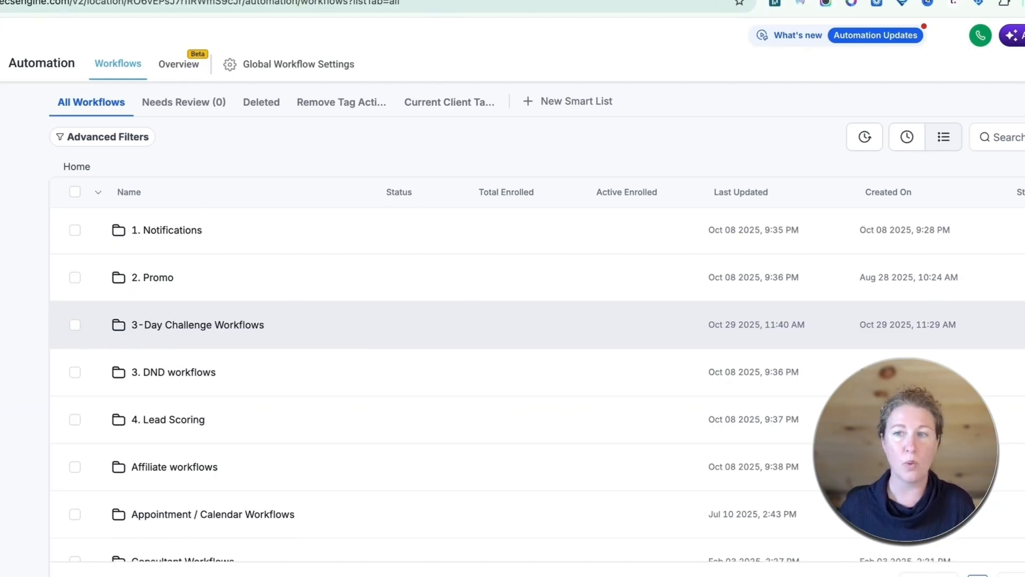
scroll(440, 374, down, 1)
scroll(439, 374, up, 3)
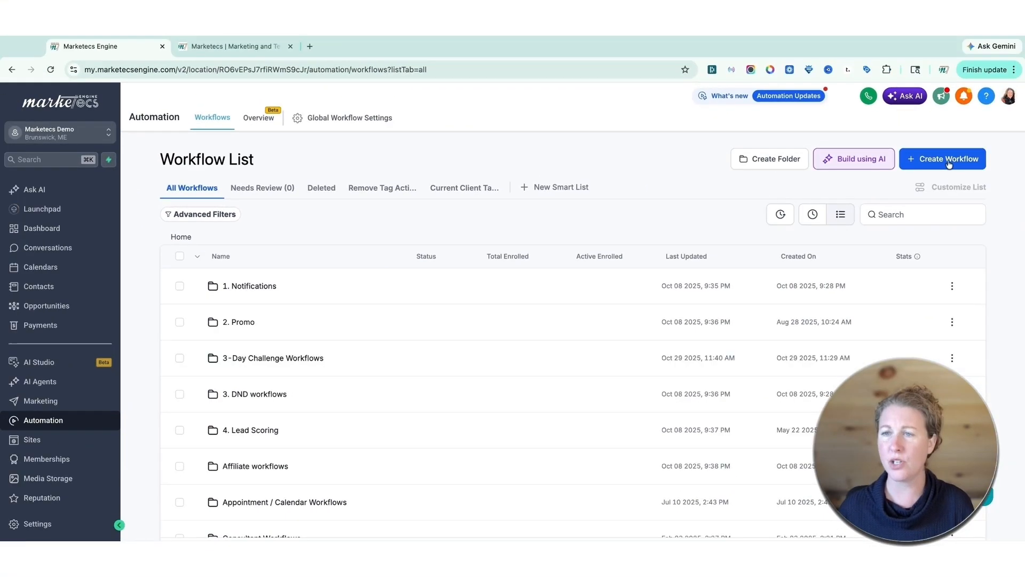
click(934, 145)
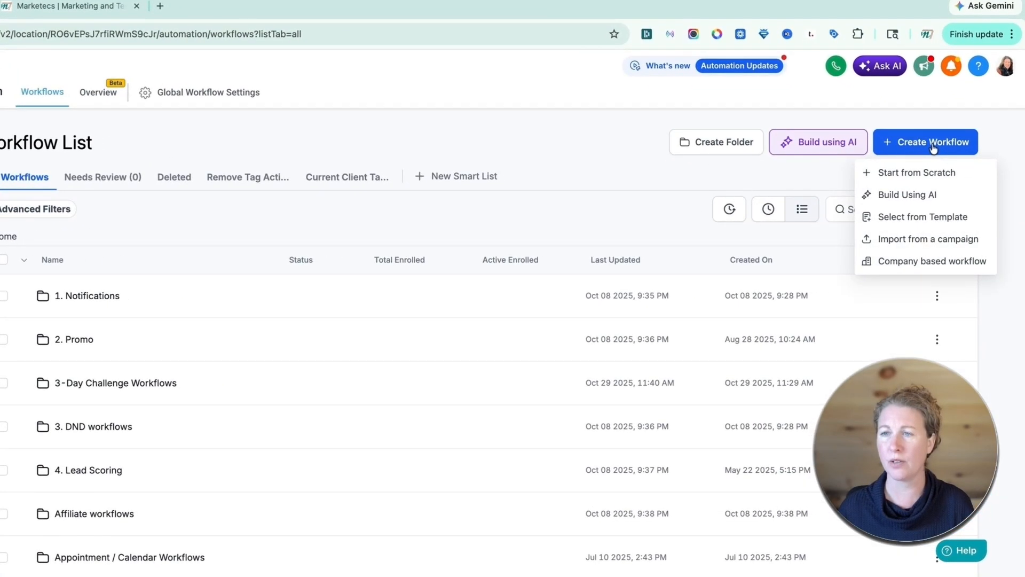
click(915, 176)
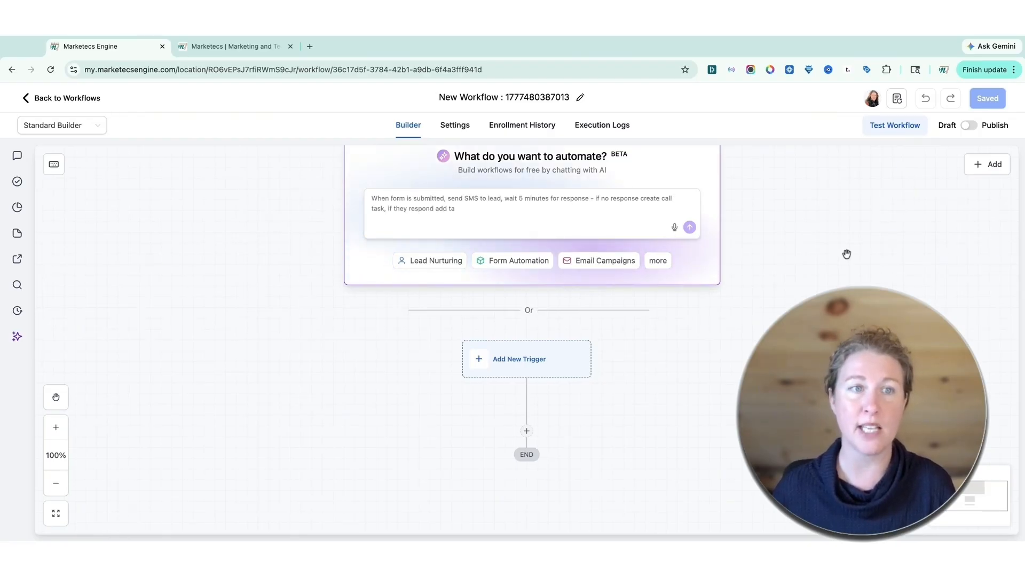
key(BackSpace)
key(BackSpace)
key(BackSpace)
key(BackSpace)
key(BackSpace)
key(BackSpace)
key(BackSpace)
key(BackSpace)
key(BackSpace)
key(BackSpace)
key(BackSpace)
key(BackSpace)
key(BackSpace)
key(BackSpace)
key(BackSpace)
key(BackSpace)
key(BackSpace)
key(BackSpace)
key(BackSpace)
key(BackSpace)
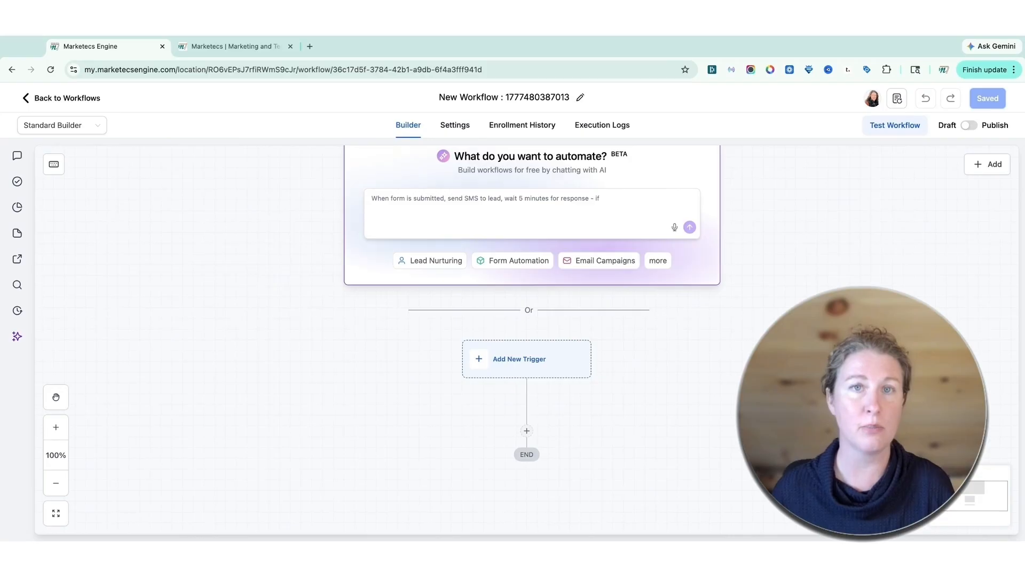
key(BackSpace)
key(BackSpace)
key(BackSpace)
key(BackSpace)
key(BackSpace)
key(BackSpace)
key(BackSpace)
key(BackSpace)
key(BackSpace)
key(BackSpace)
key(BackSpace)
key(BackSpace)
key(BackSpace)
key(BackSpace)
key(BackSpace)
key(BackSpace)
key(BackSpace)
key(BackSpace)
key(BackSpace)
key(BackSpace)
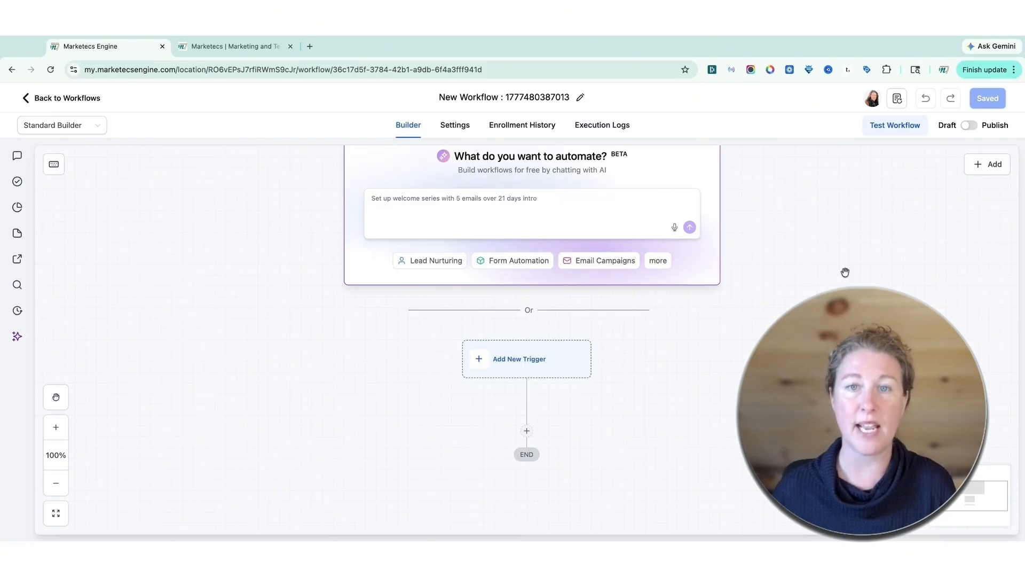
Step: Rename the new workflow as "[LM] 1. NAME - Delivery"
click(469, 101)
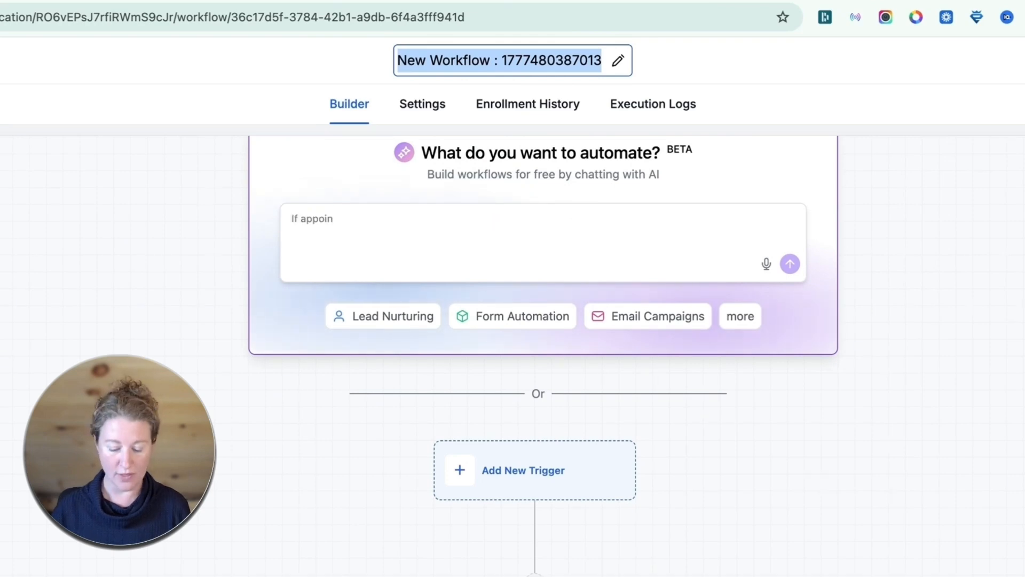
key(BackSpace)
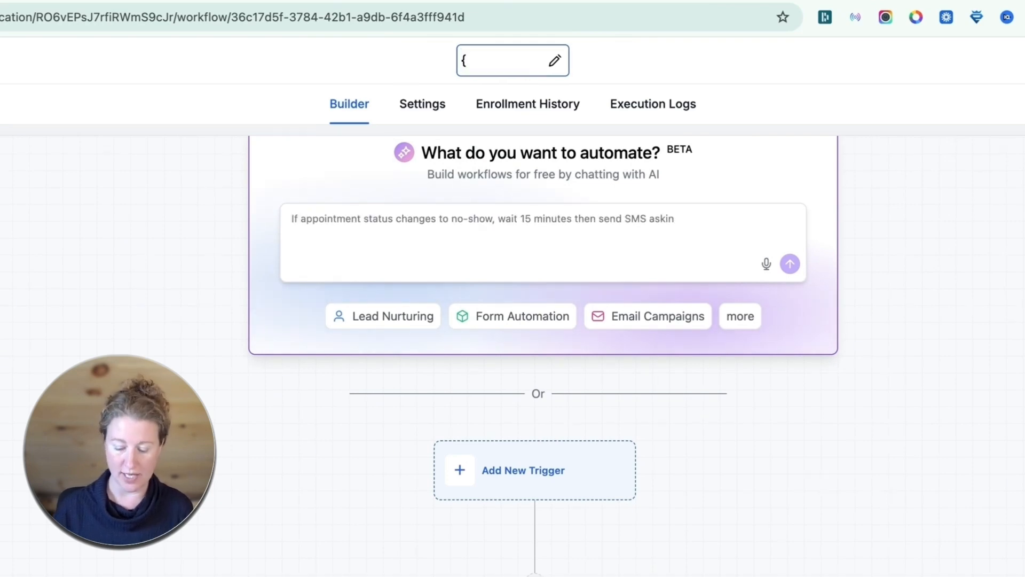
text([)
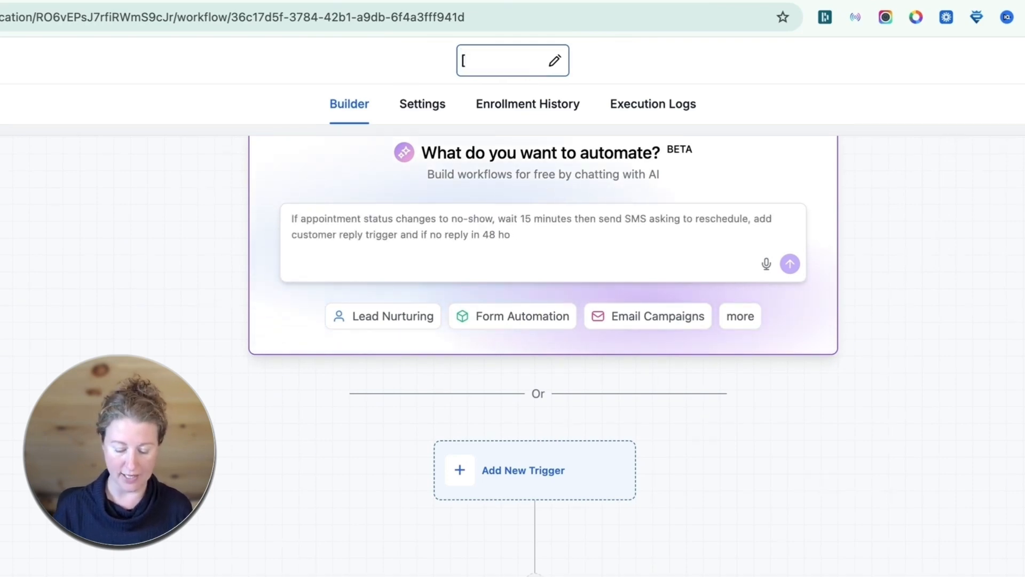
text(LM])
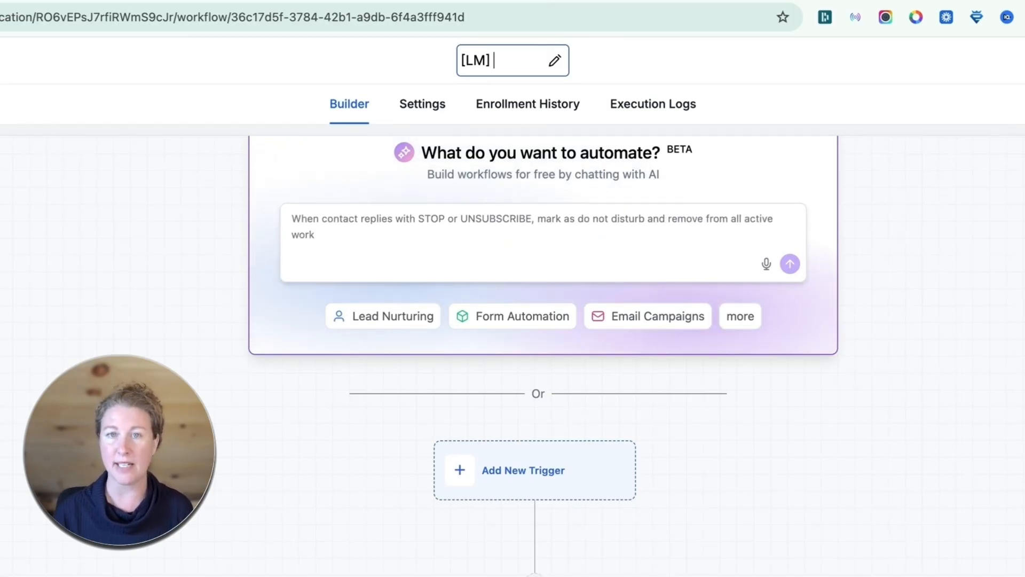
text( NAME)
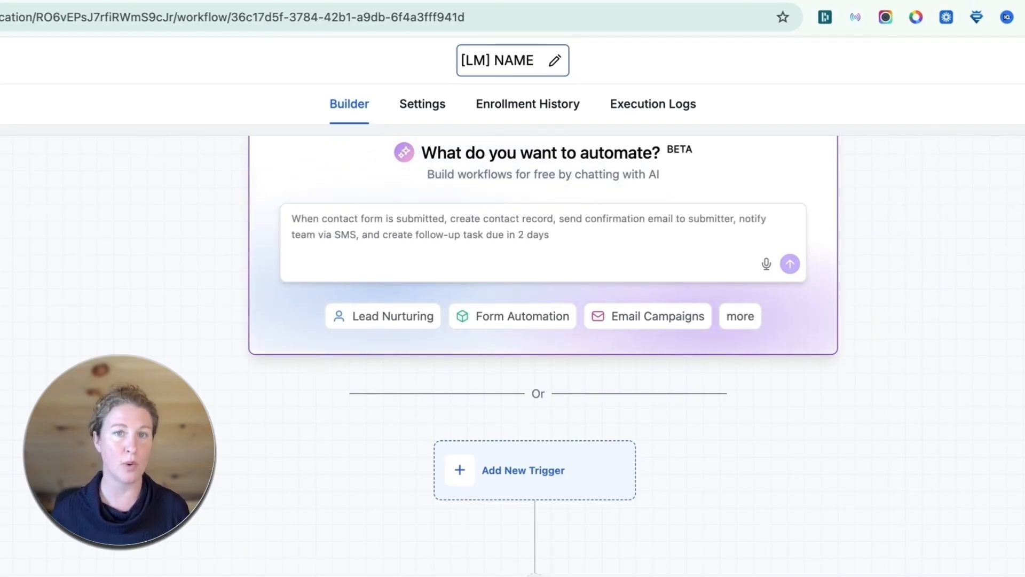
click(497, 61)
text(1.)
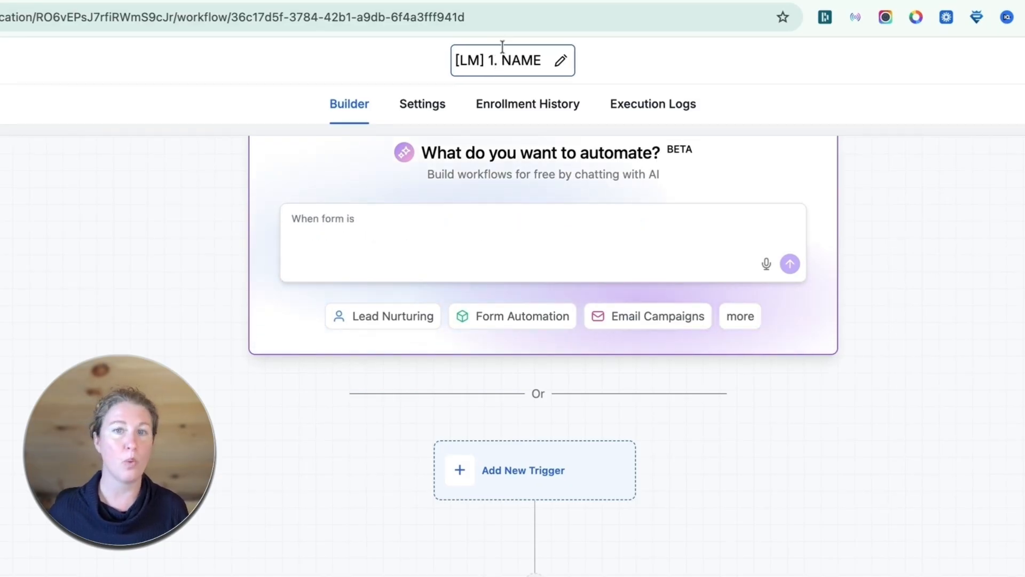
double_click(526, 60)
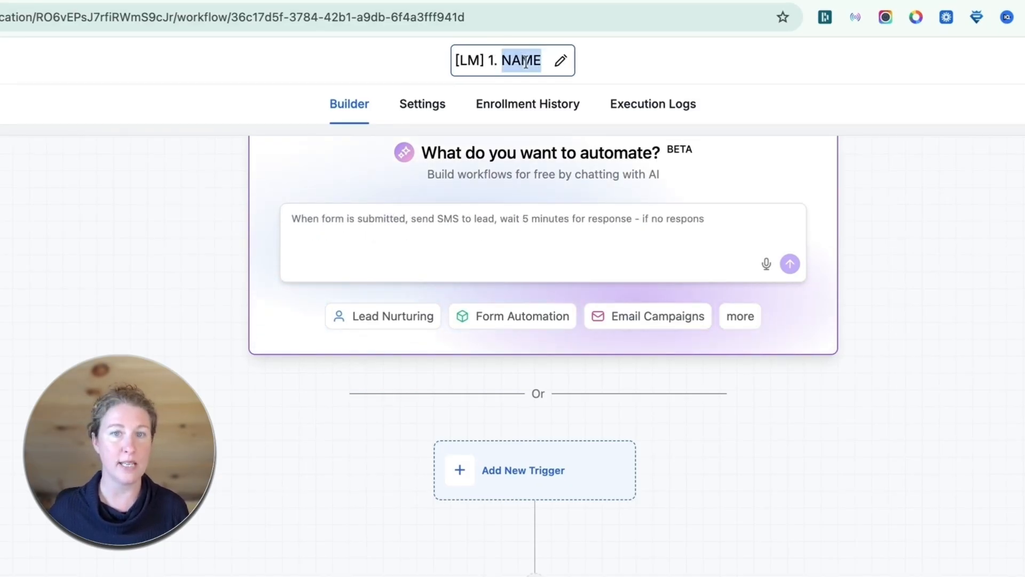
click(546, 64)
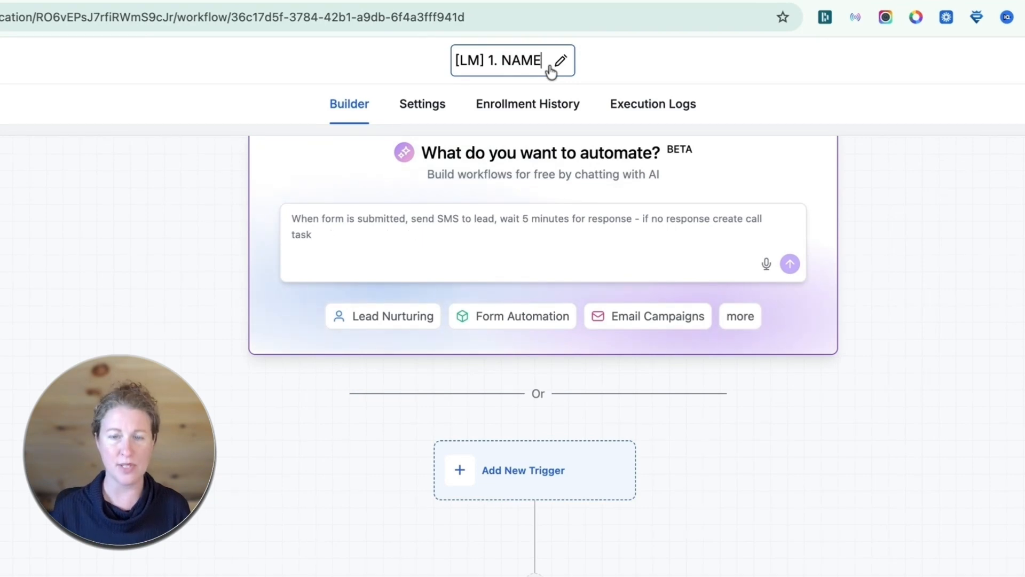
text(- De)
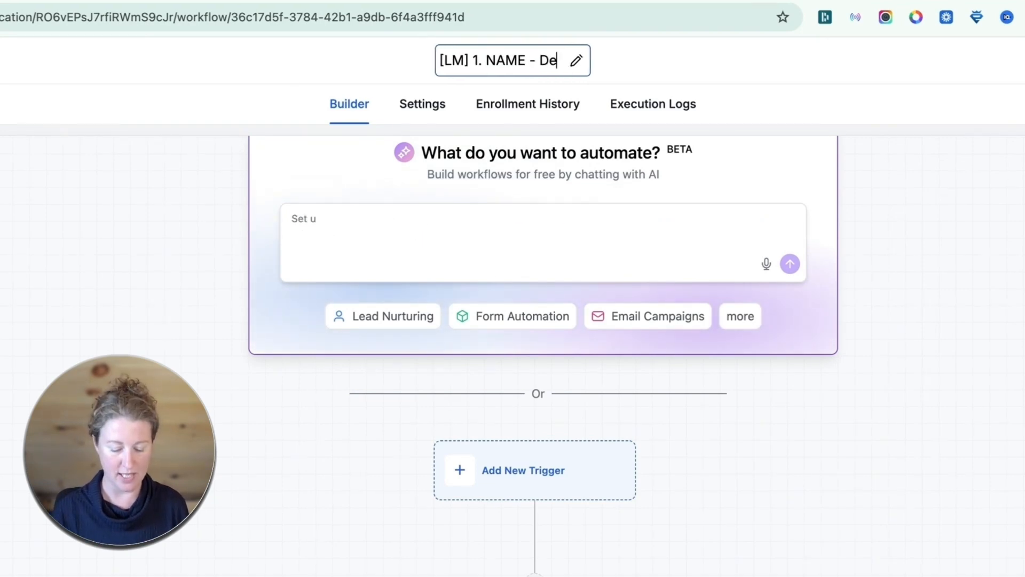
text(livery)
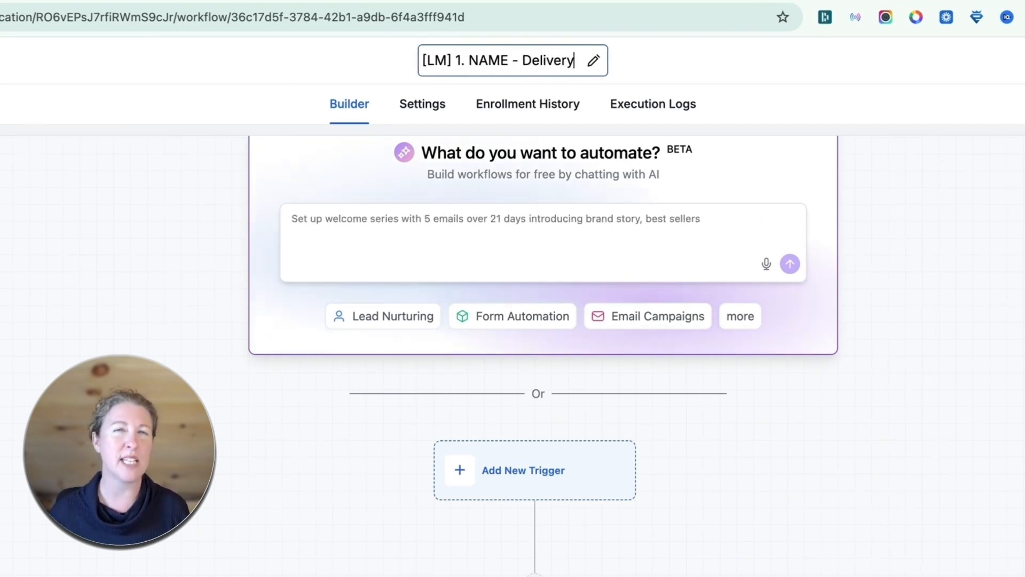
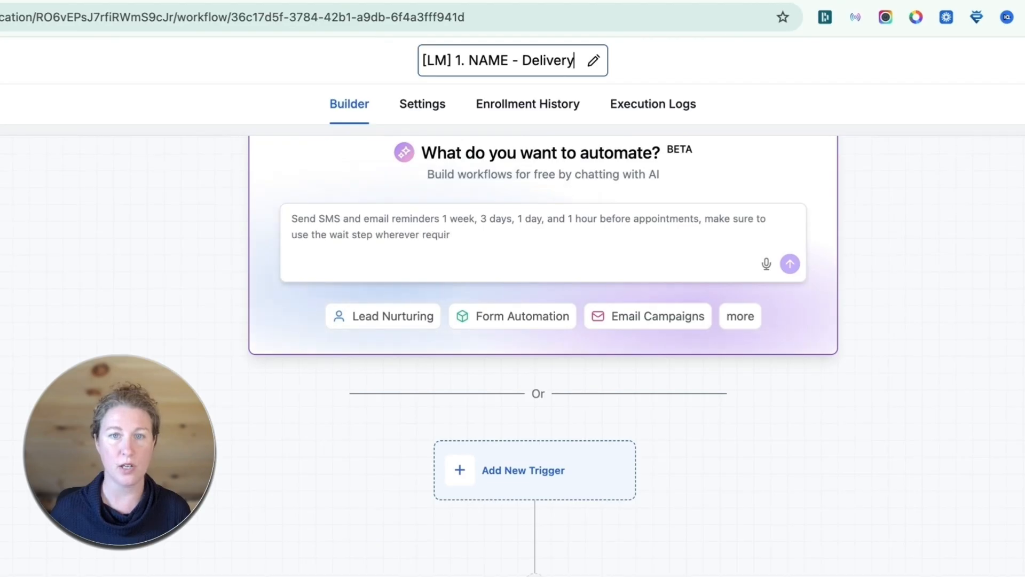
drag(454, 61, 421, 60)
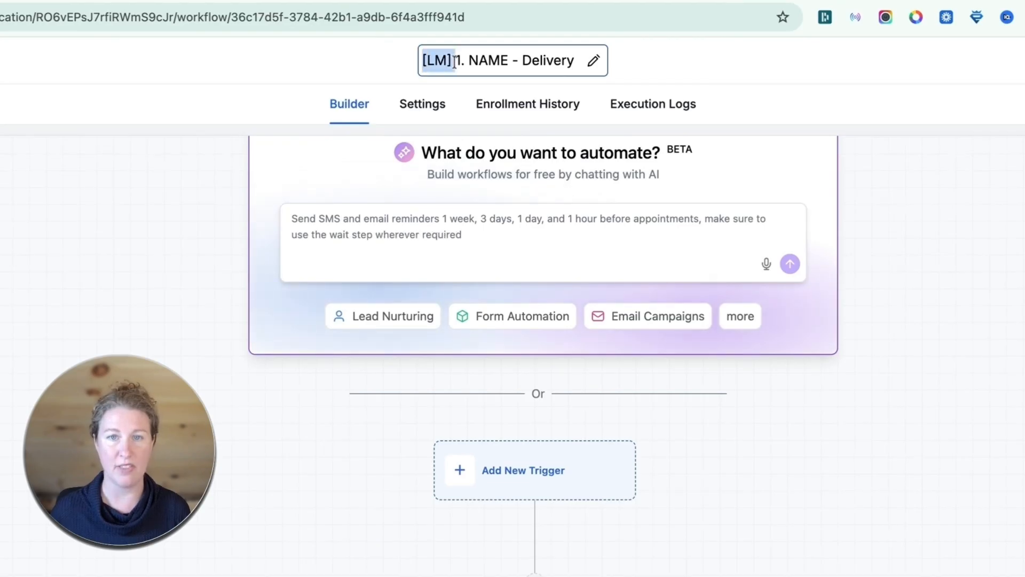
click(488, 60)
double_click(488, 60)
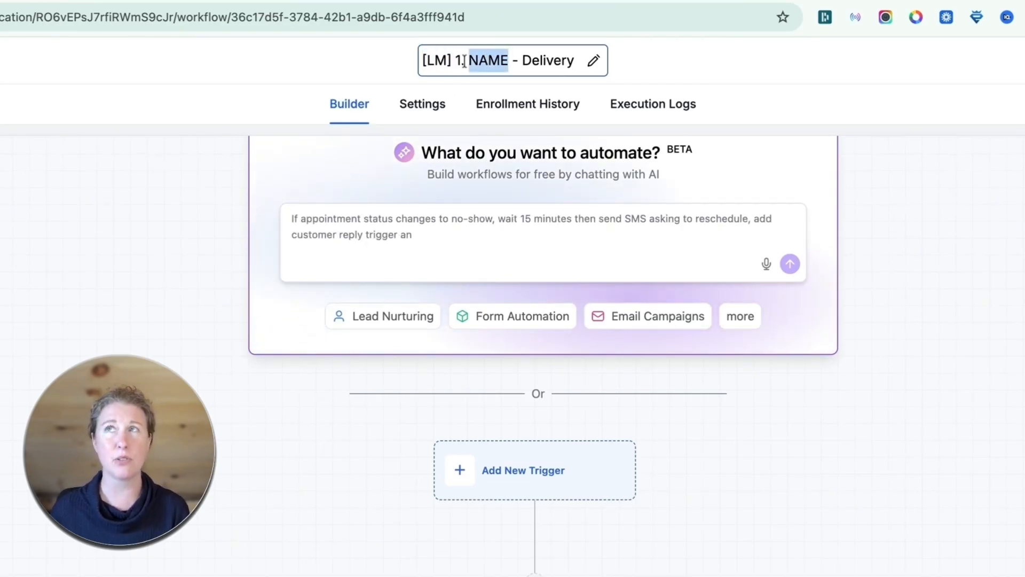
drag(466, 61, 456, 60)
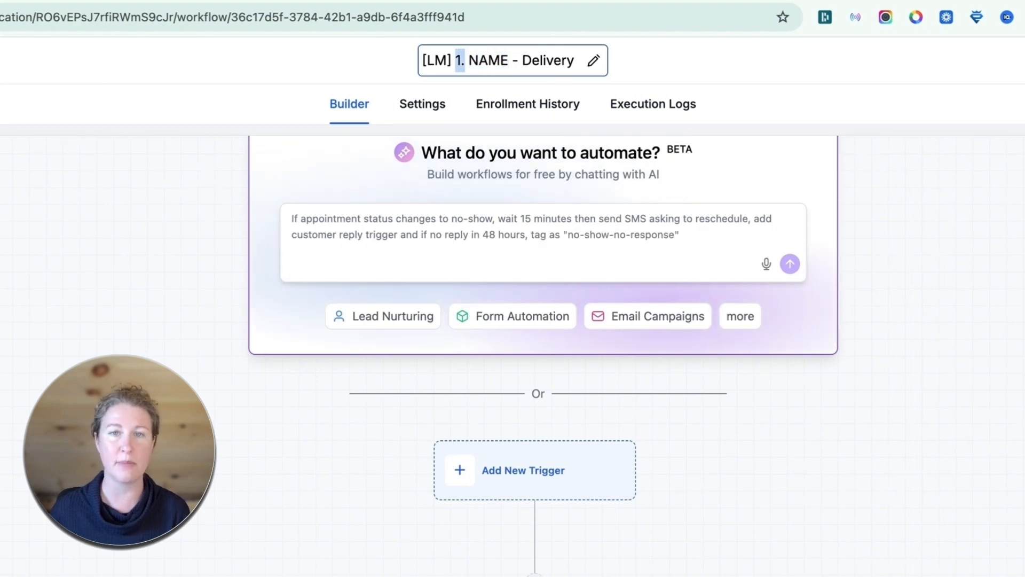
click(538, 60)
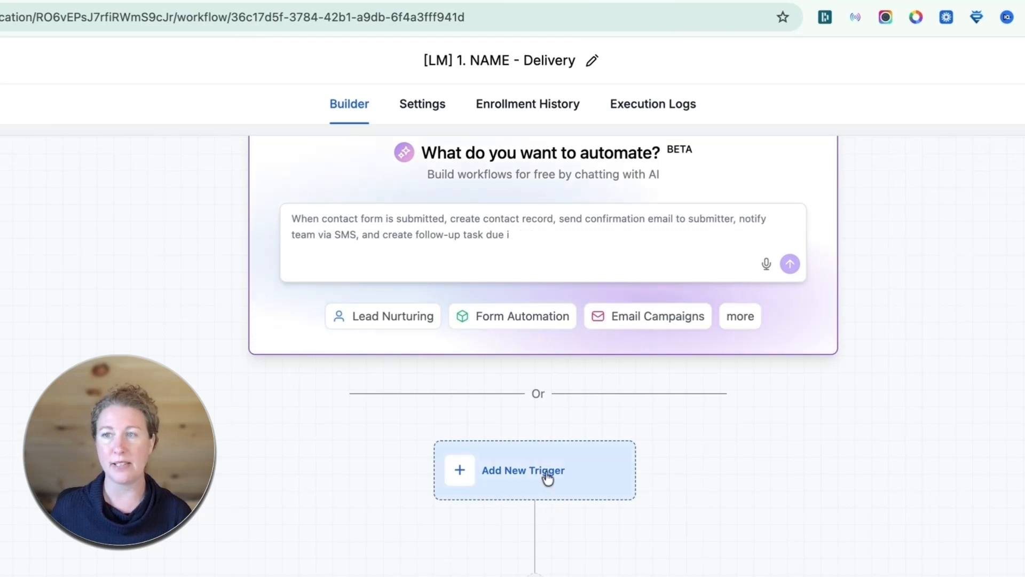
Step: Start adding a new trigger to the workflow
scroll(547, 477, down, 2)
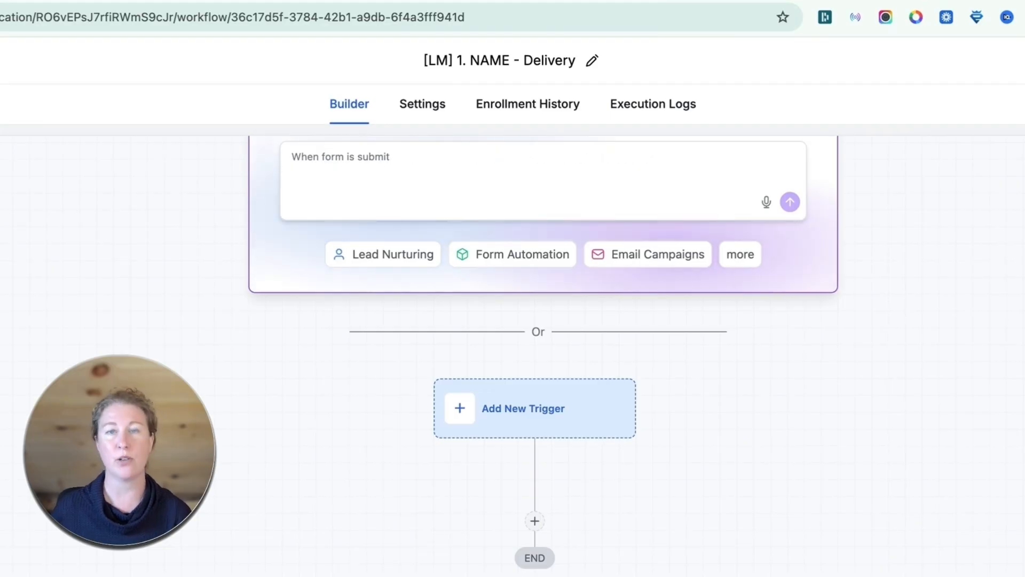
click(535, 408)
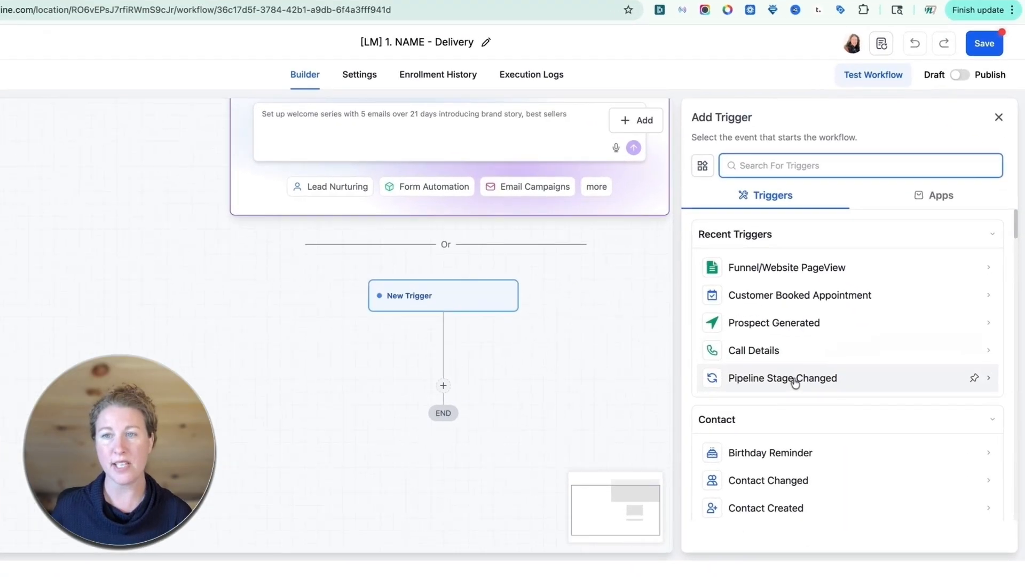
Step: Look through the available trigger types, including payments, courses, affiliate, opportunities, appointments and form events
scroll(828, 388, down, 10)
scroll(795, 380, down, 20)
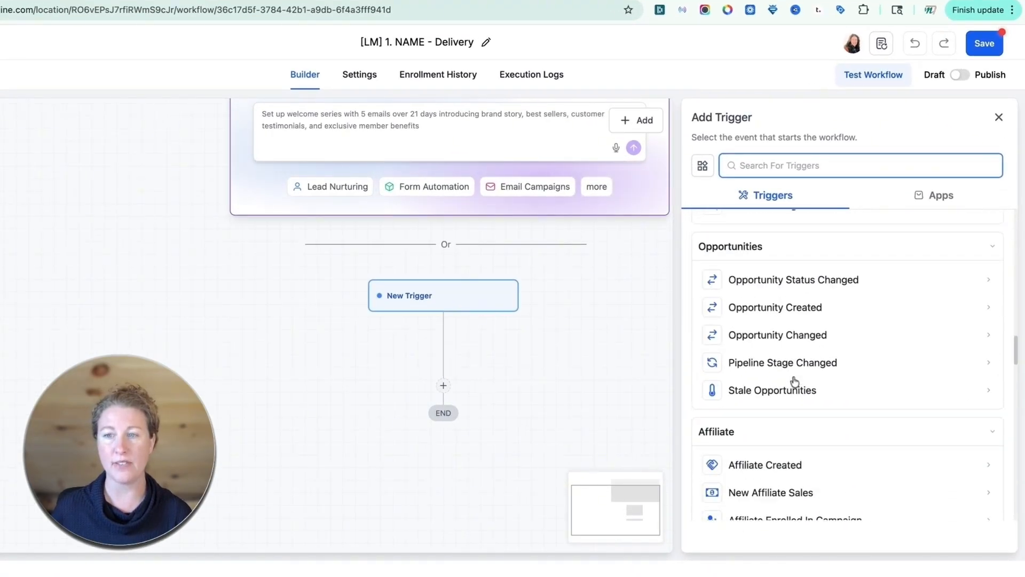
scroll(795, 378, down, 10)
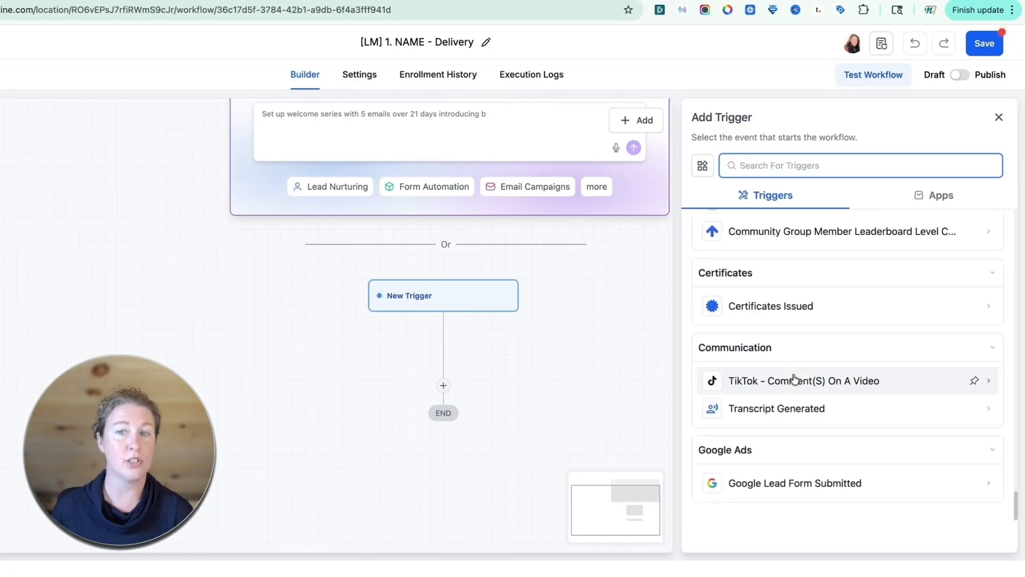
scroll(813, 319, up, 15)
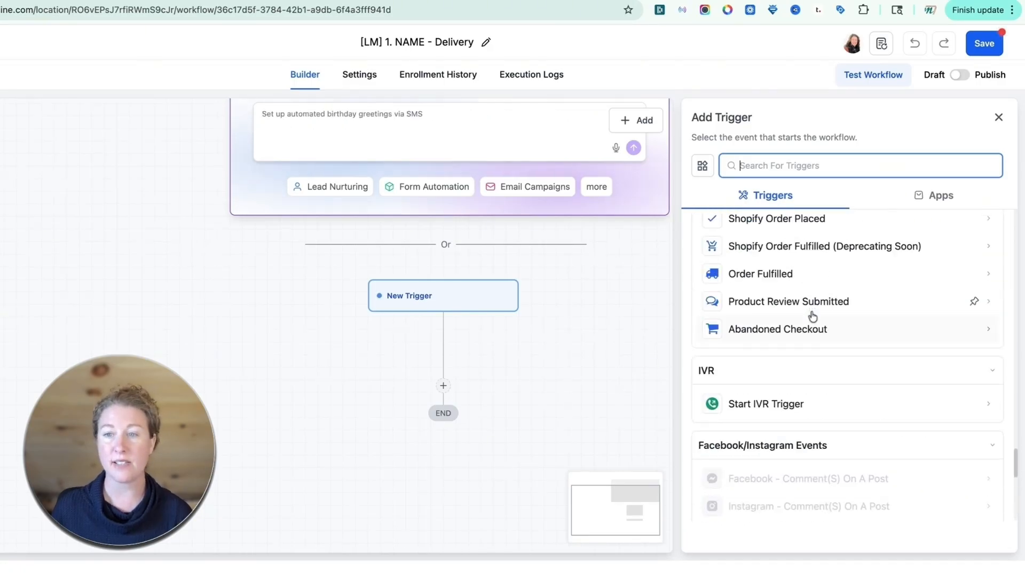
scroll(813, 315, up, 3)
scroll(808, 299, down, 3)
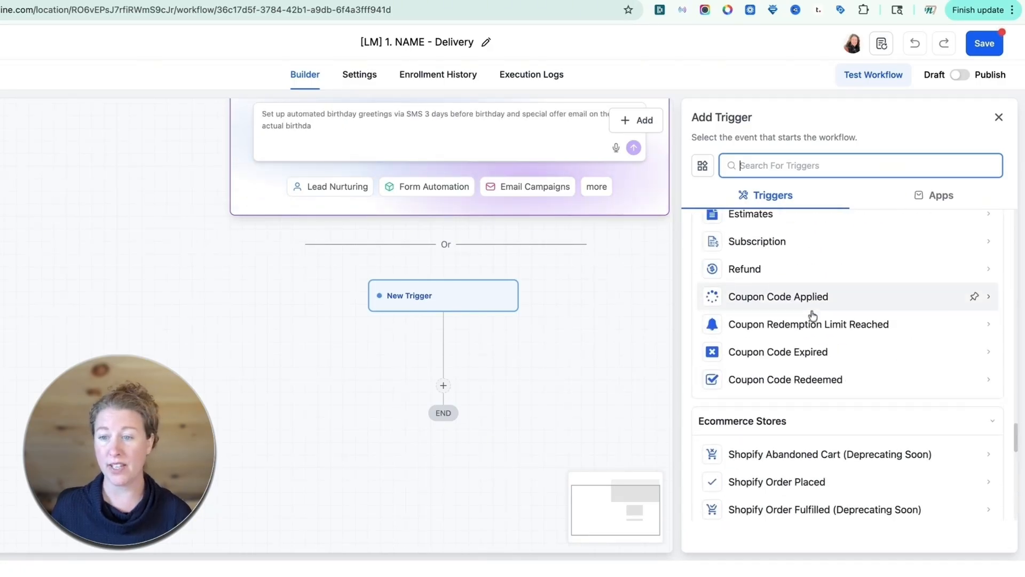
scroll(774, 368, up, 3)
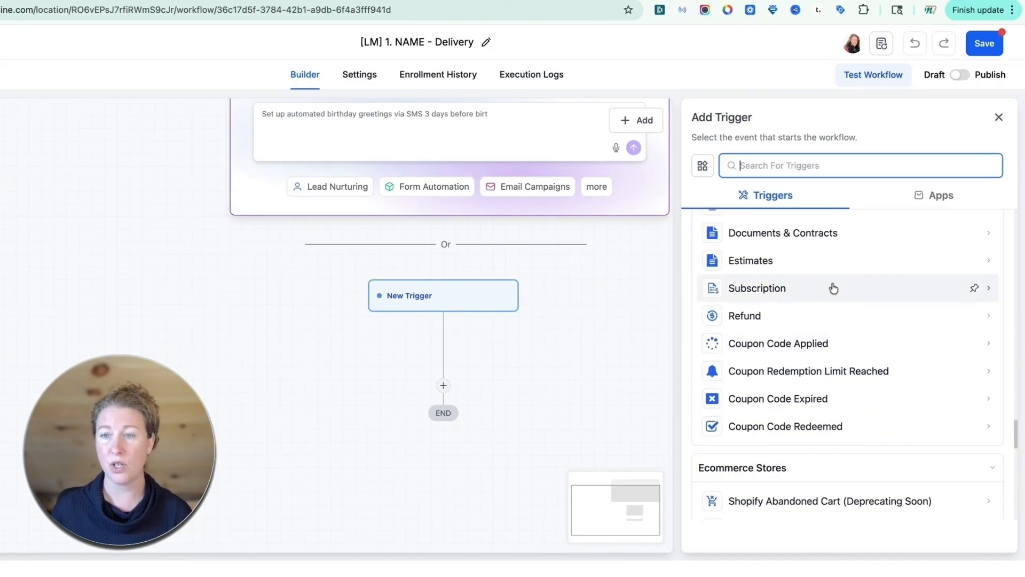
scroll(808, 304, up, 1)
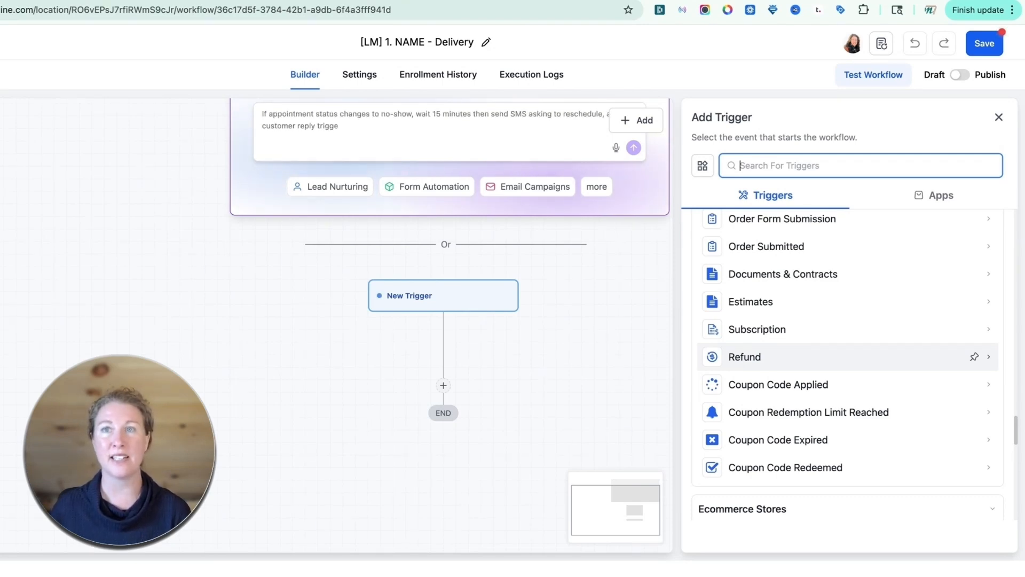
scroll(849, 356, up, 5)
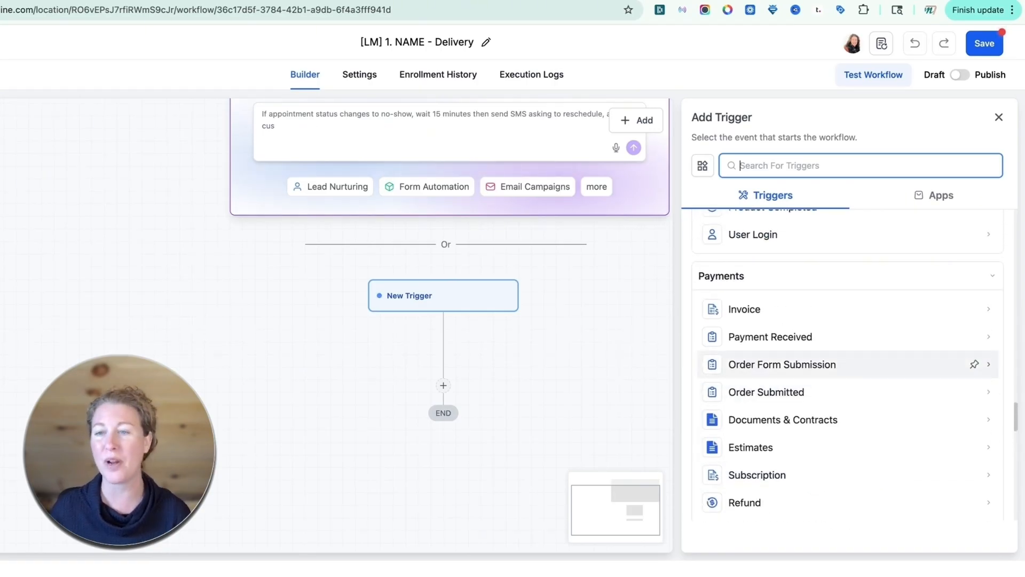
scroll(744, 398, up, 1)
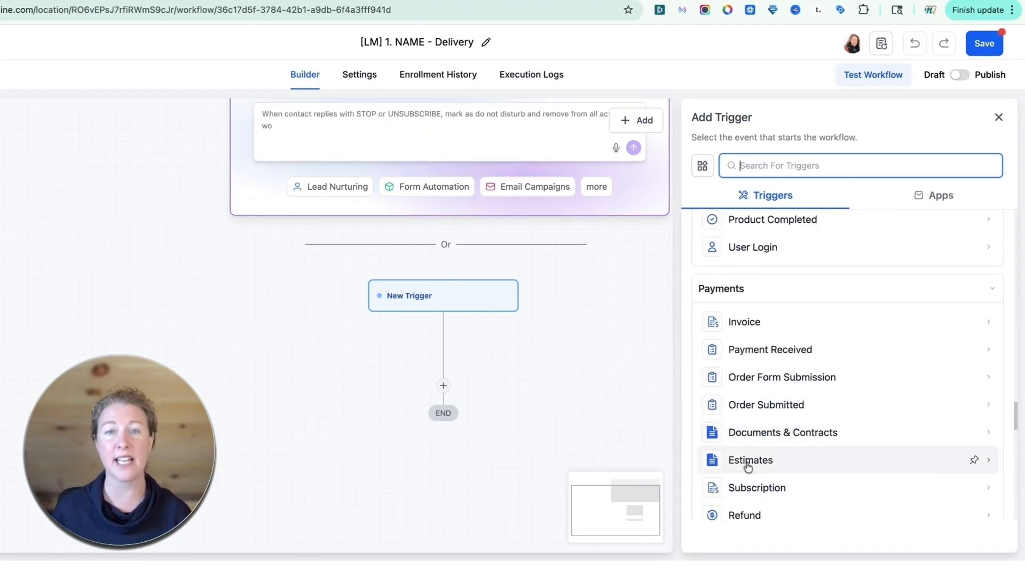
scroll(774, 460, up, 15)
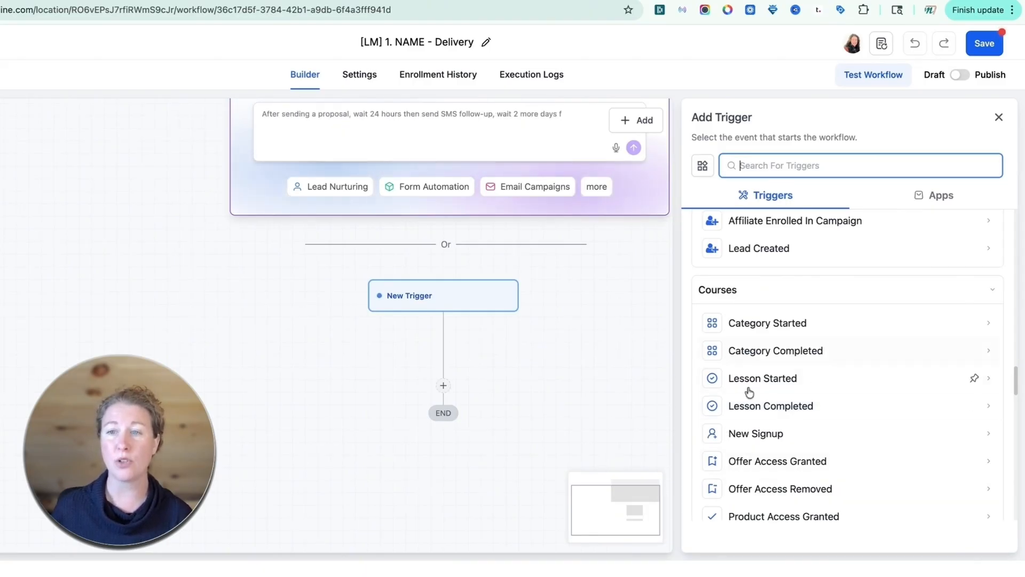
scroll(752, 455, up, 1)
scroll(752, 459, up, 5)
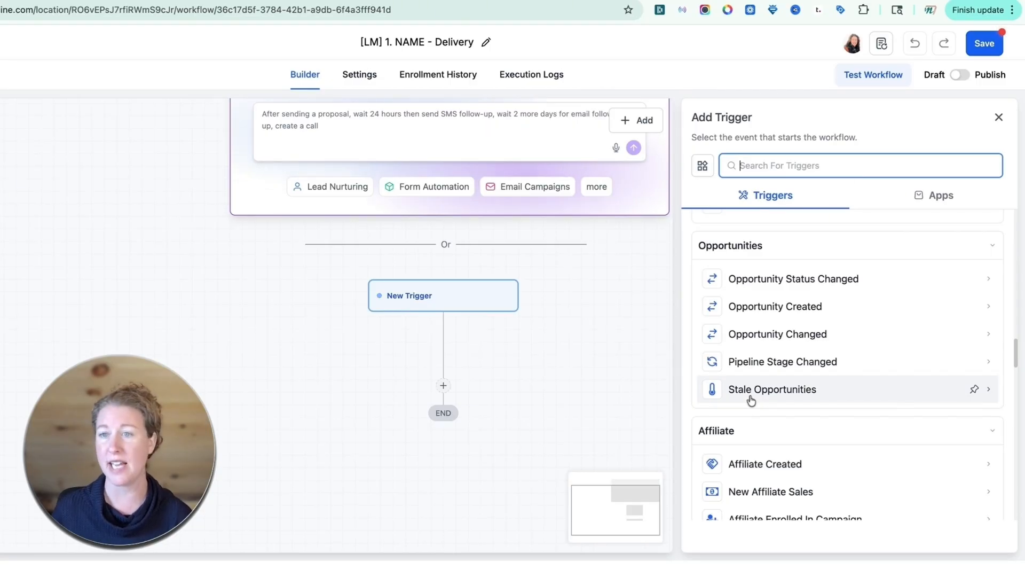
scroll(769, 376, down, 1)
scroll(769, 375, down, 3)
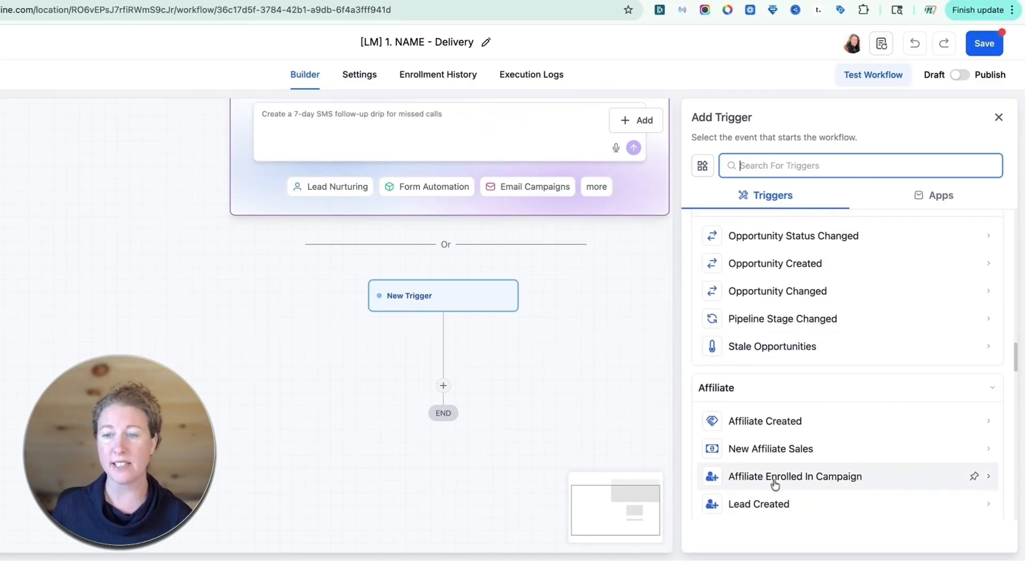
scroll(775, 484, up, 5)
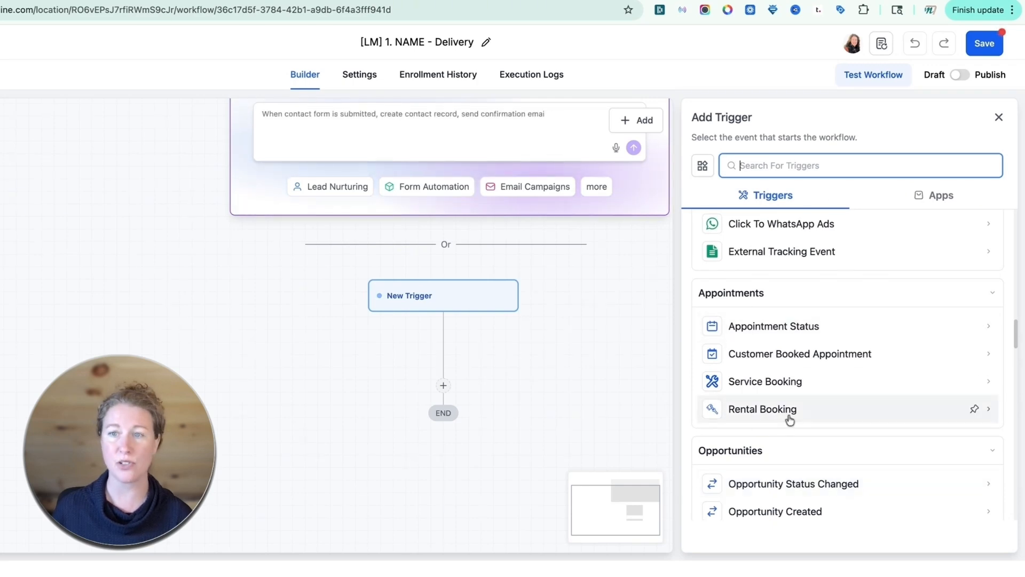
scroll(790, 420, up, 3)
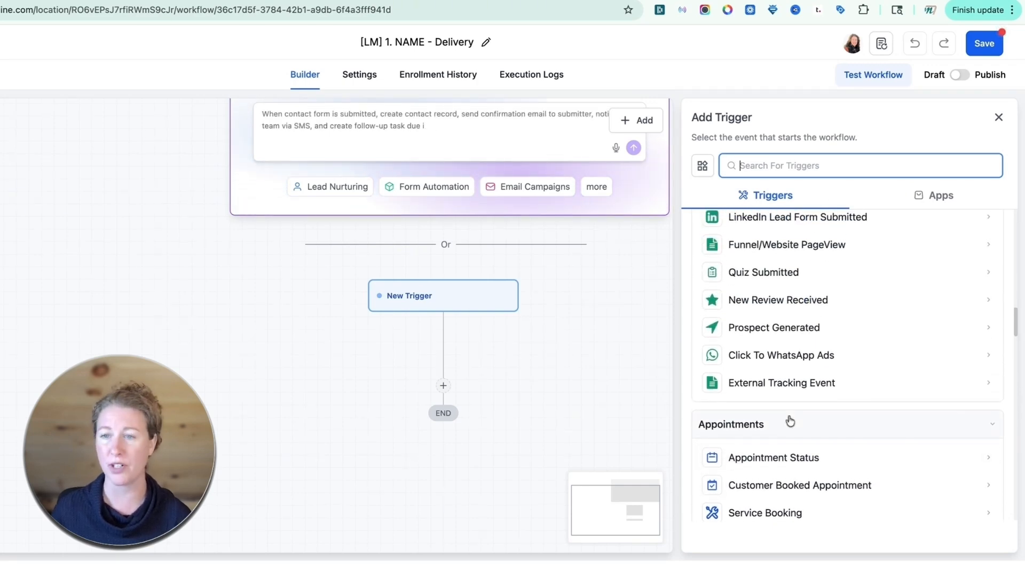
scroll(790, 421, up, 3)
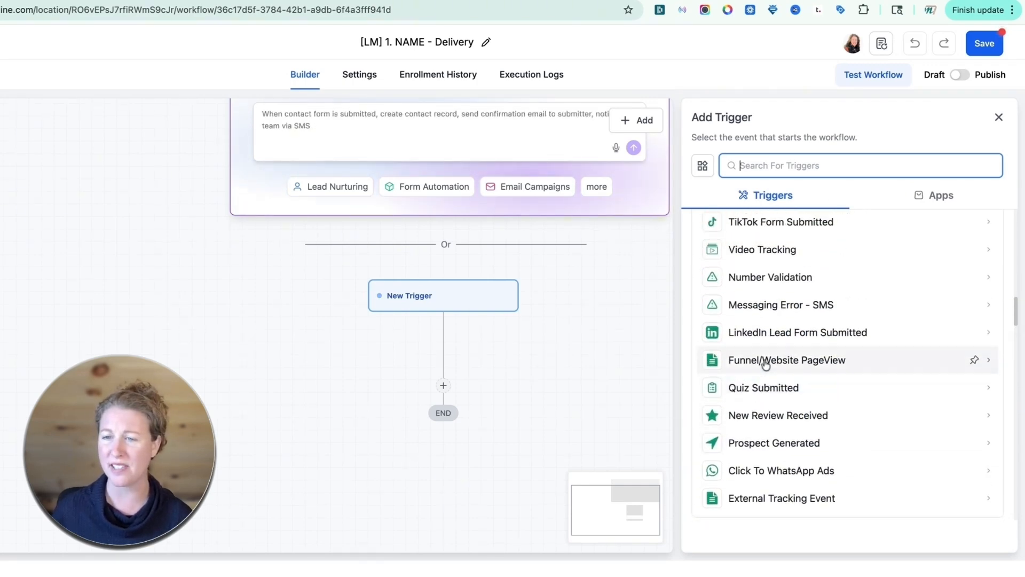
scroll(766, 342, up, 6)
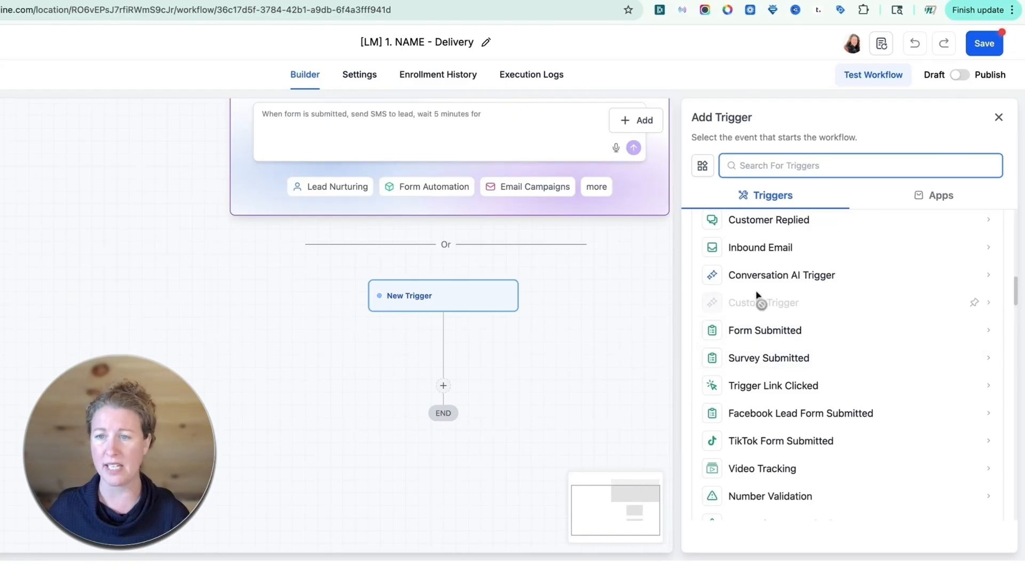
scroll(757, 293, up, 1)
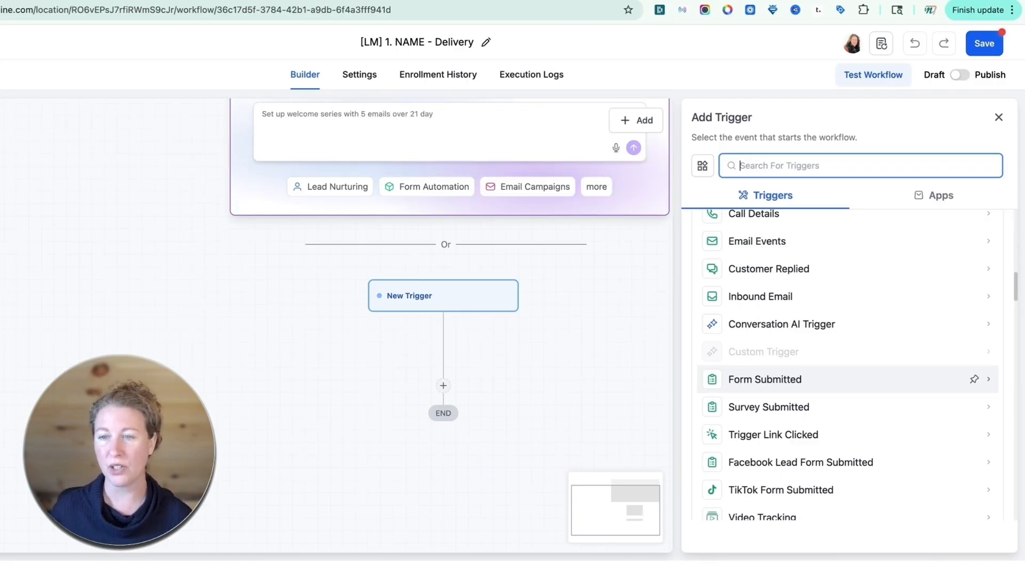
Step: Choose the Form Submitted trigger and filter it so that the form is Lead Funnel 1
click(766, 378)
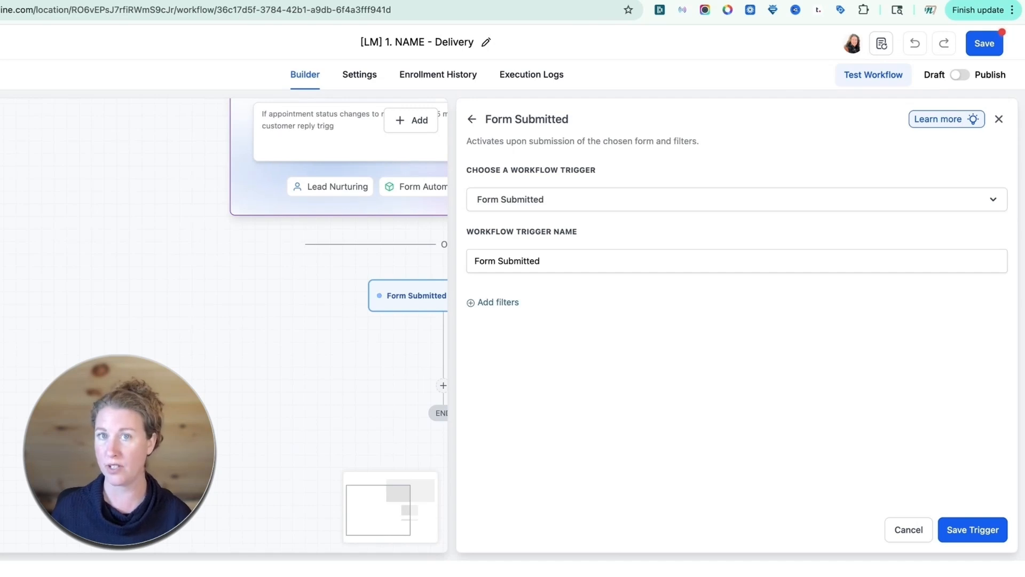
click(501, 303)
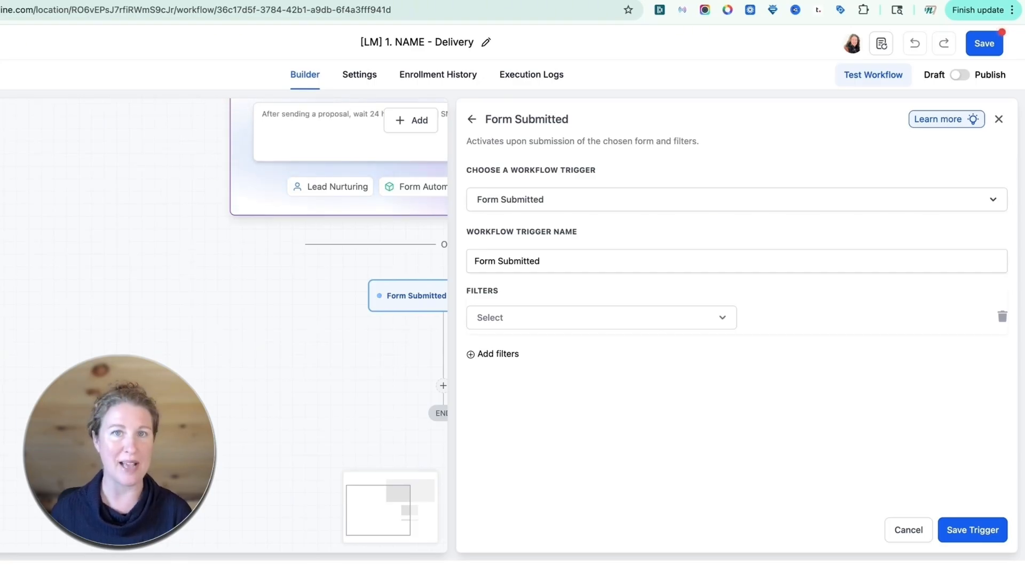
click(613, 317)
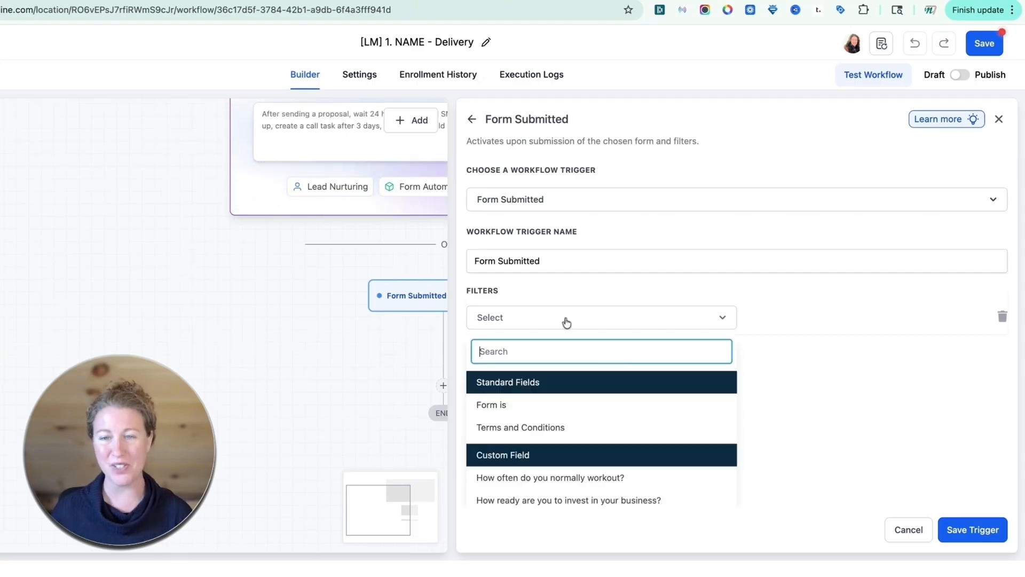
click(506, 405)
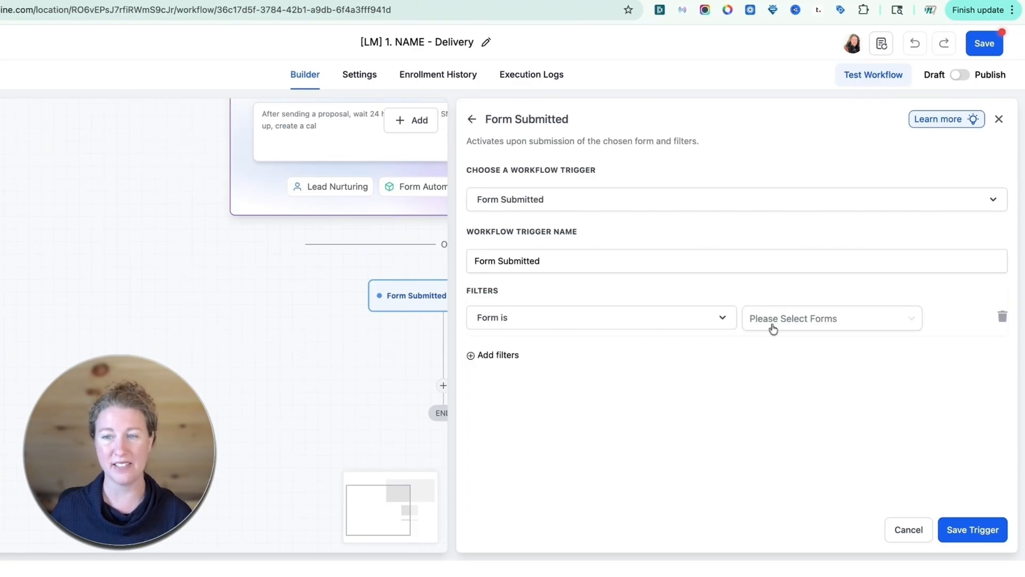
click(817, 320)
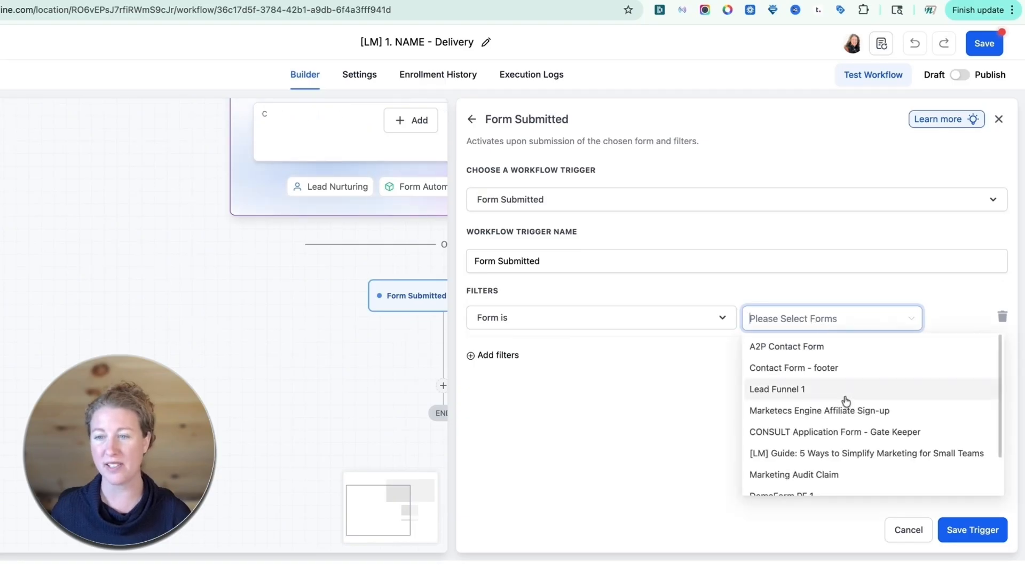
click(784, 390)
click(812, 534)
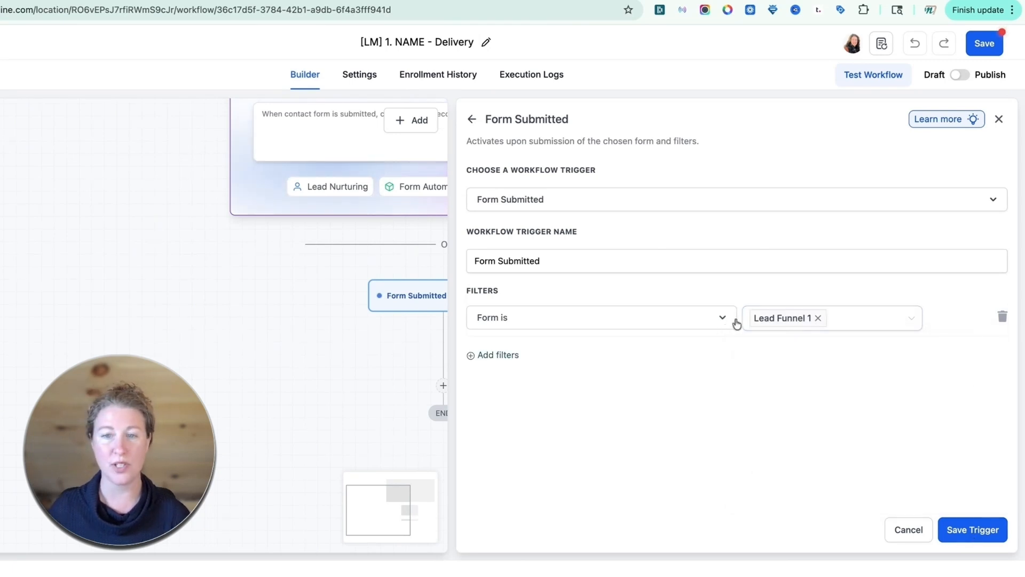
Step: Add a second filter to the trigger, look through its standard and custom fields, and delete that filter
click(507, 356)
click(507, 357)
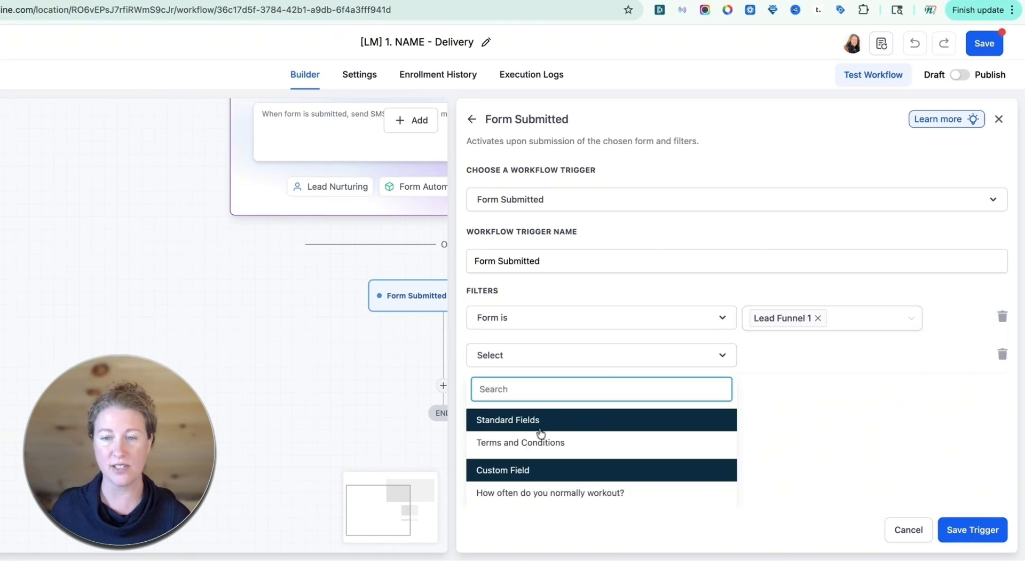
scroll(539, 435, down, 1)
scroll(539, 438, up, 1)
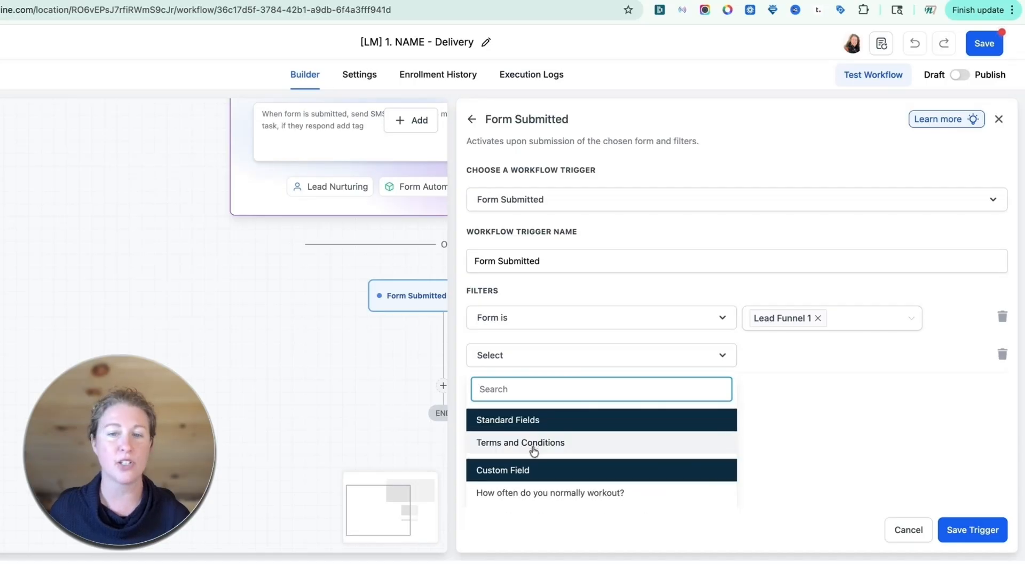
scroll(533, 449, down, 5)
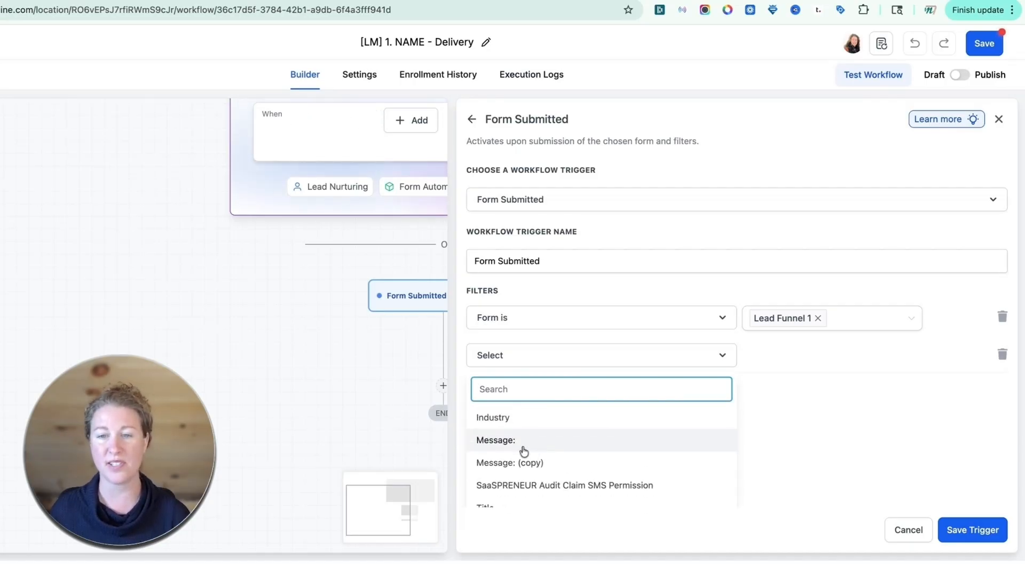
scroll(526, 450, down, 2)
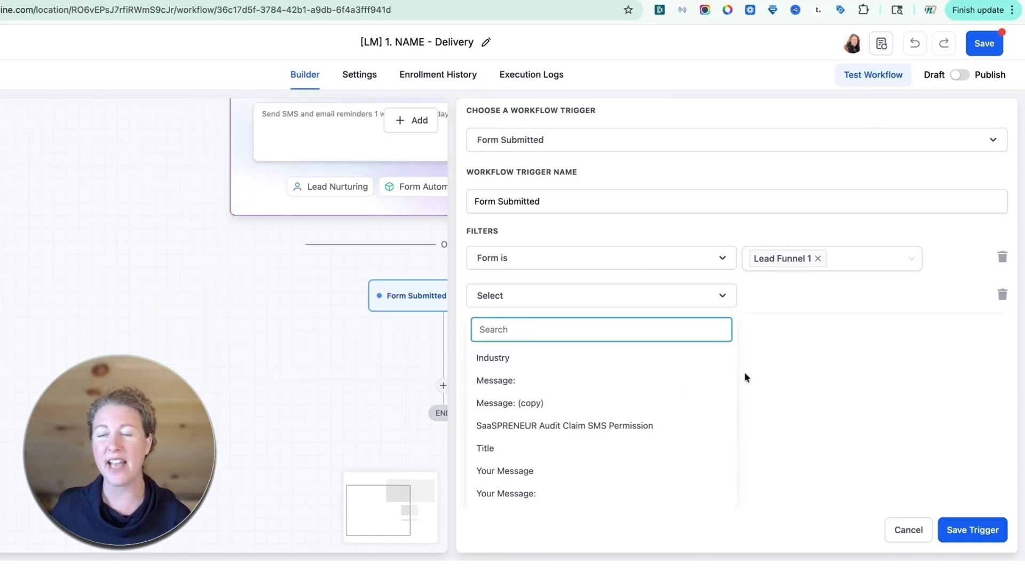
click(1003, 297)
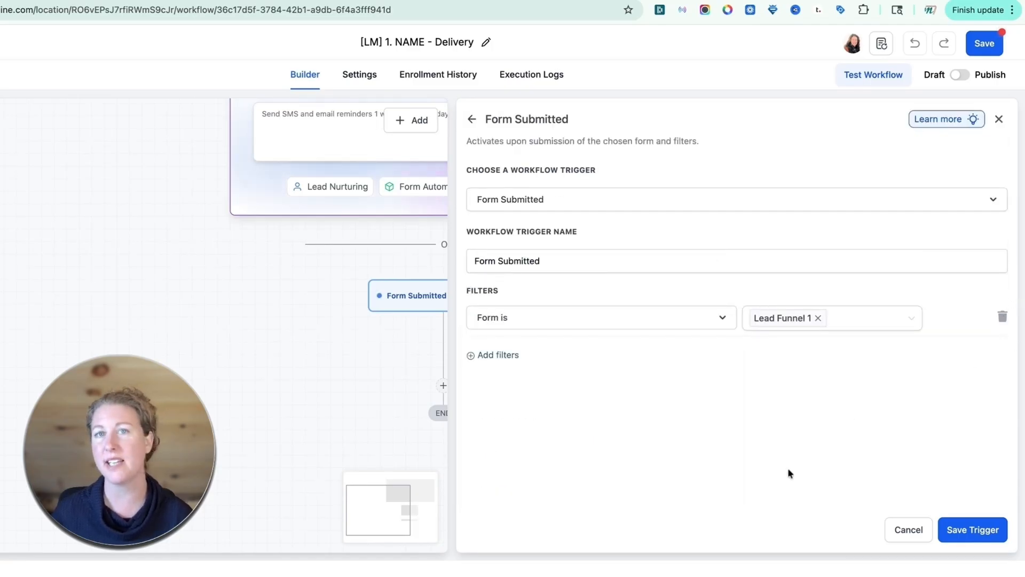
Step: Save the Form Submitted trigger and insert an Add Contact Tag action beneath it
click(973, 529)
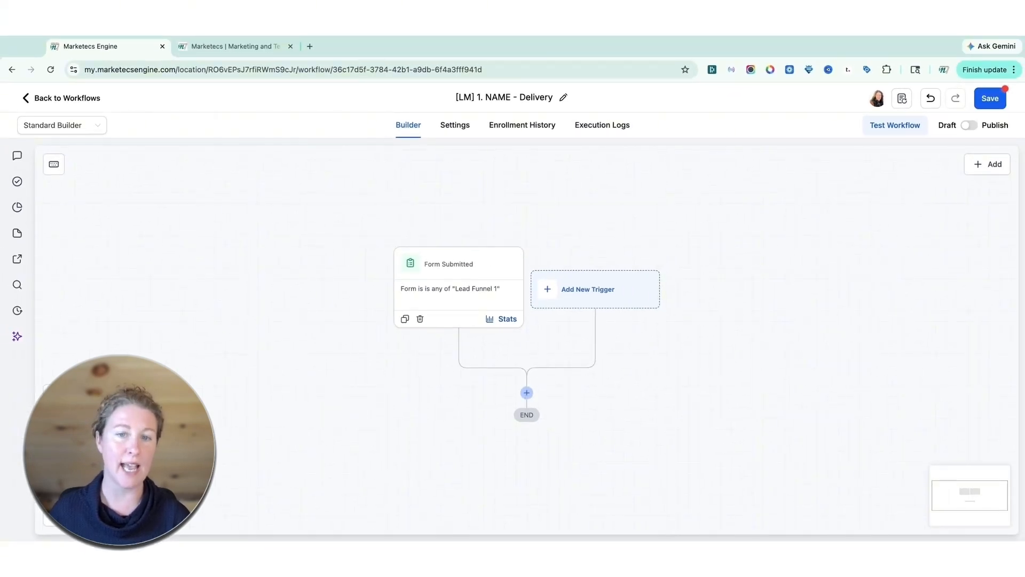
click(526, 393)
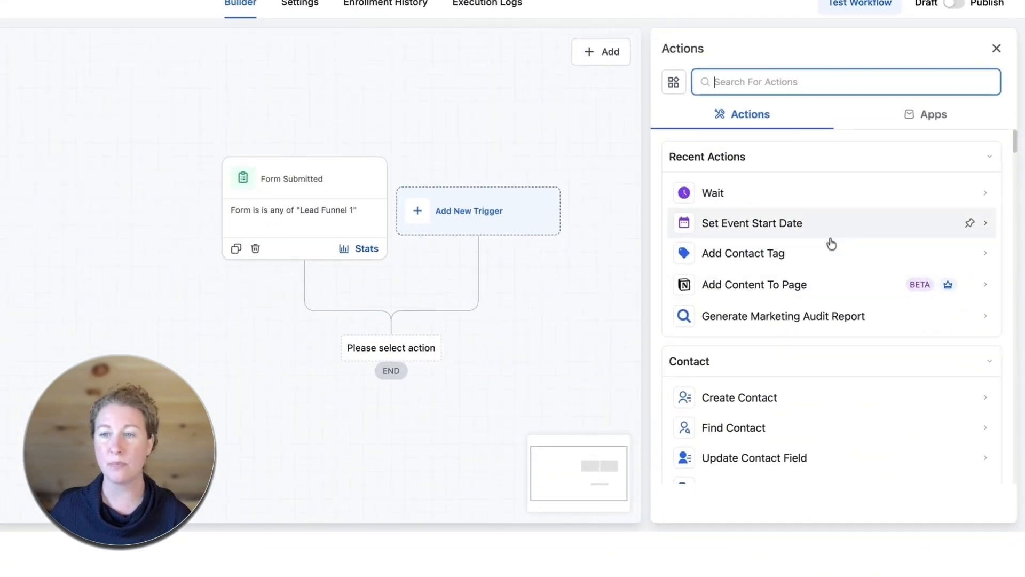
click(746, 259)
Step: Create the new tag "[lm] name" and assign it in the Add Contact Tag action
click(740, 201)
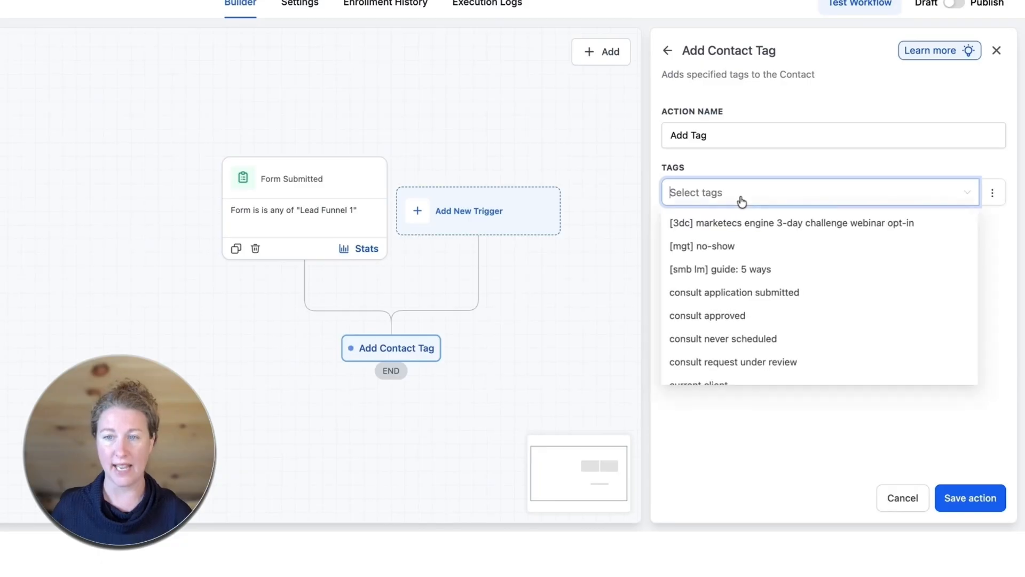
text(lm)
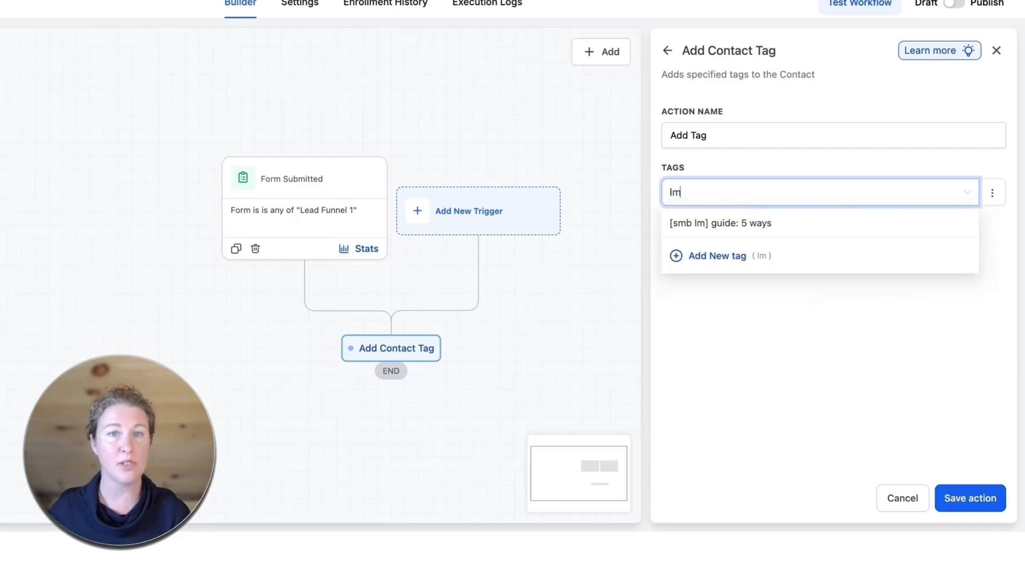
click(698, 222)
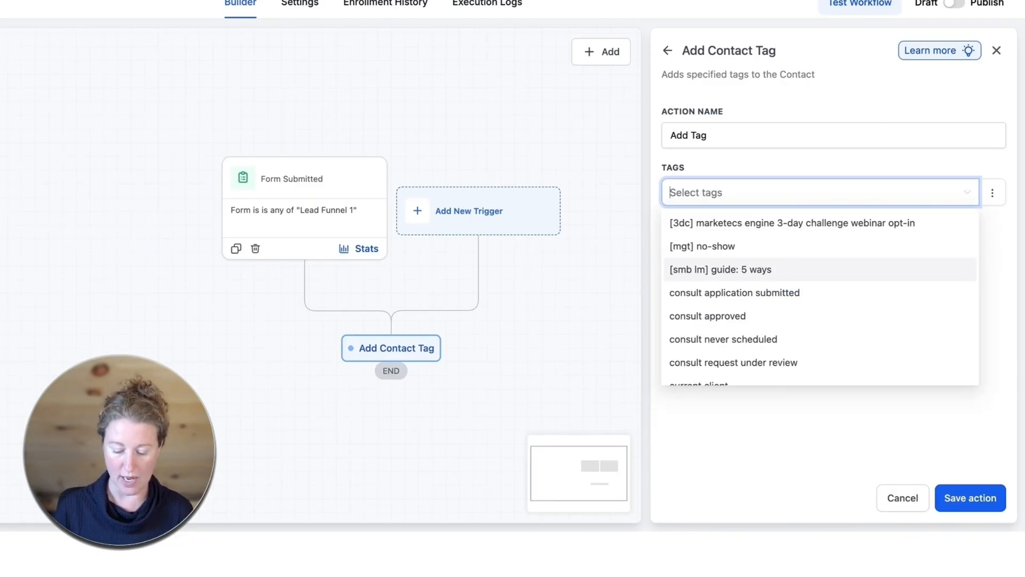
text([lm)
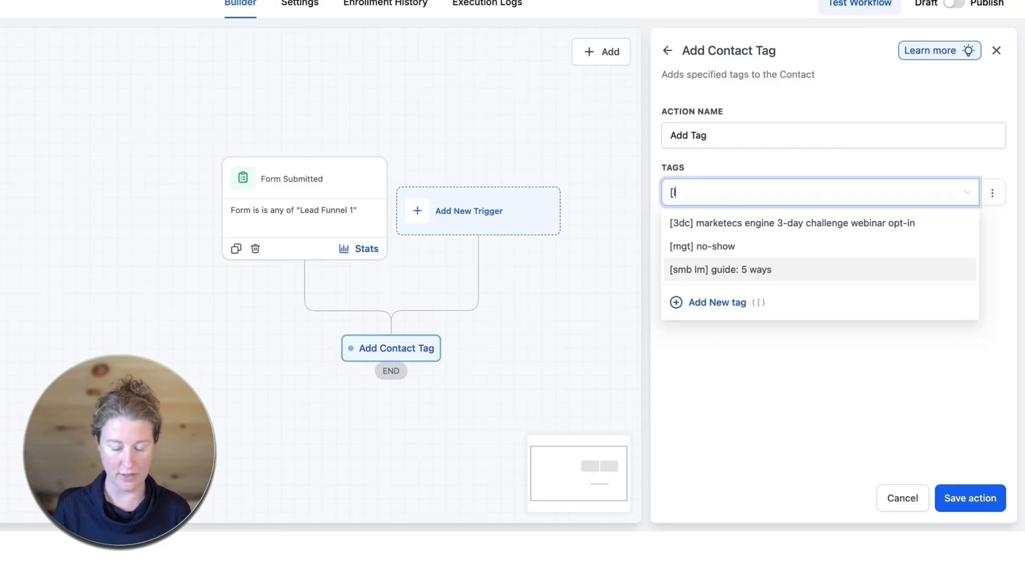
text(] NAME)
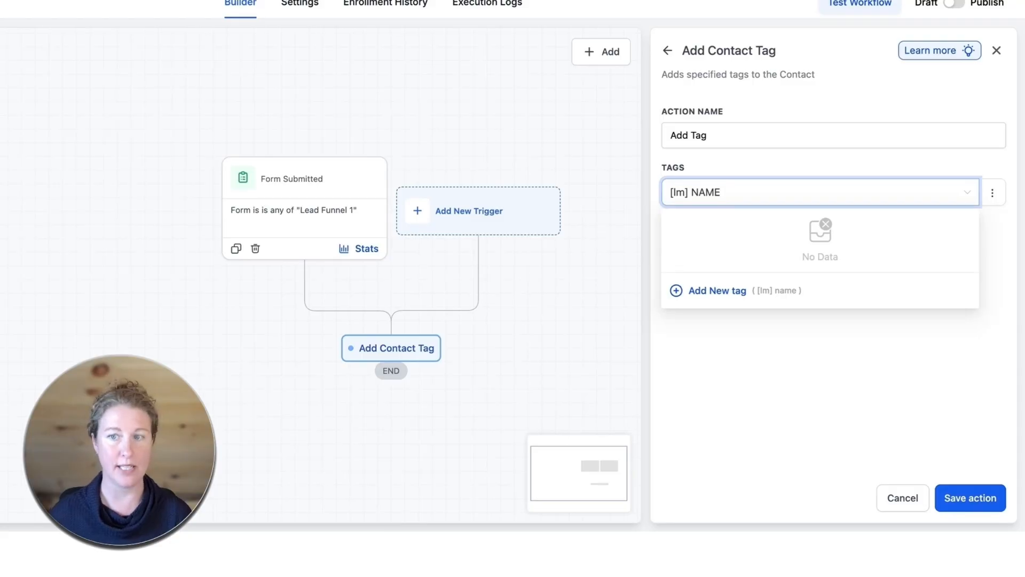
click(713, 294)
Step: Rename the contact tag action as "Add LM Tag" and save it
click(744, 140)
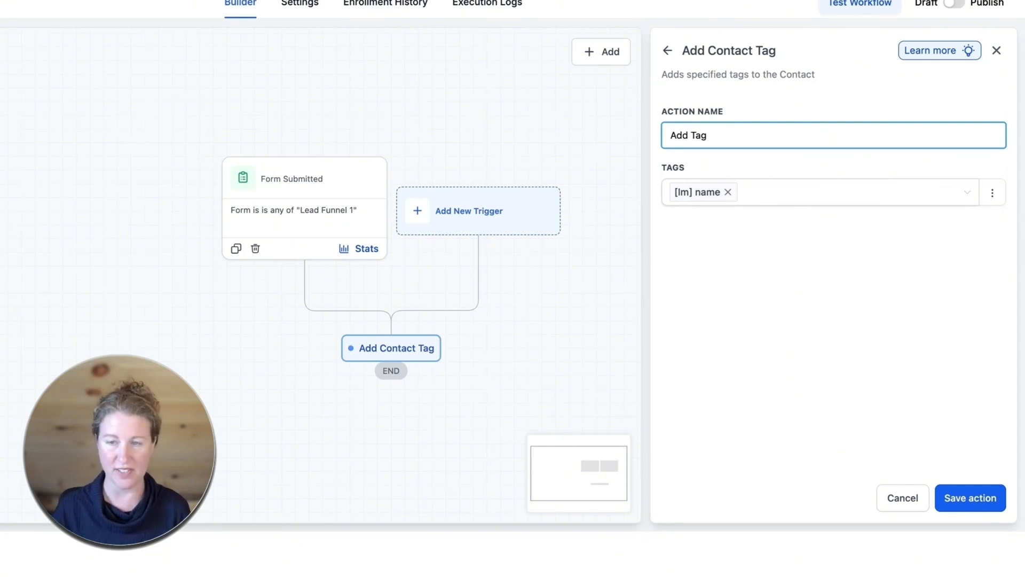
text(LM)
click(971, 501)
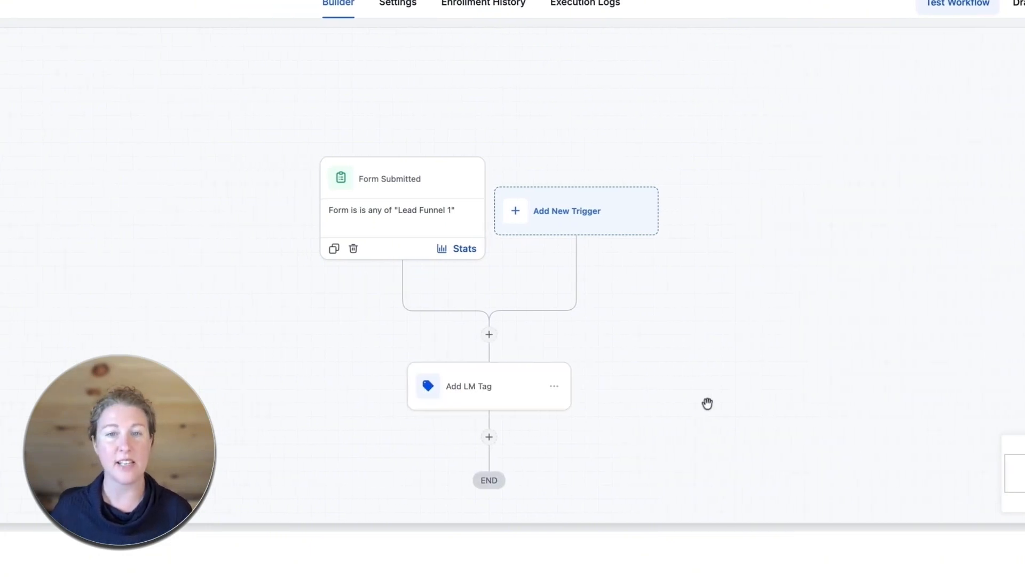
Step: Reopen the Add LM Tag action to review its name and tag, and close it without changes
scroll(707, 404, down, 3)
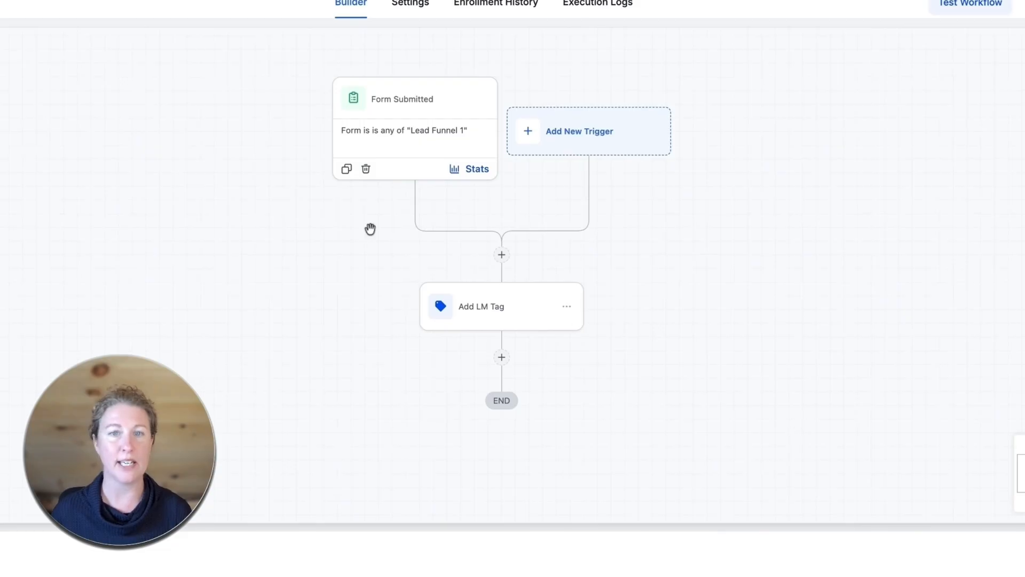
click(502, 306)
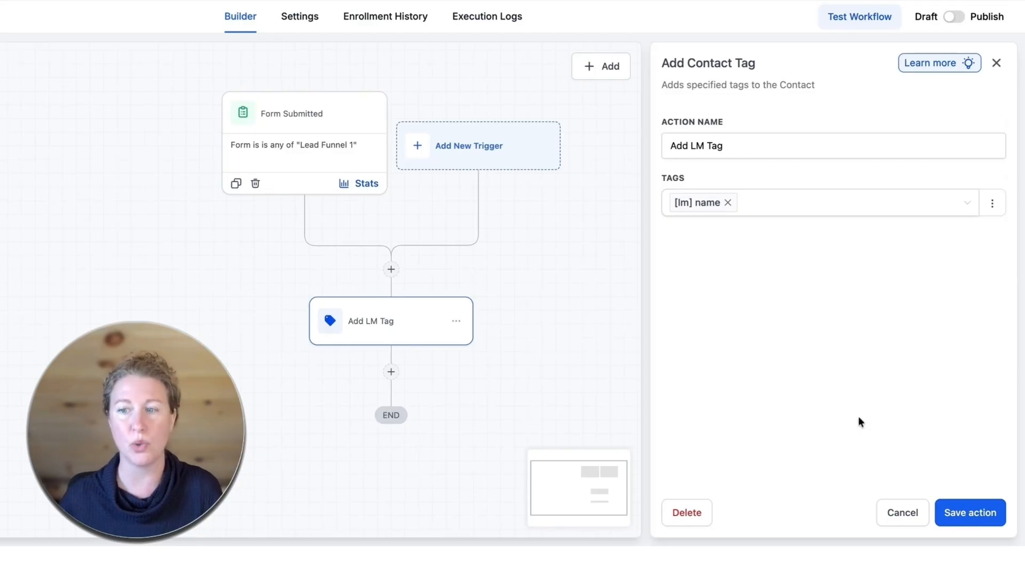
click(905, 515)
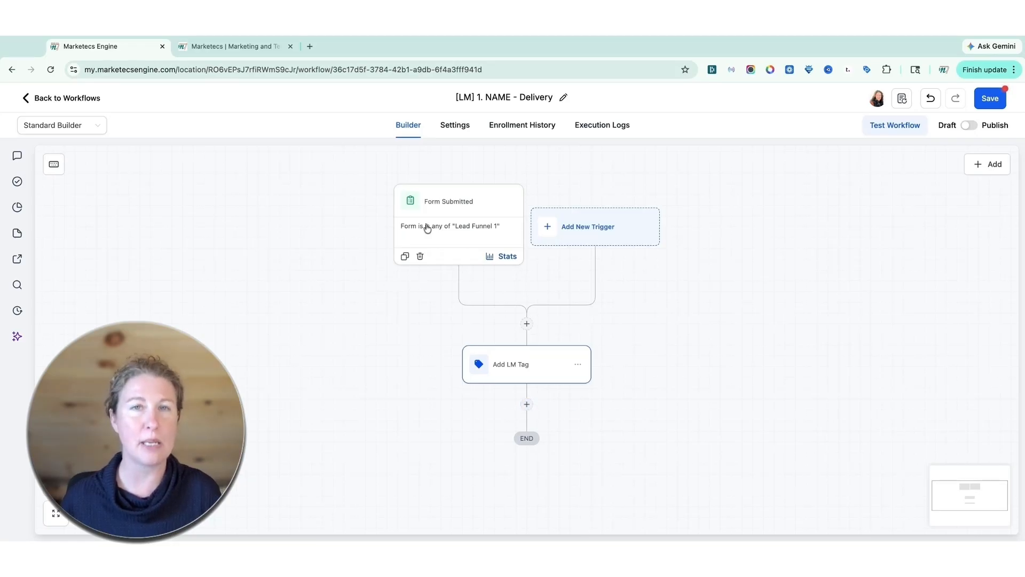
Step: Insert a Send Email action below the Add LM Tag action and name it "Delivery Email"
click(527, 404)
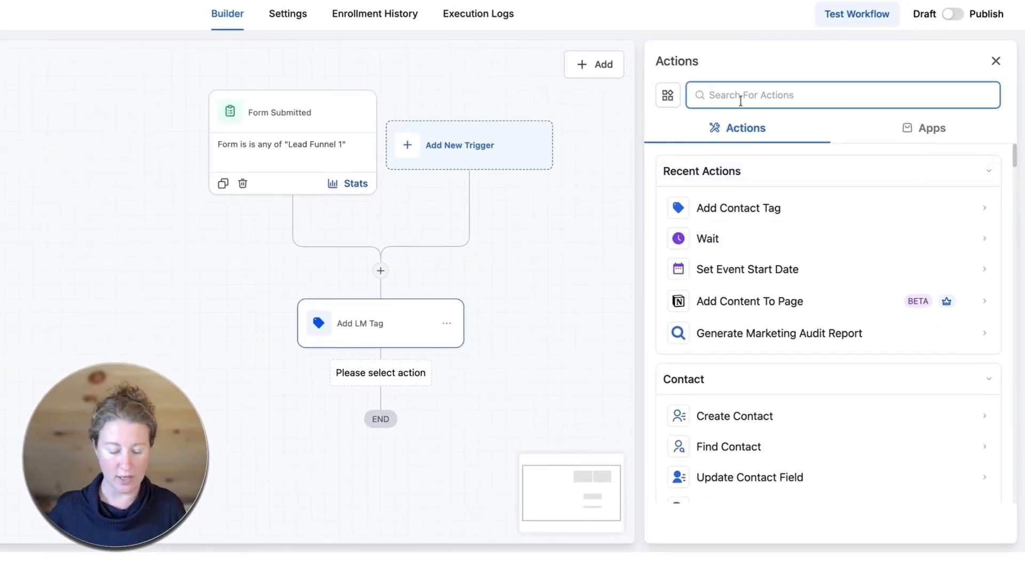
text(em)
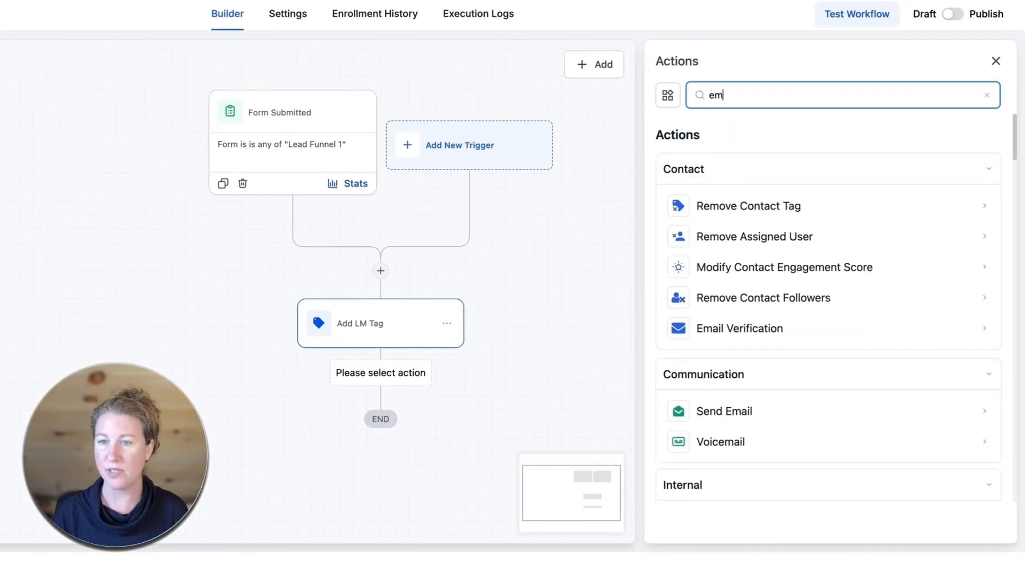
text(ail)
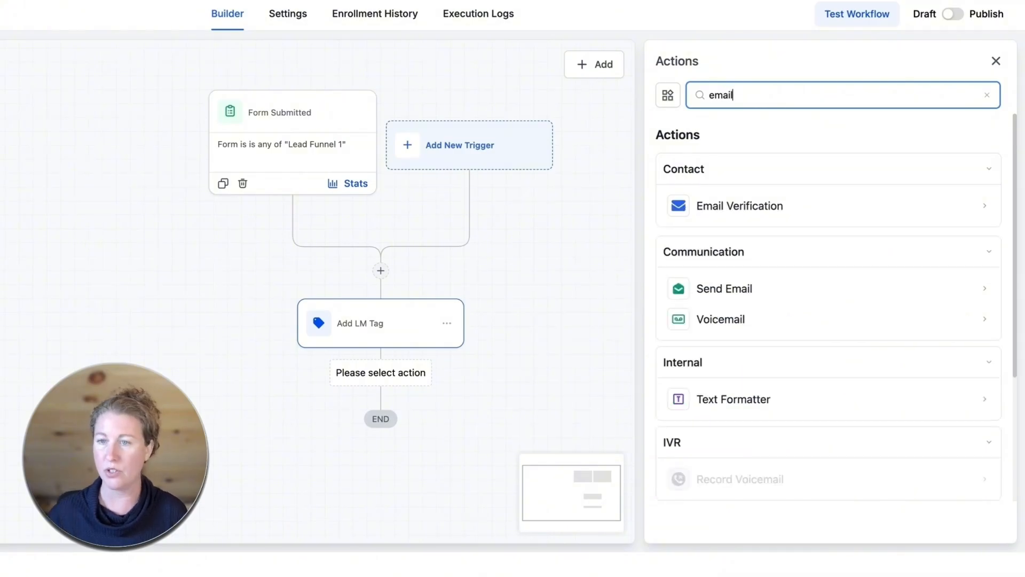
click(724, 289)
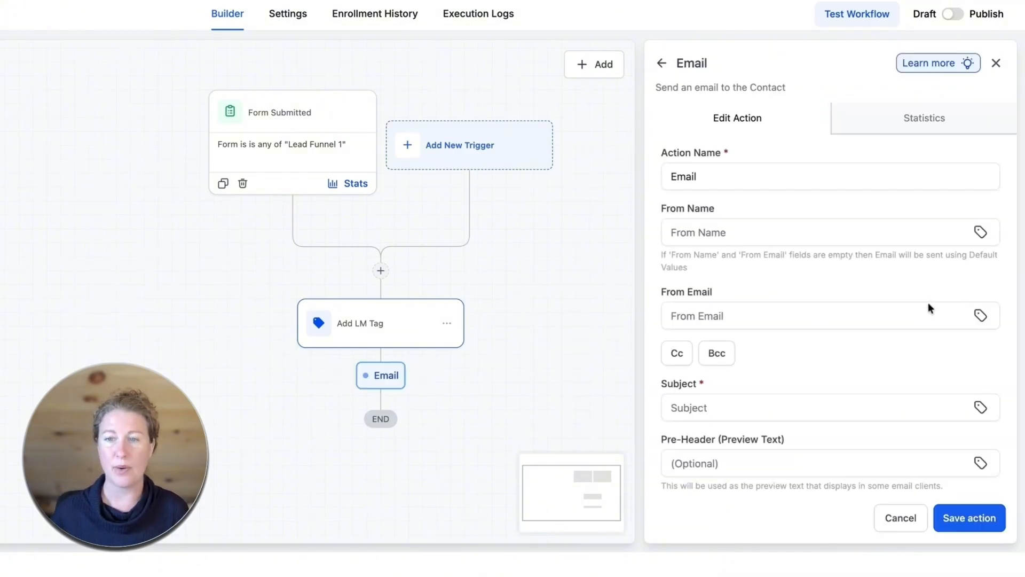
click(718, 177)
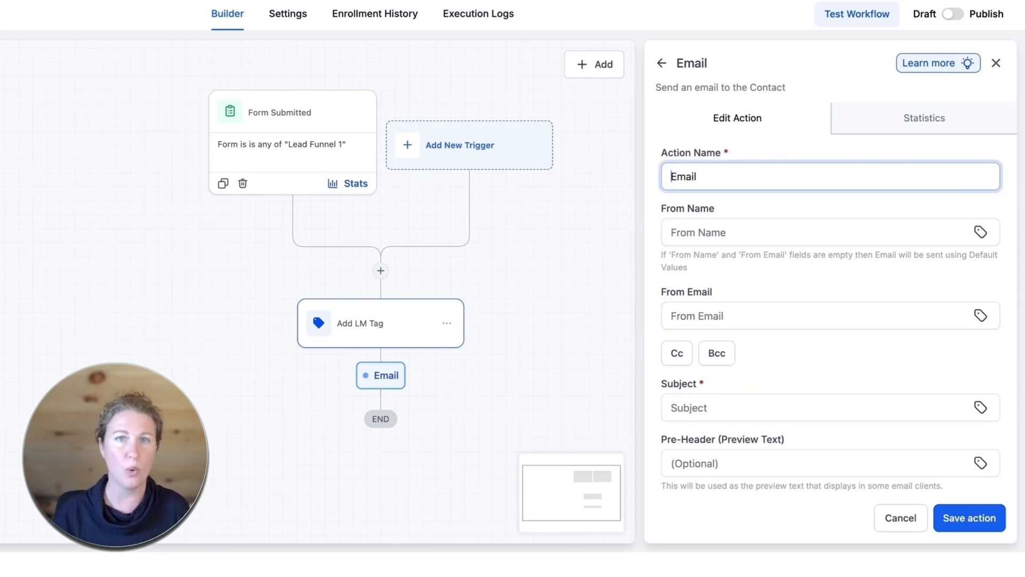
text(Delivery)
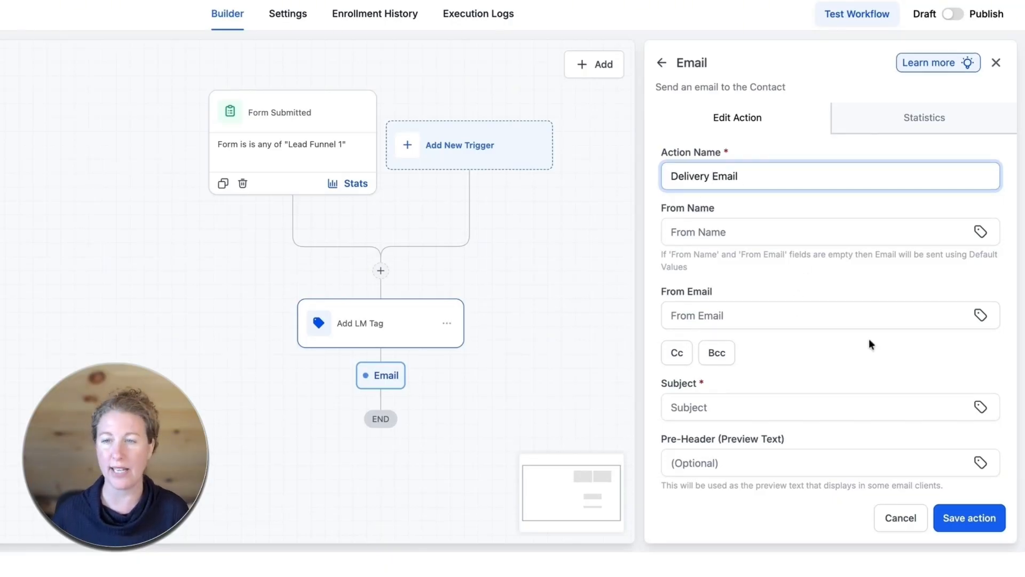
Step: Review the email action's description and the note on default sender values under From Name
scroll(869, 339, down, 2)
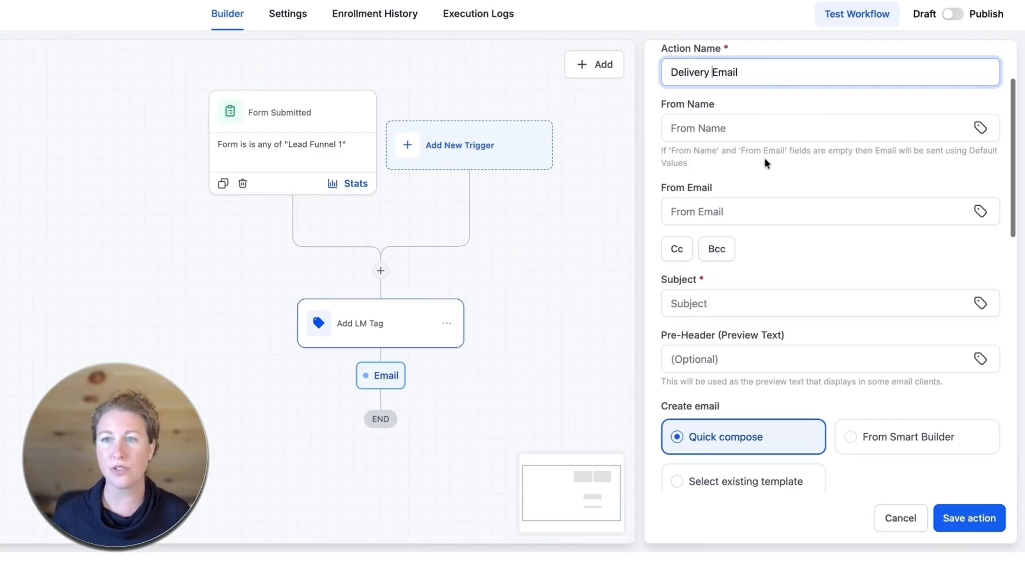
scroll(766, 159, up, 2)
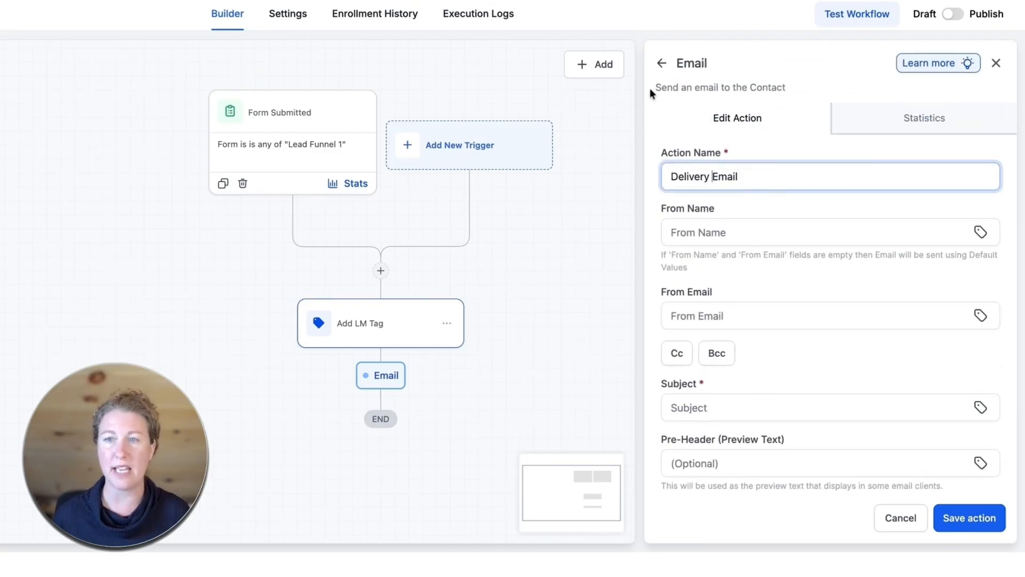
drag(656, 87, 785, 88)
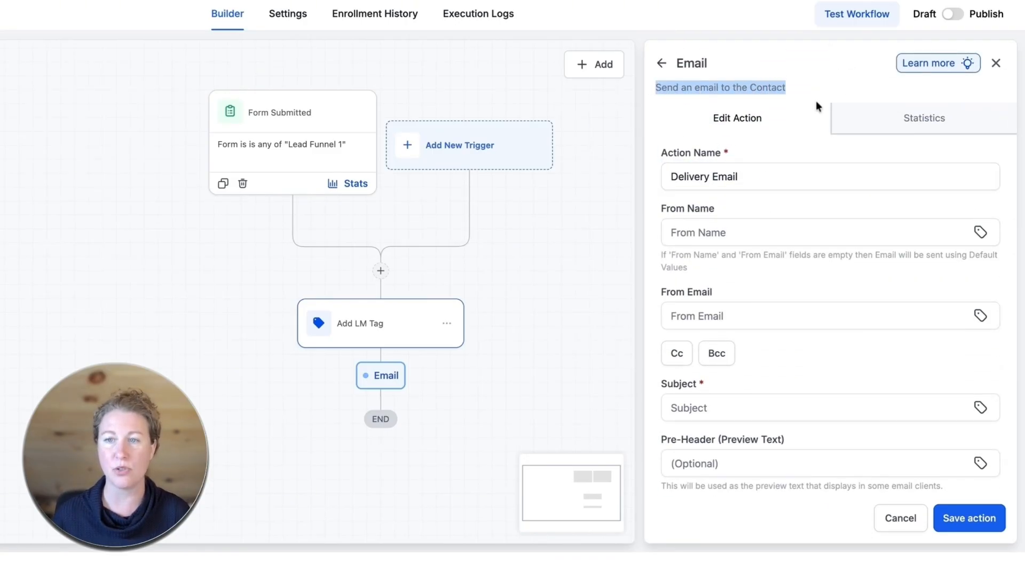
triple_click(660, 257)
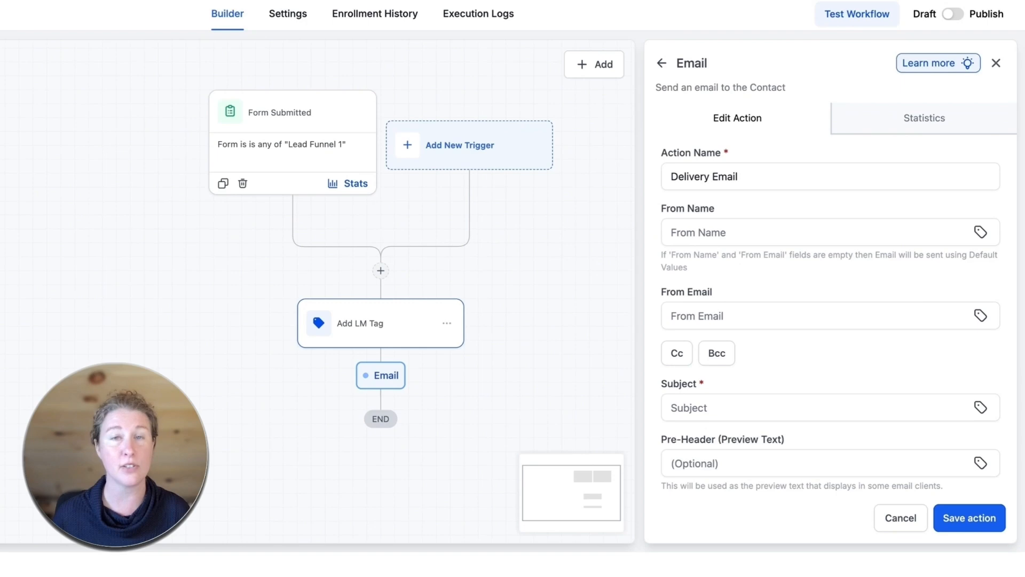
Step: Set the subject of the delivery email to "Delivery"
scroll(870, 290, down, 2)
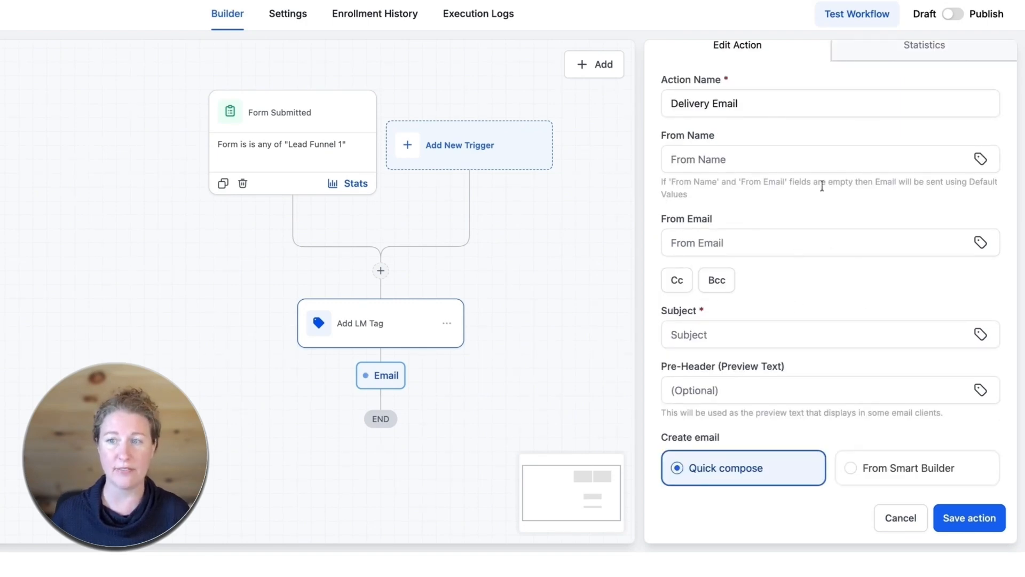
scroll(823, 320, down, 1)
scroll(824, 312, down, 3)
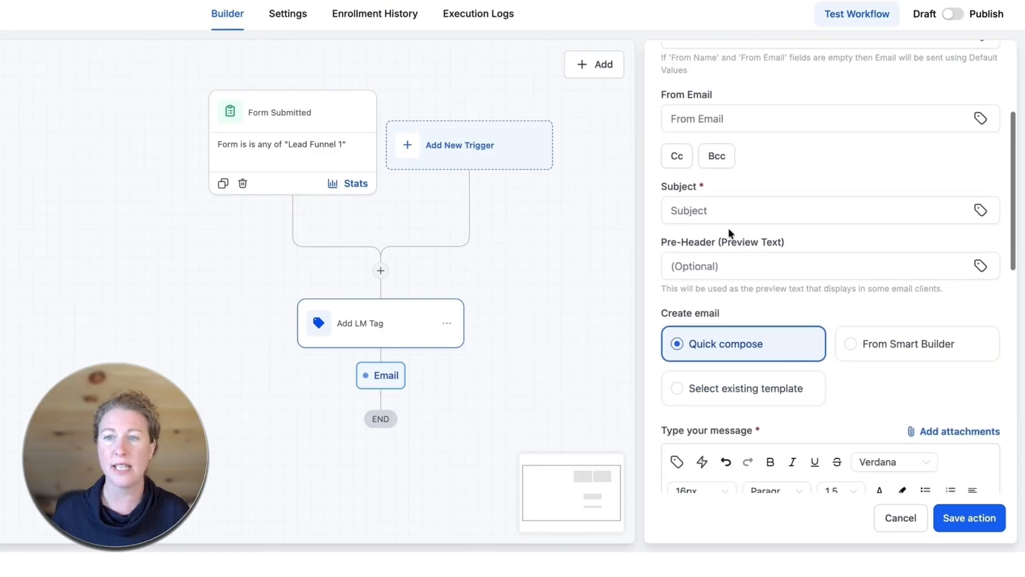
click(688, 214)
text(Delivery)
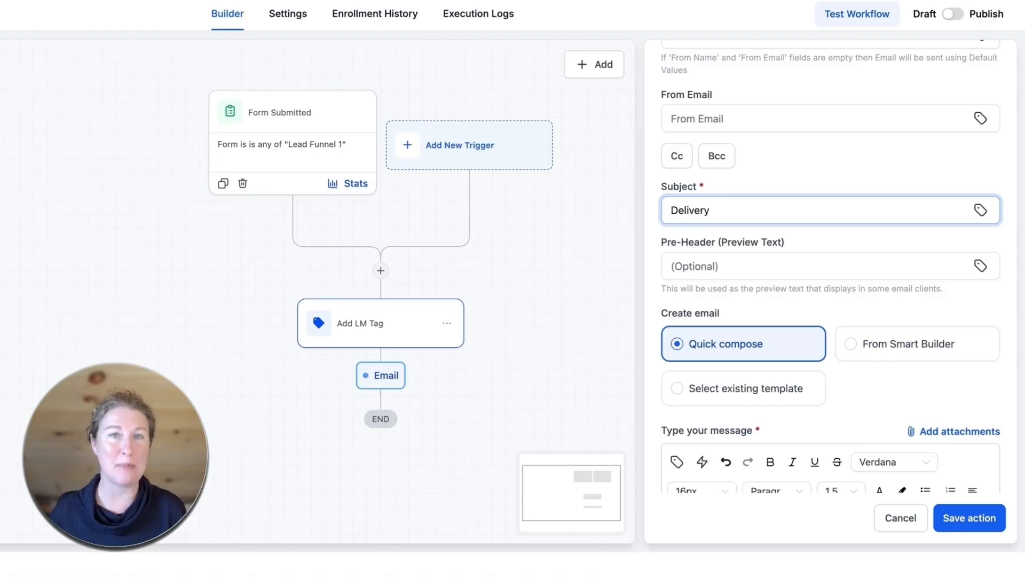
click(708, 267)
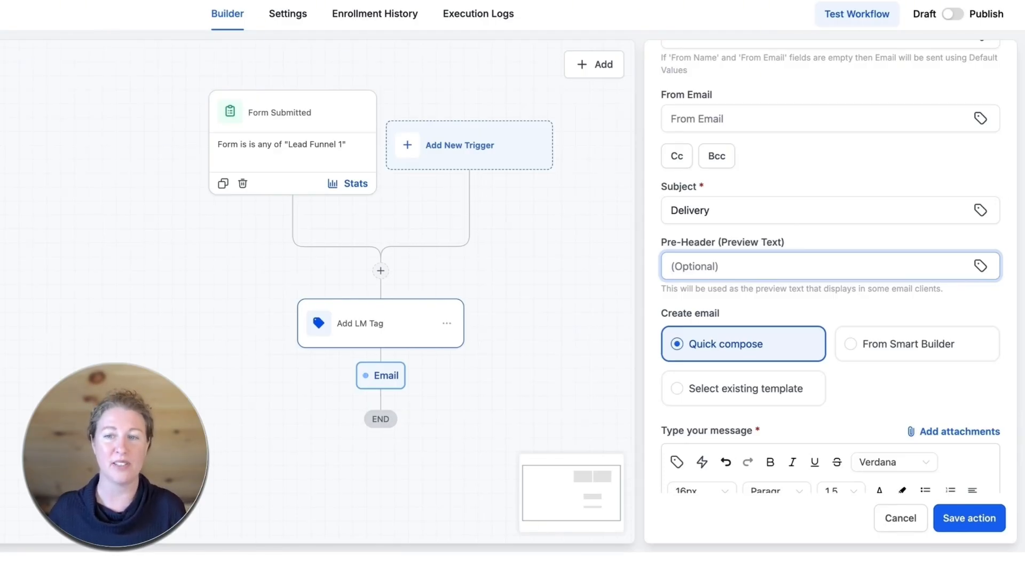
Step: Look over the email creation options and enter "Message" as the body text of the Quick compose email
scroll(838, 266, down, 2)
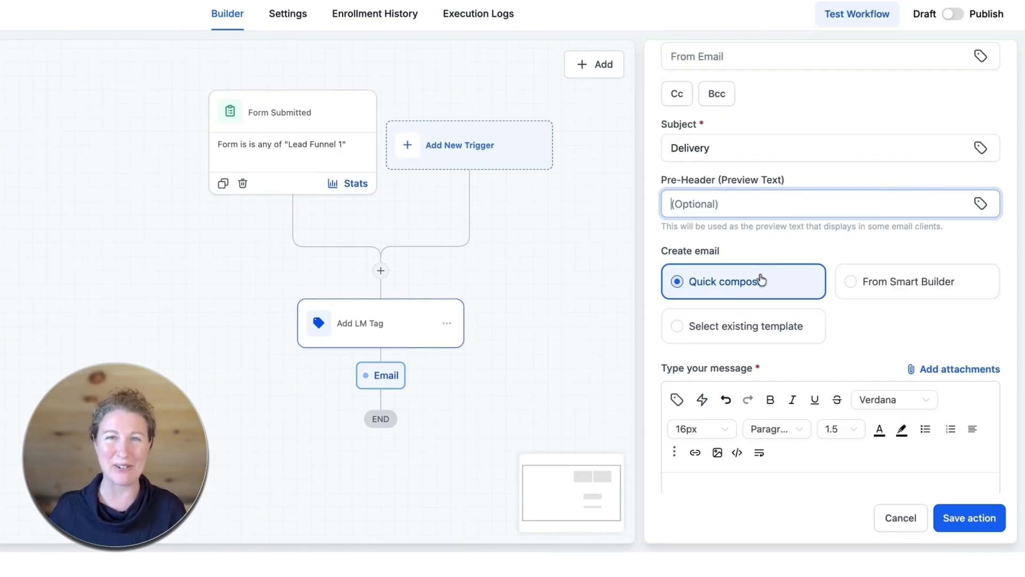
scroll(892, 361, down, 3)
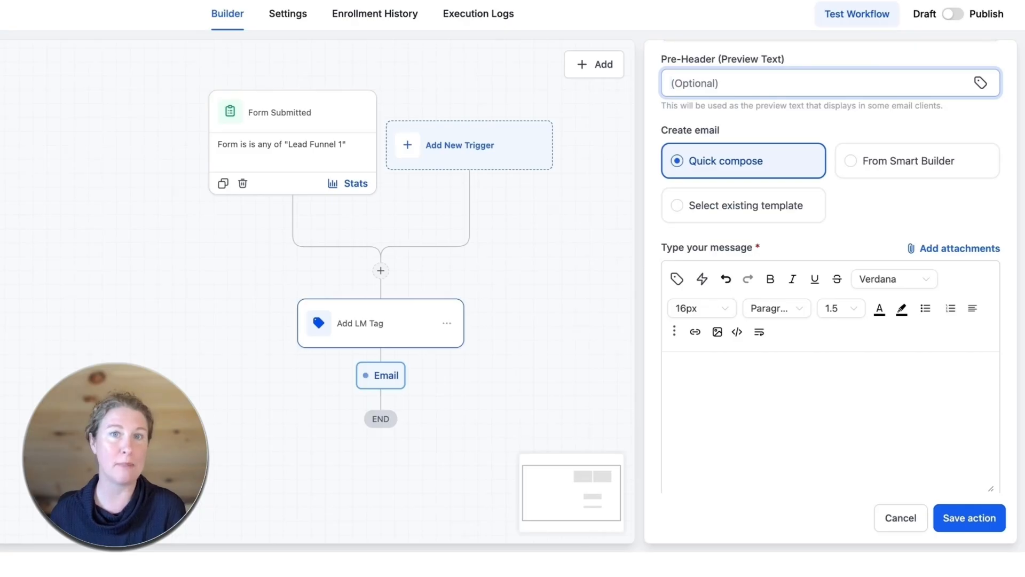
scroll(757, 287, down, 3)
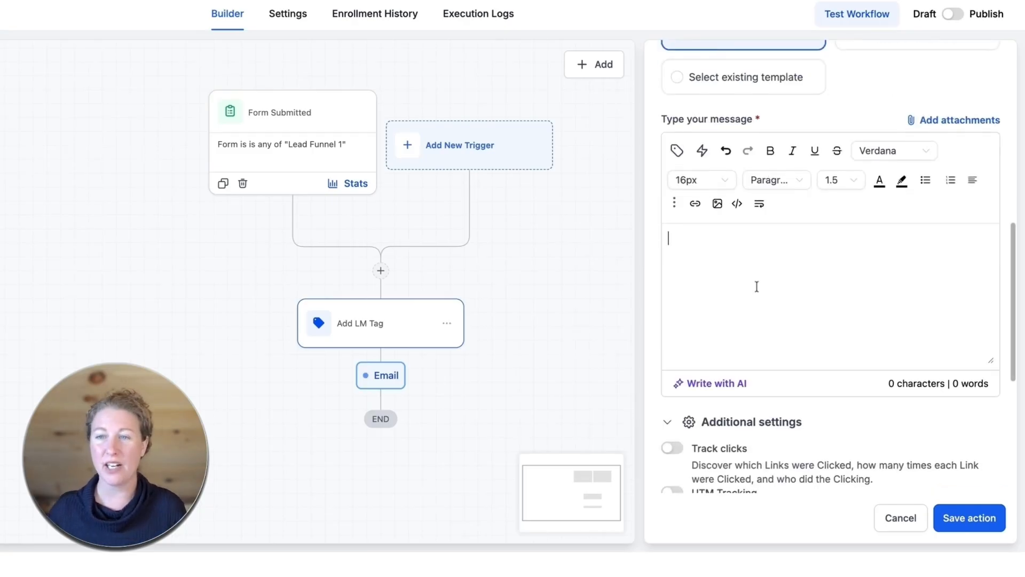
scroll(757, 287, up, 3)
click(794, 359)
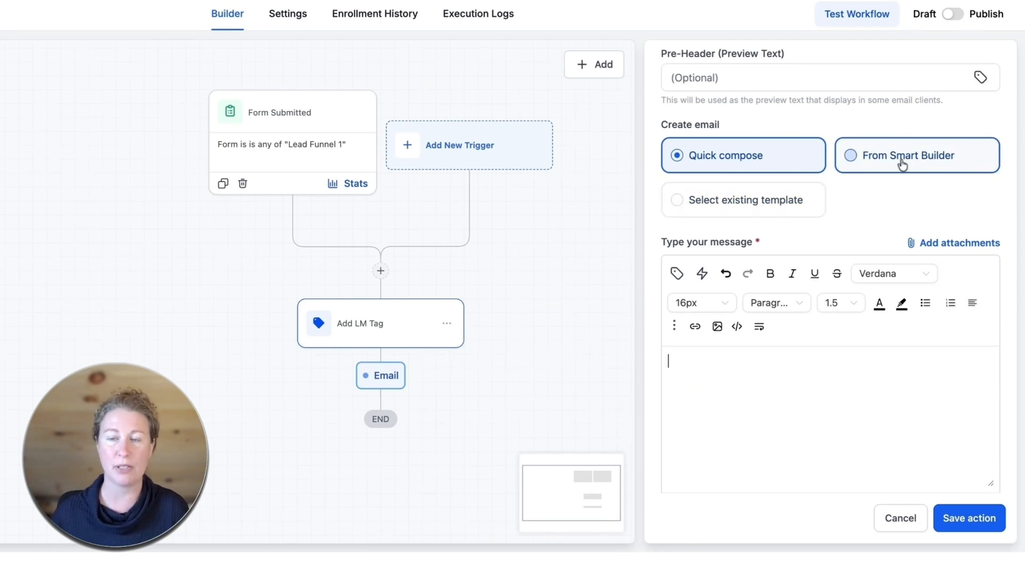
scroll(803, 422, down, 2)
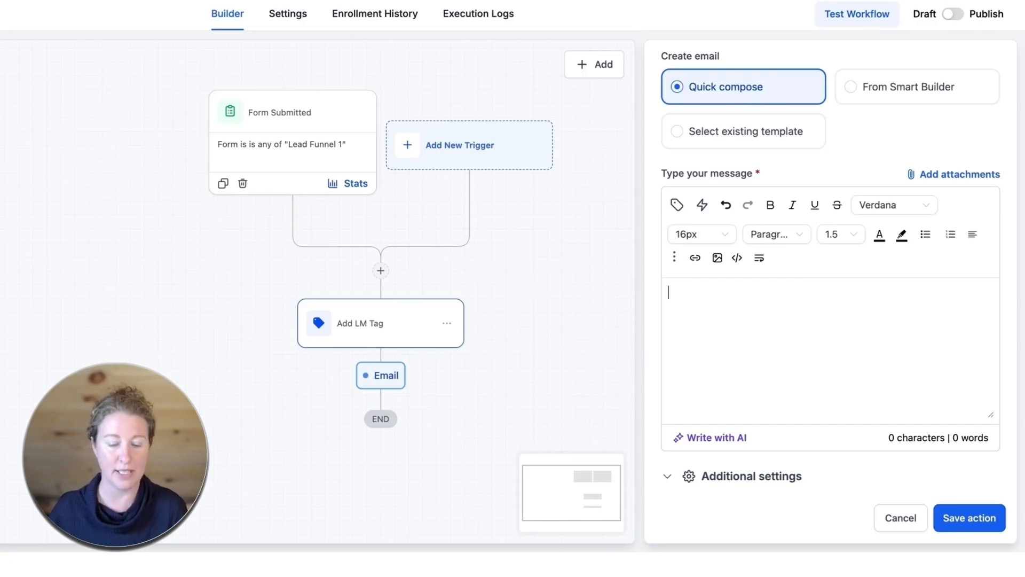
text(tha)
key(BackSpace)
key(BackSpace)
key(BackSpace)
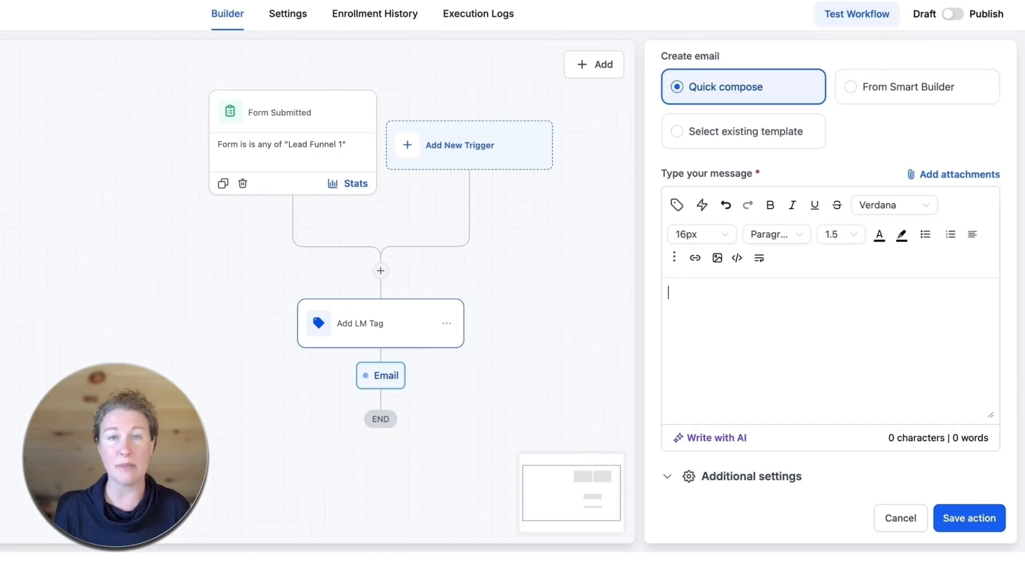
text(Message)
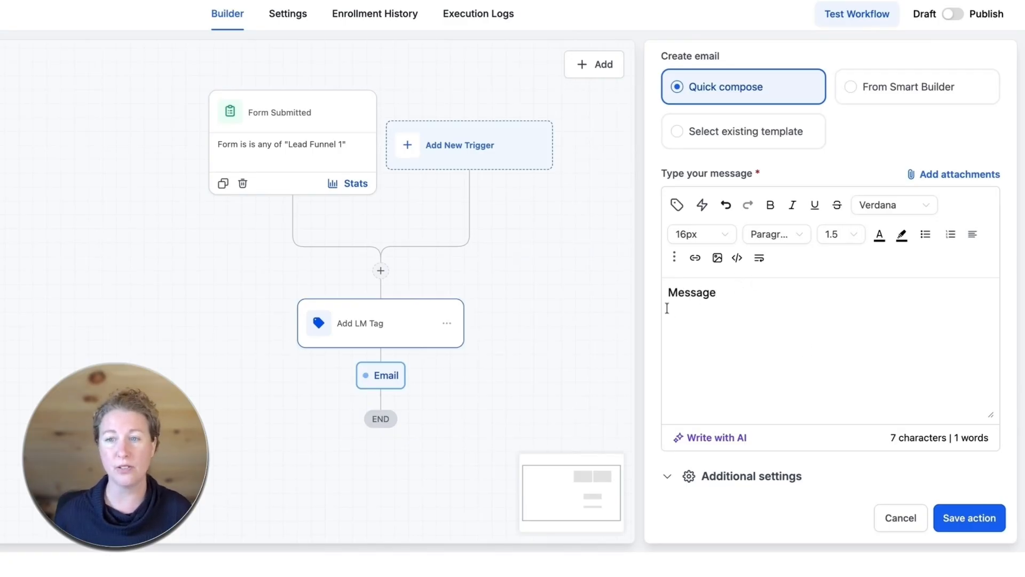
Step: Insert the contact's first name custom value, {{contact.first_name}}, as the email's pre-header text
scroll(739, 294, up, 2)
scroll(743, 297, up, 2)
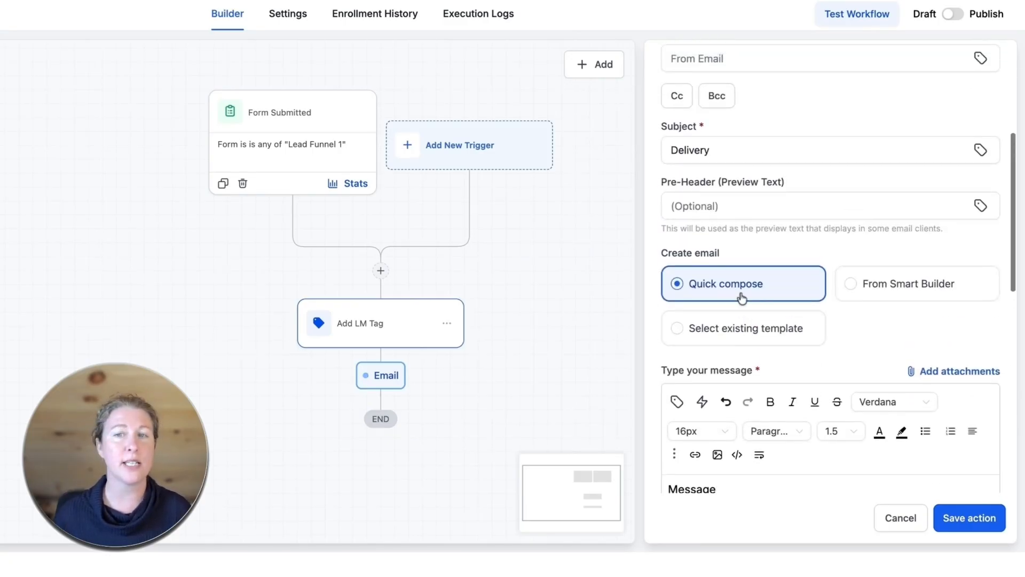
click(702, 208)
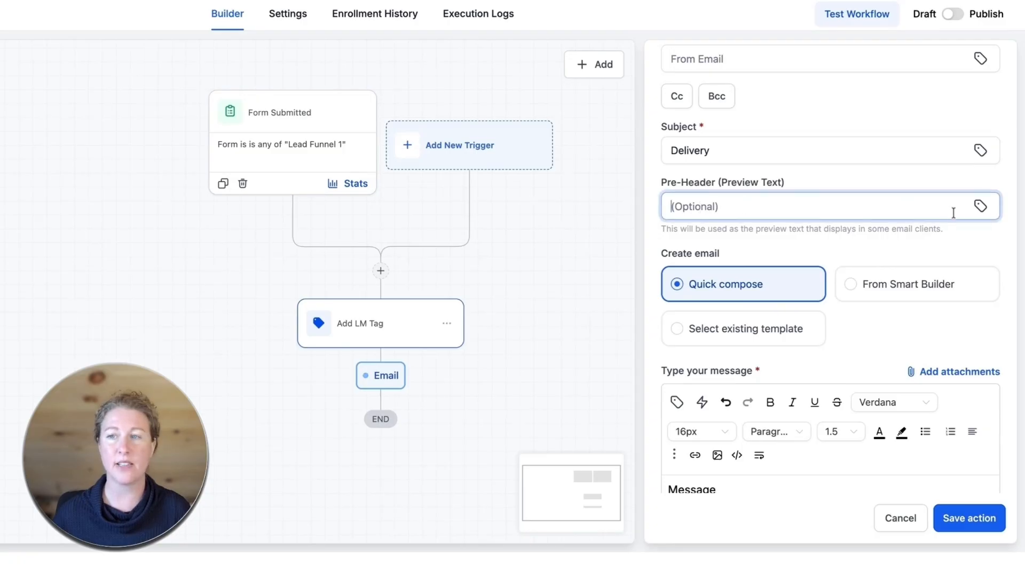
click(981, 206)
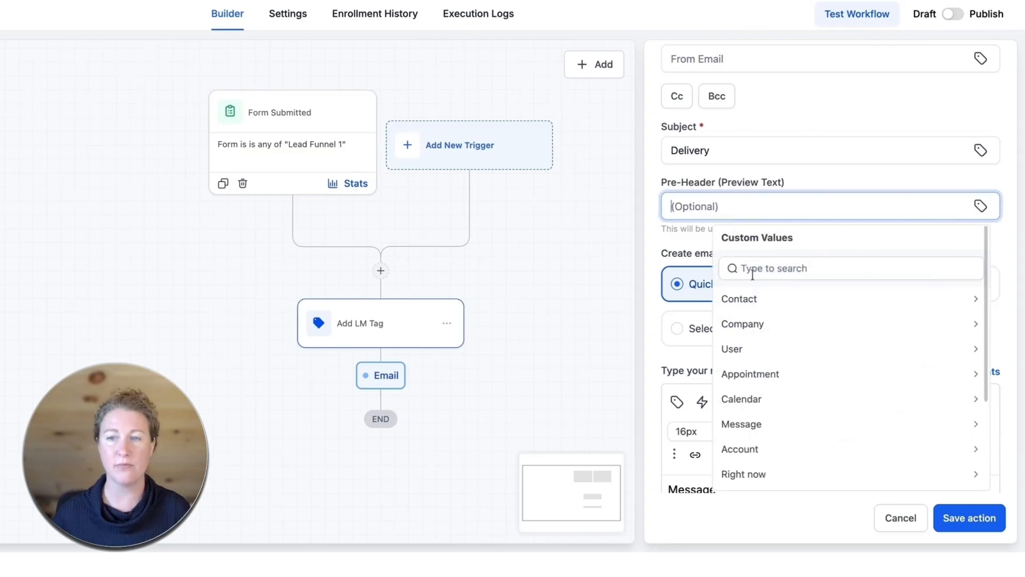
click(742, 298)
click(745, 326)
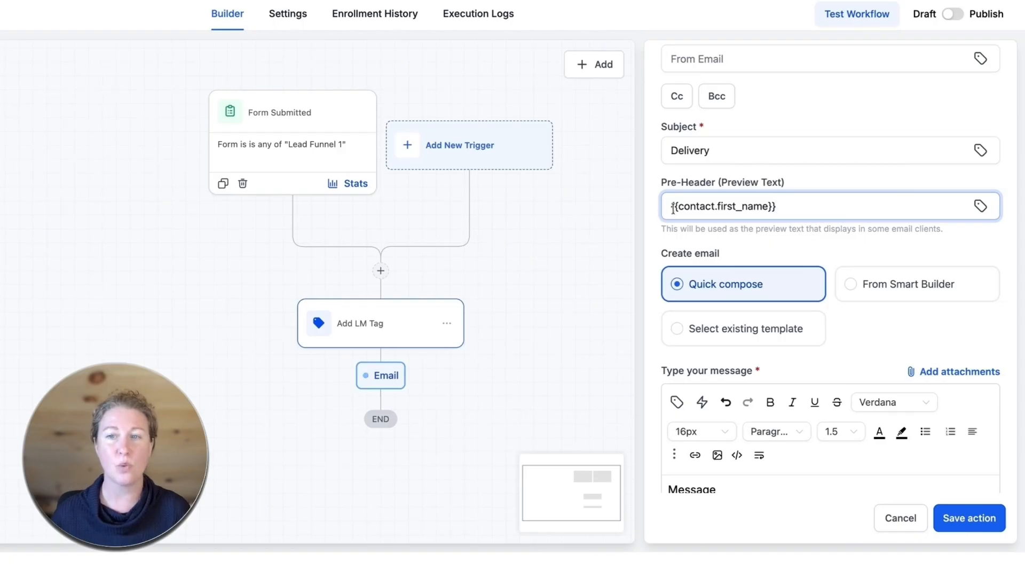
Step: Examine the {{contact.first_name}} custom value in the Pre-Header field
drag(671, 207, 788, 207)
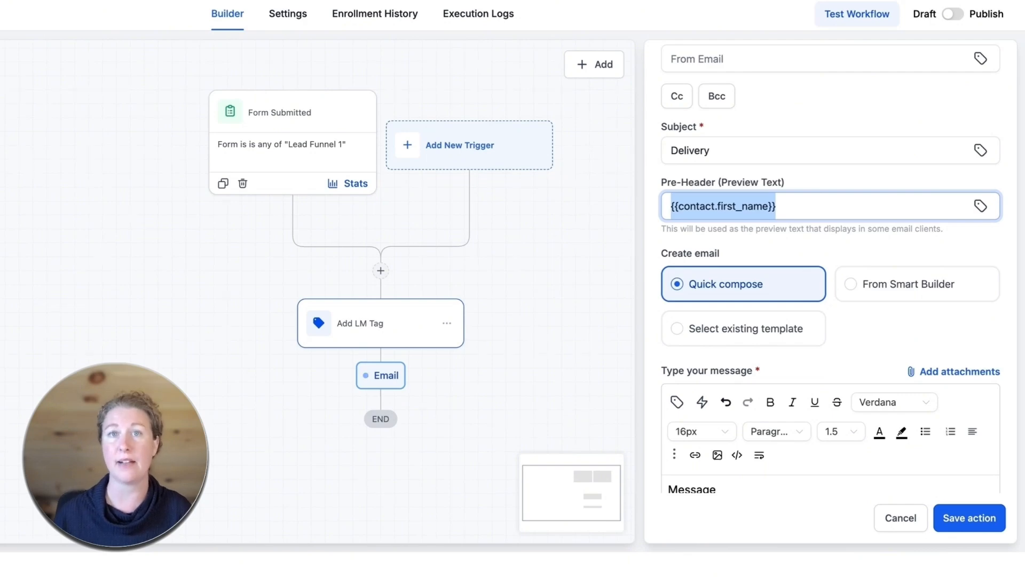
scroll(808, 336, down, 5)
scroll(808, 336, up, 5)
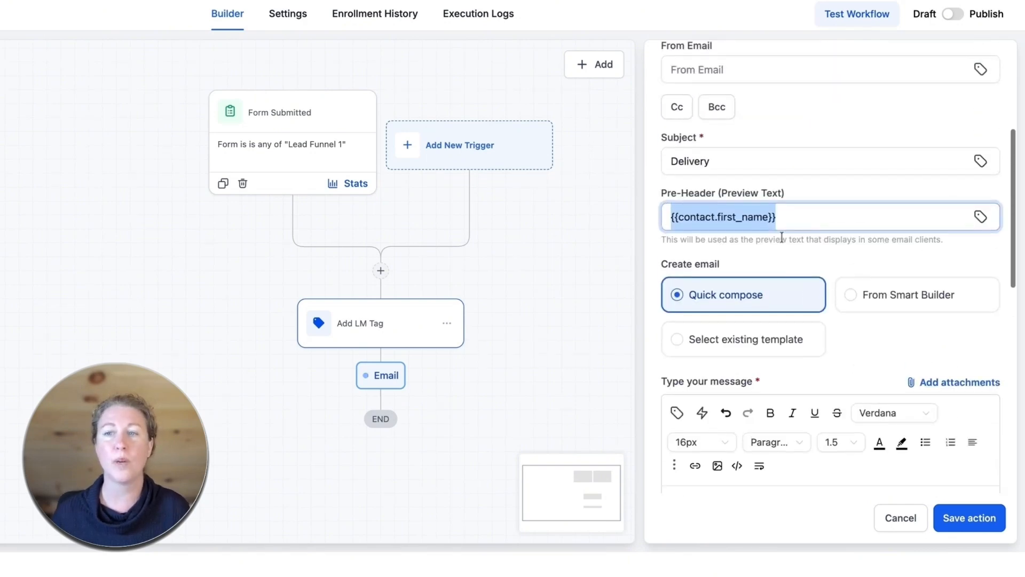
click(676, 218)
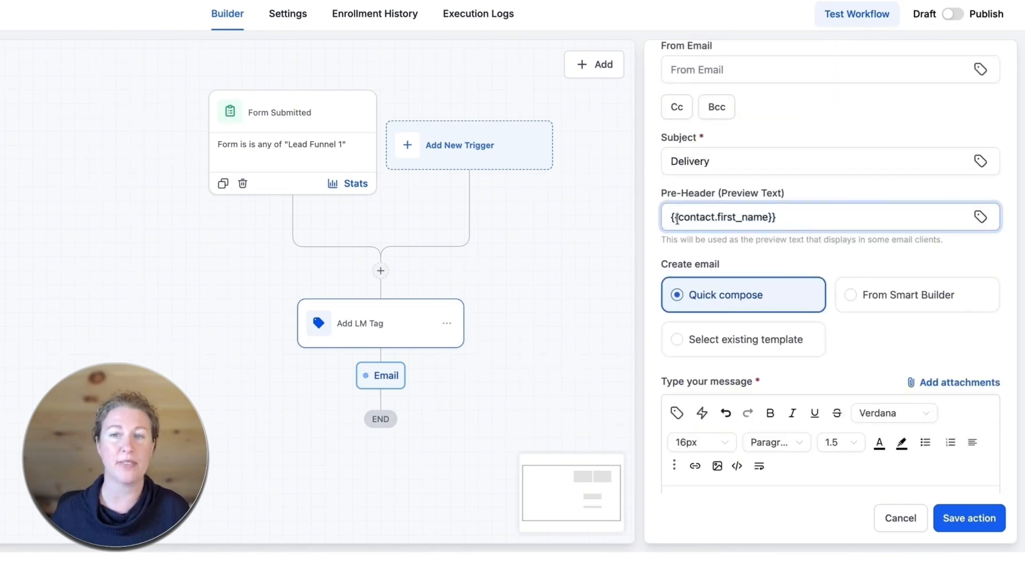
click(669, 217)
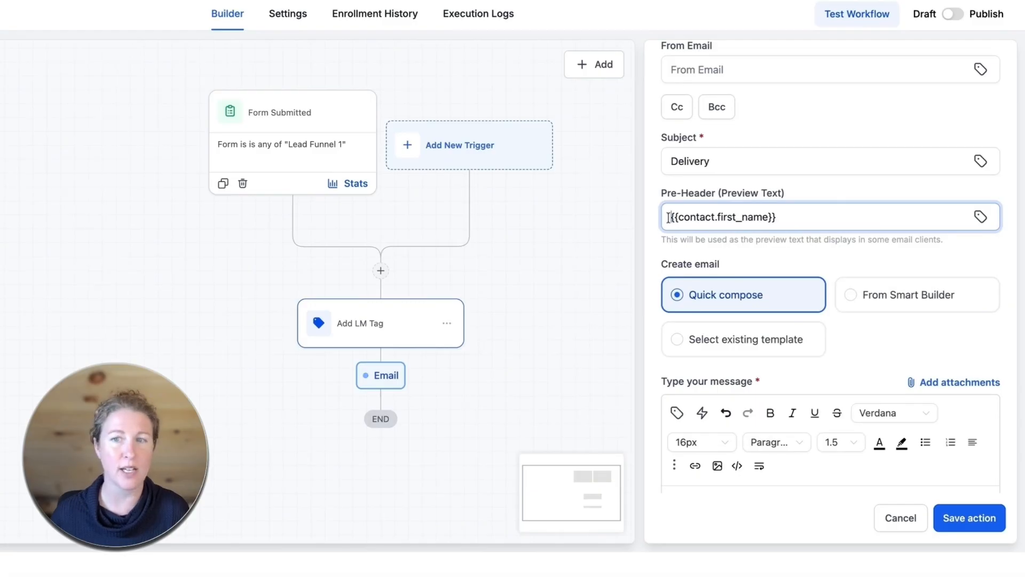
drag(776, 217, 669, 216)
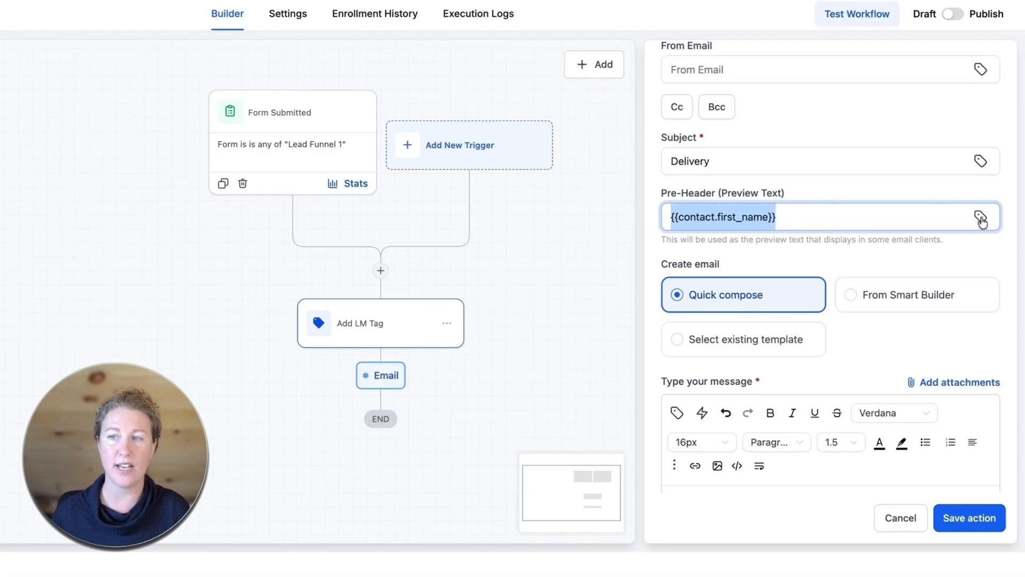
Step: Extend the email message with "to" followed by the contact's first name custom value, {{contact.first_name}}
scroll(979, 220, down, 2)
click(742, 391)
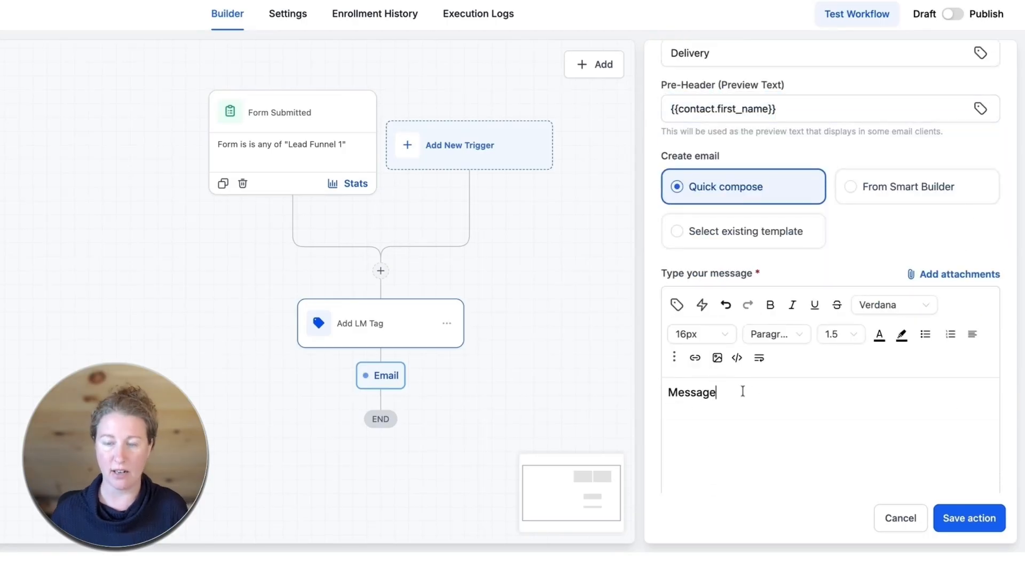
text(to)
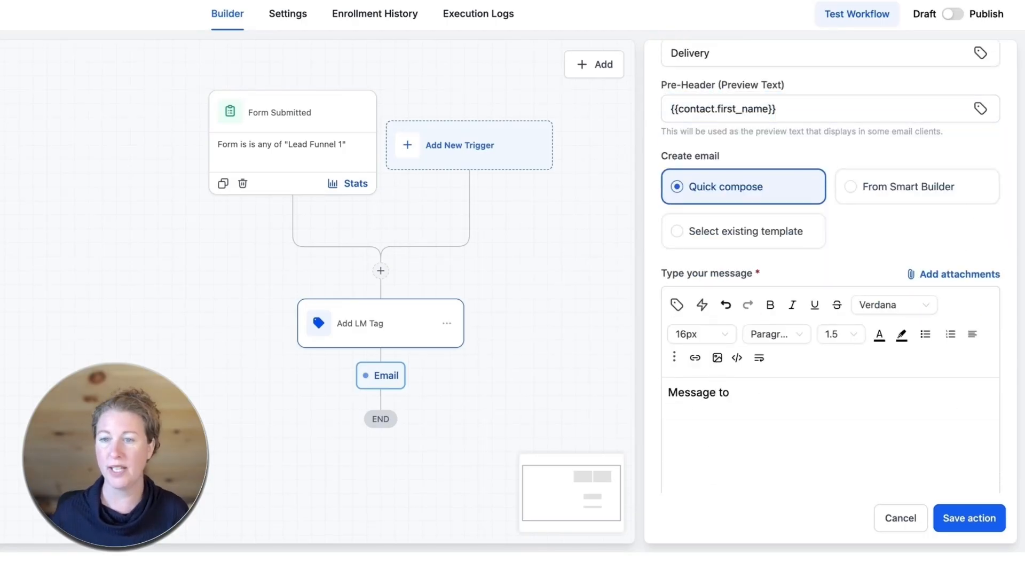
click(677, 306)
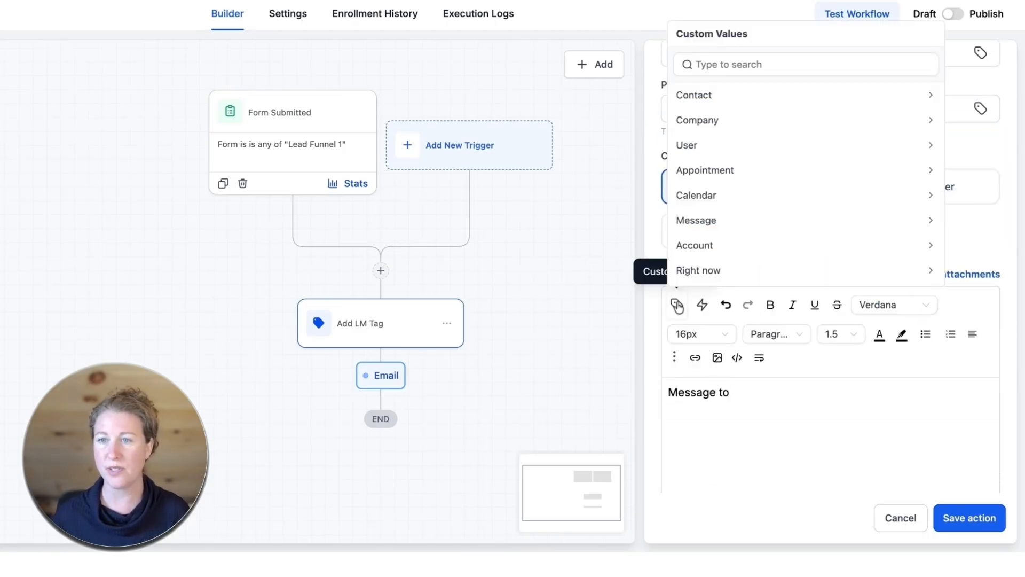
click(689, 94)
click(701, 125)
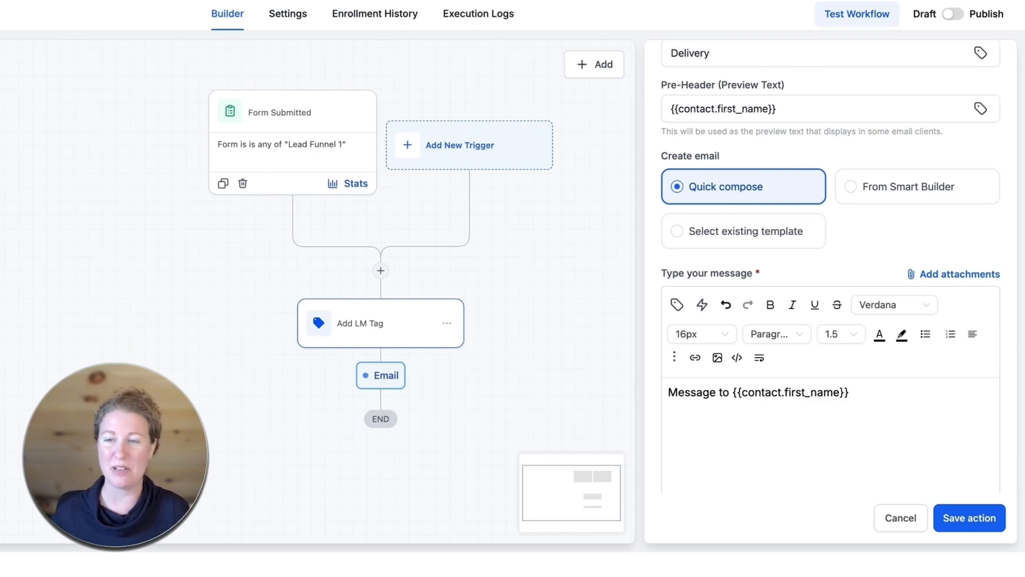
Step: Turn on Track clicks in the email's additional settings and review the Add Tags option
scroll(887, 419, down, 1)
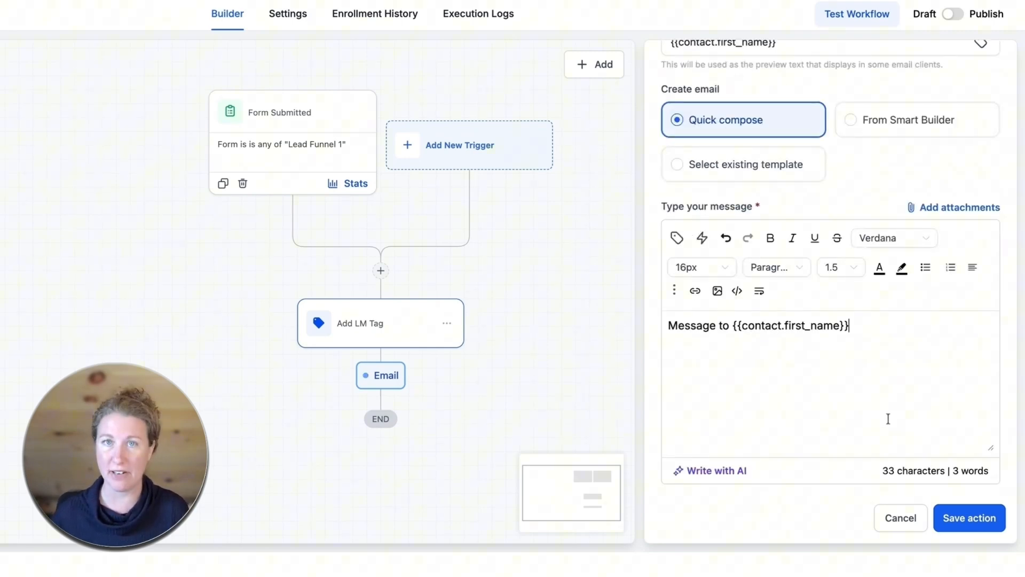
scroll(889, 413, down, 1)
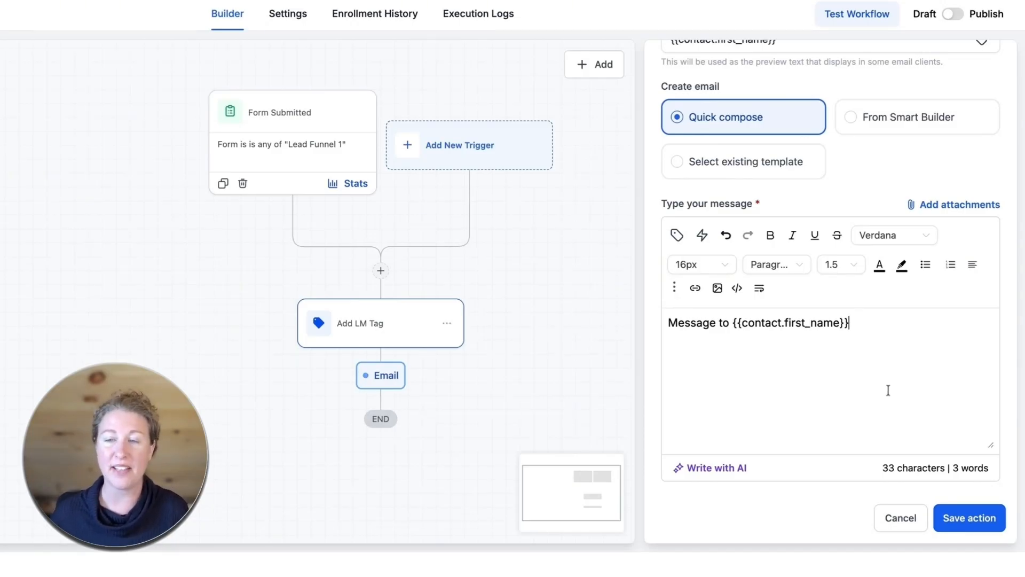
scroll(887, 384, down, 1)
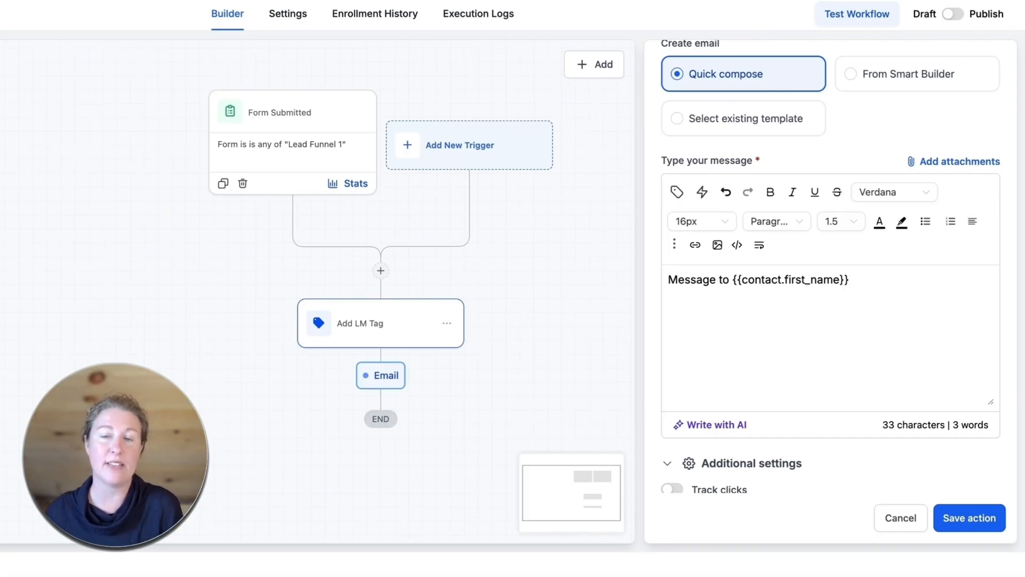
scroll(764, 380, down, 6)
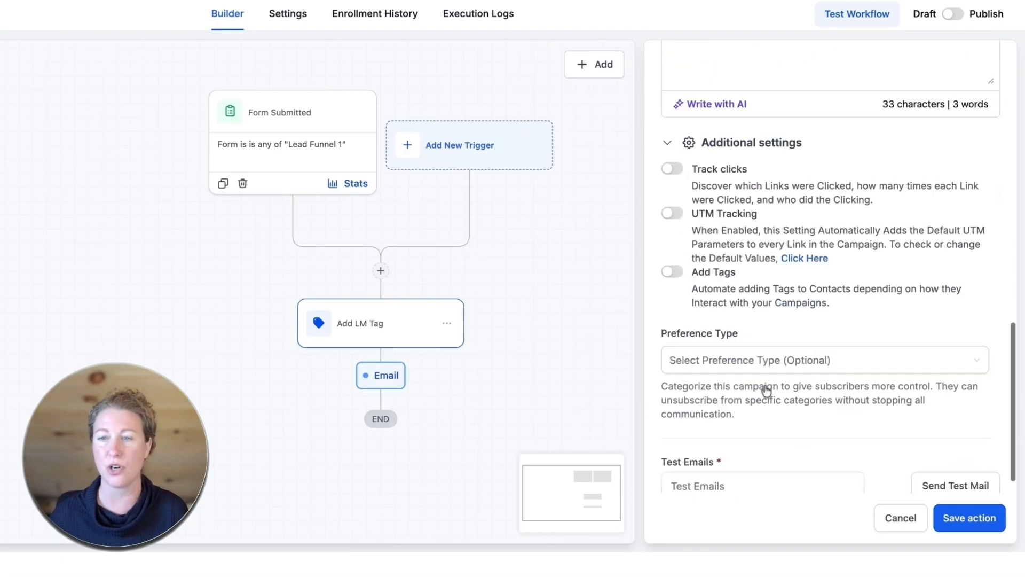
scroll(770, 393, up, 3)
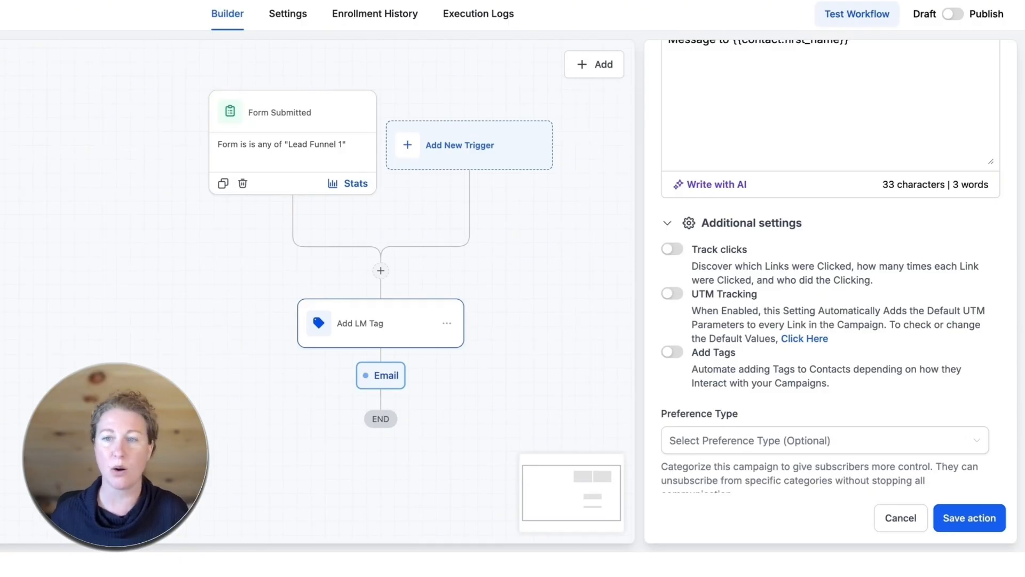
click(672, 249)
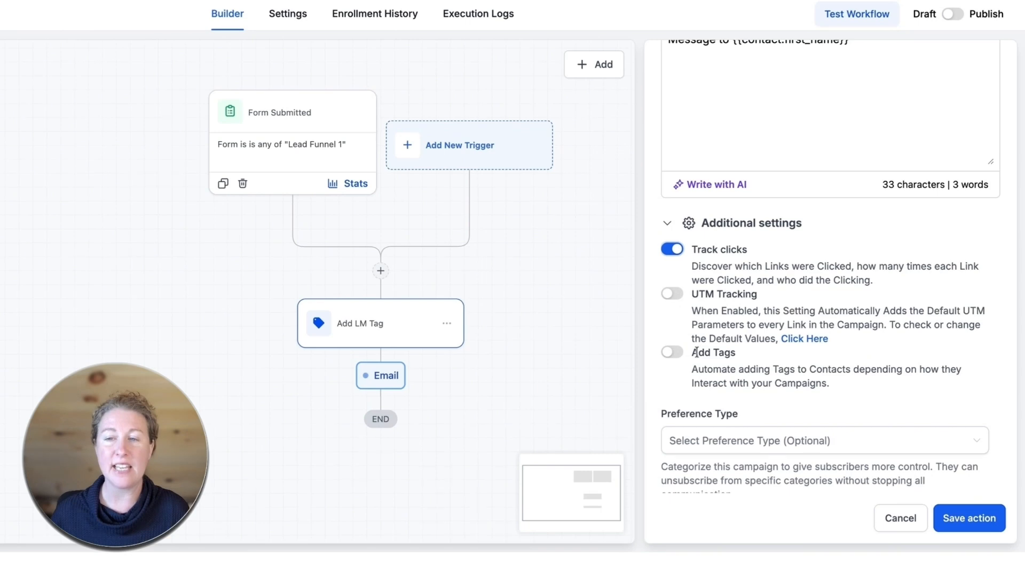
drag(698, 352, 737, 353)
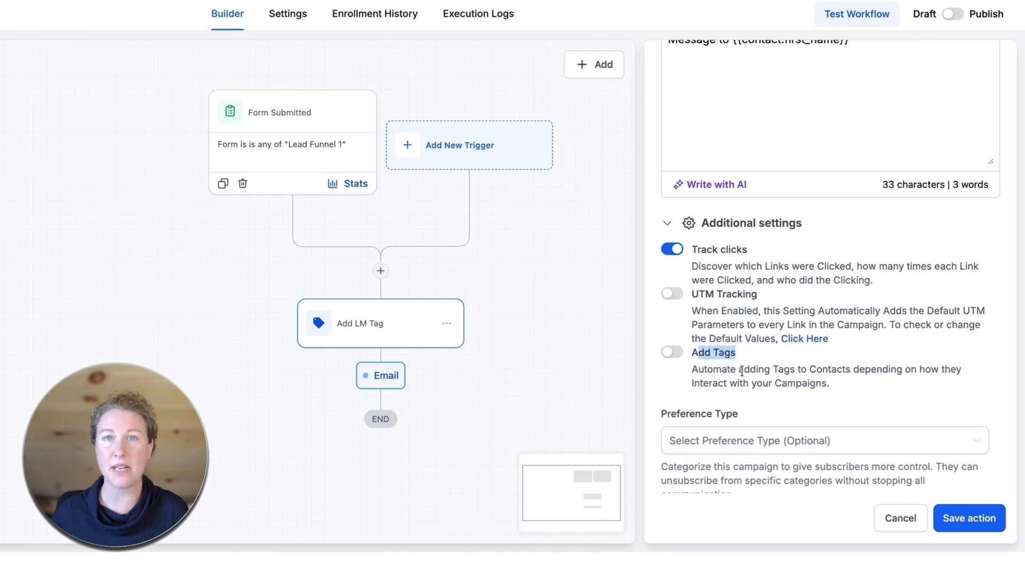
Step: Start a new line below the greeting text in the email message body
scroll(772, 243, up, 3)
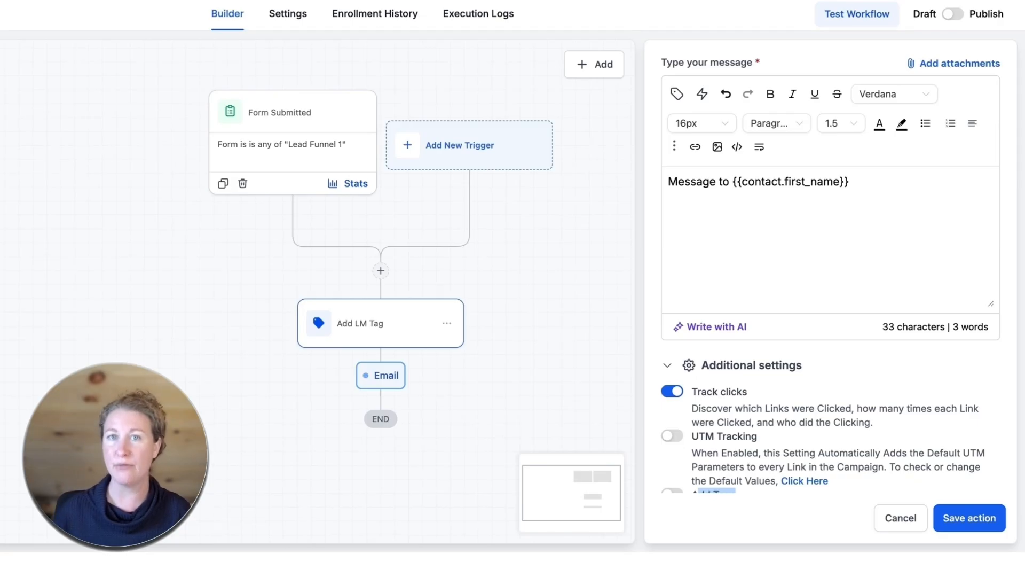
click(776, 224)
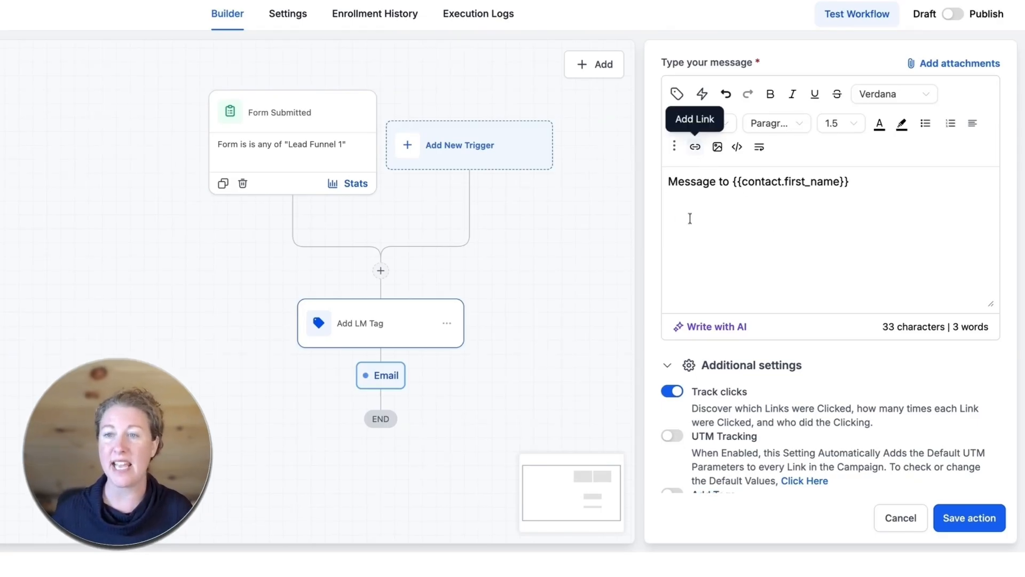
key(Return)
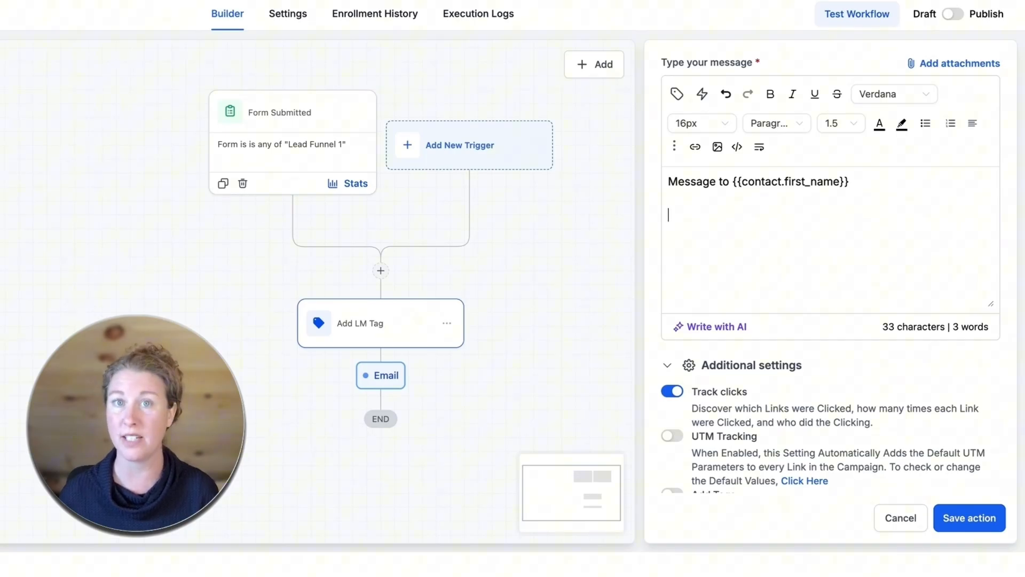
Step: Review the email's Preference Type setting and the Test Emails field
scroll(793, 315, down, 3)
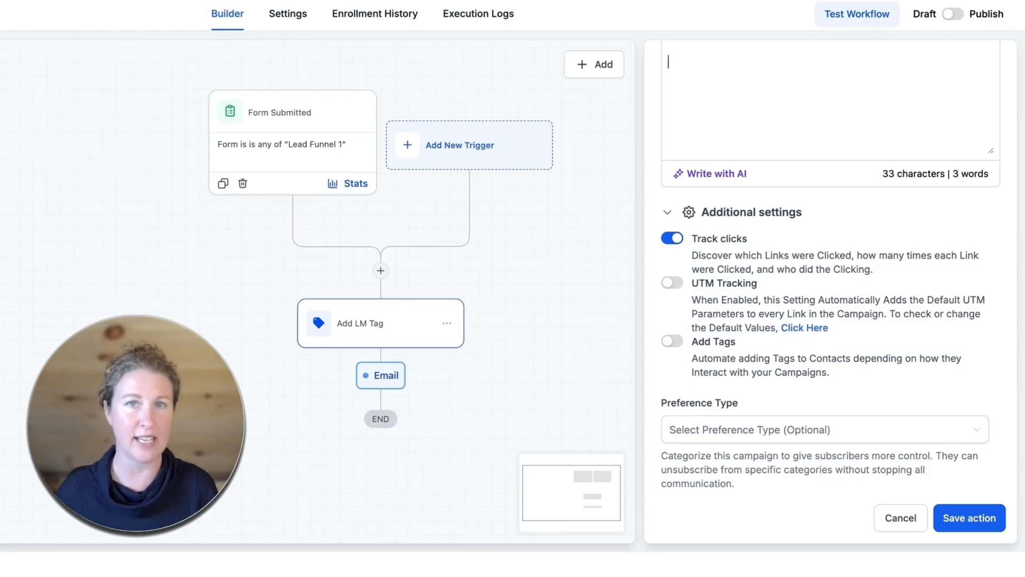
scroll(838, 315, down, 1)
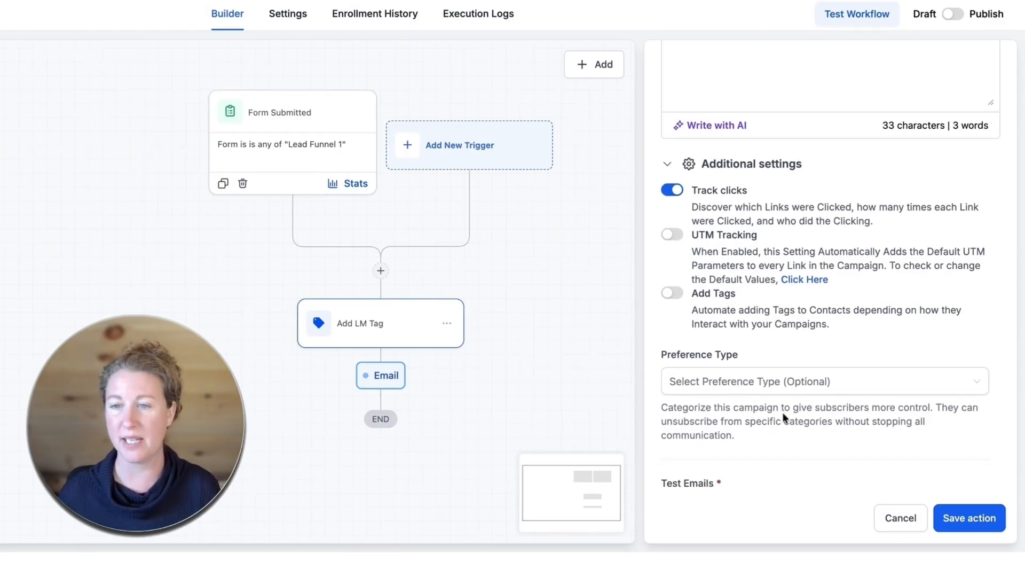
scroll(784, 417, down, 1)
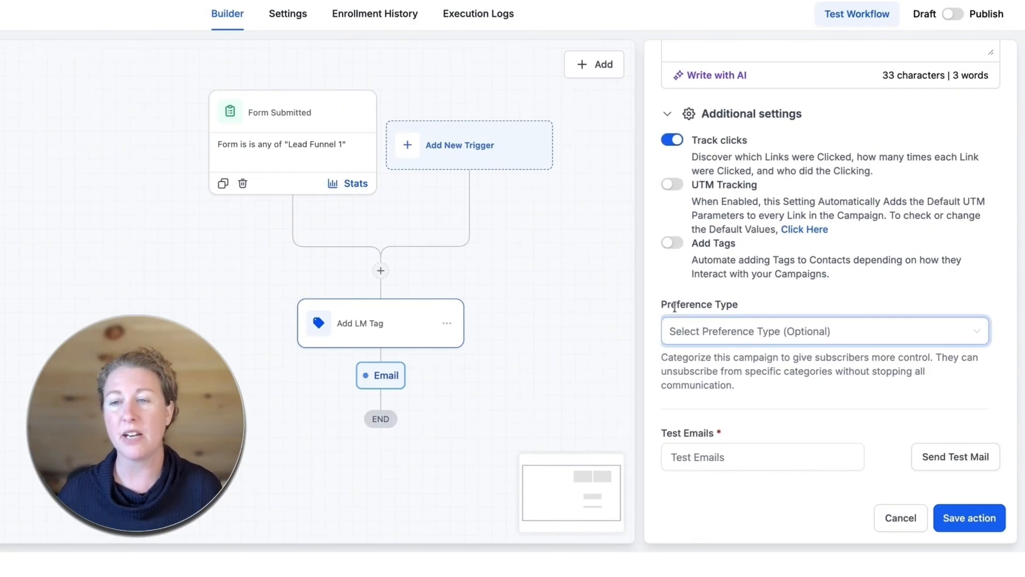
drag(676, 303, 782, 304)
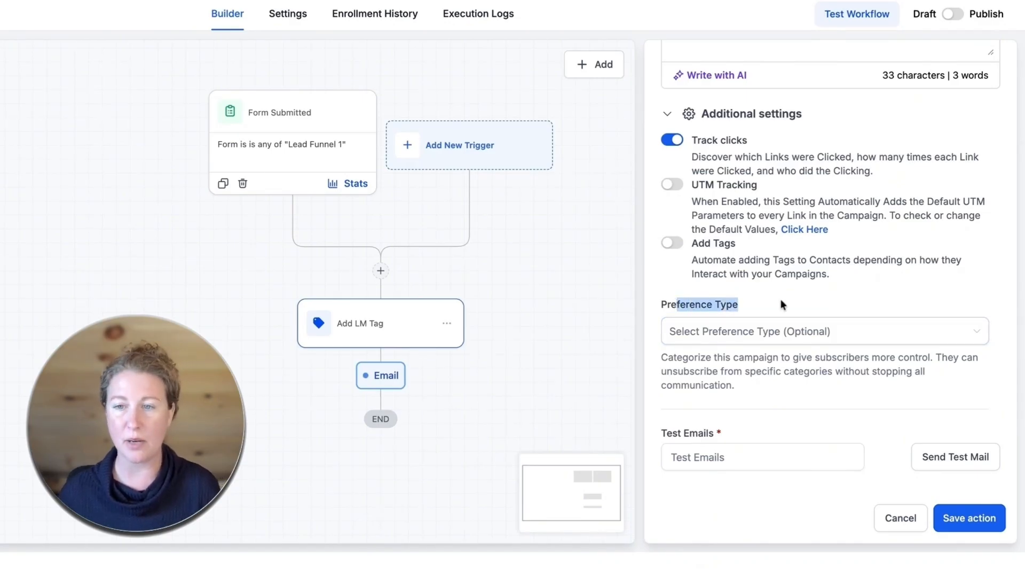
double_click(684, 306)
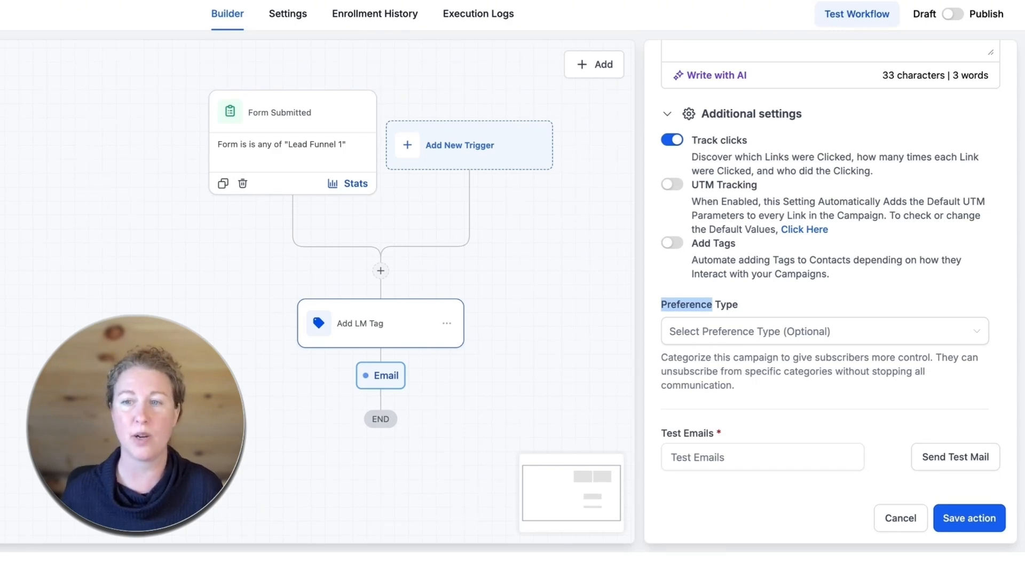
click(768, 458)
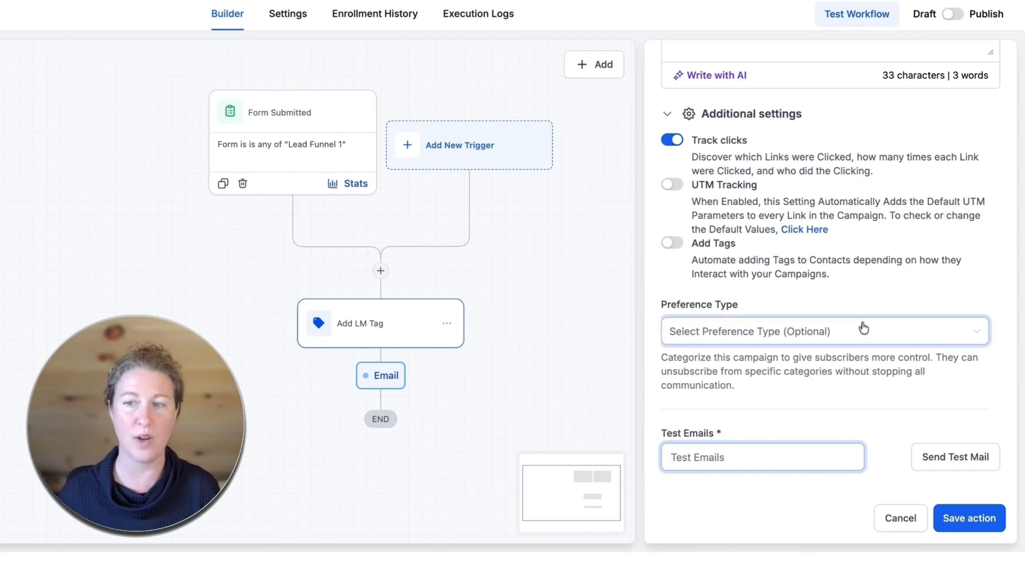
Step: Save the Delivery Email action to the workflow
scroll(879, 339, up, 8)
scroll(884, 342, up, 6)
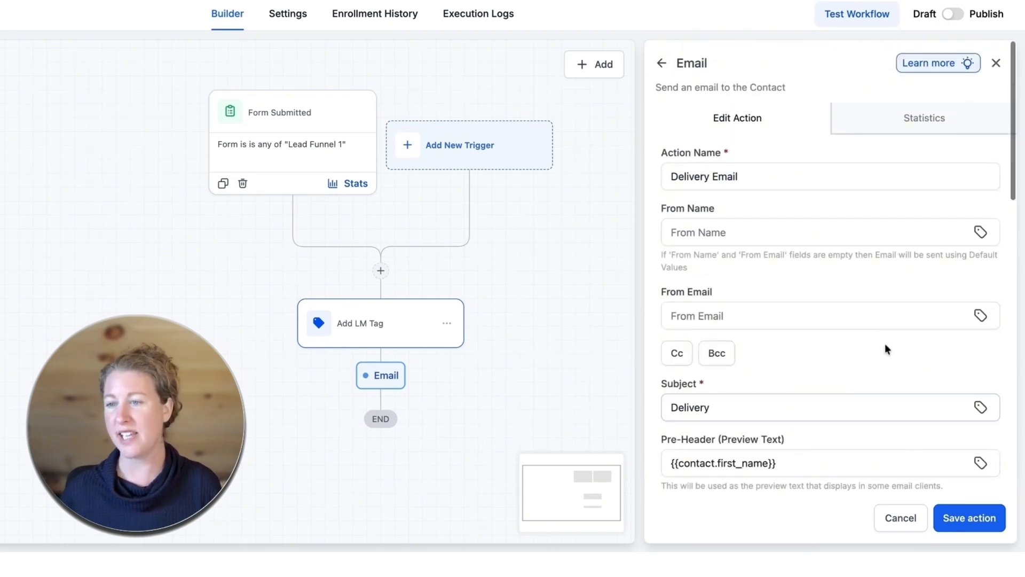
click(967, 518)
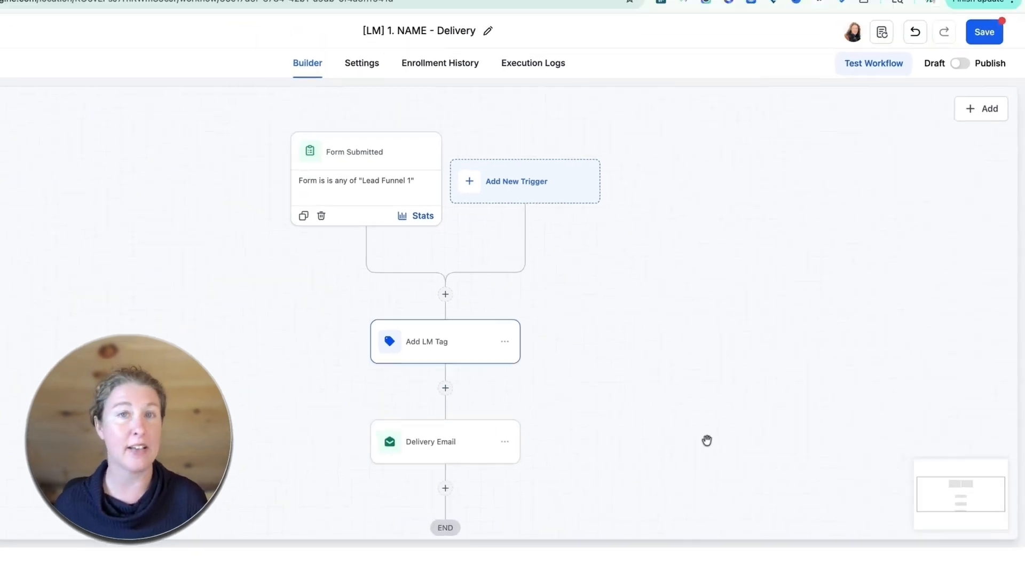
Step: Search the actions for "int" and add a Send Internal Notification action after the Delivery Email
scroll(566, 407, down, 1)
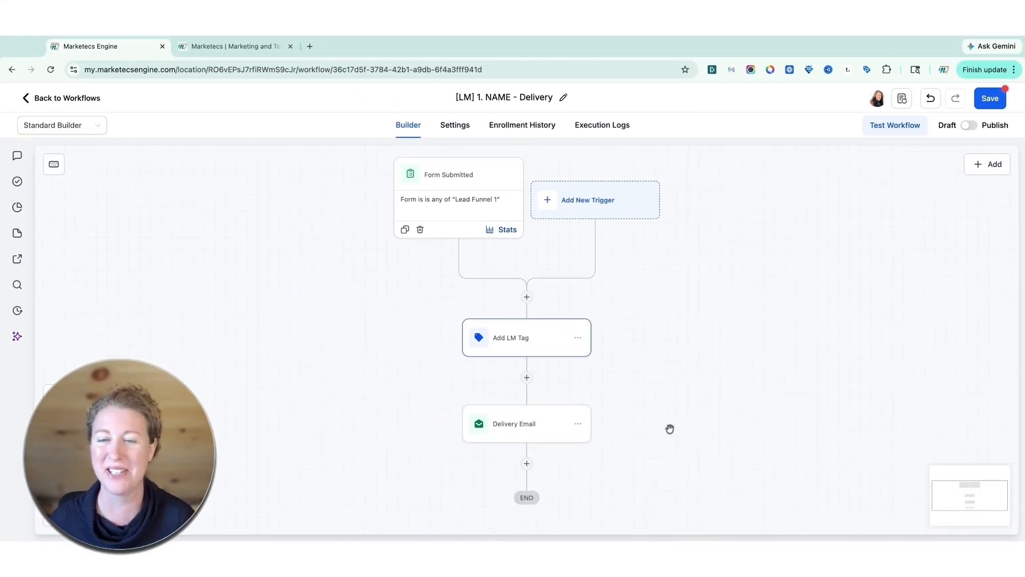
scroll(670, 428, down, 3)
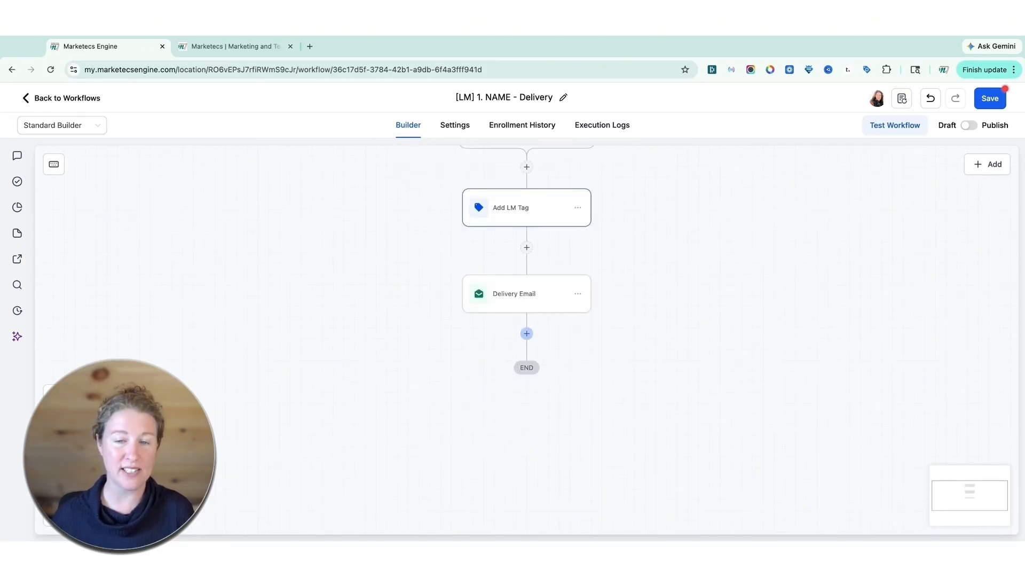
click(527, 333)
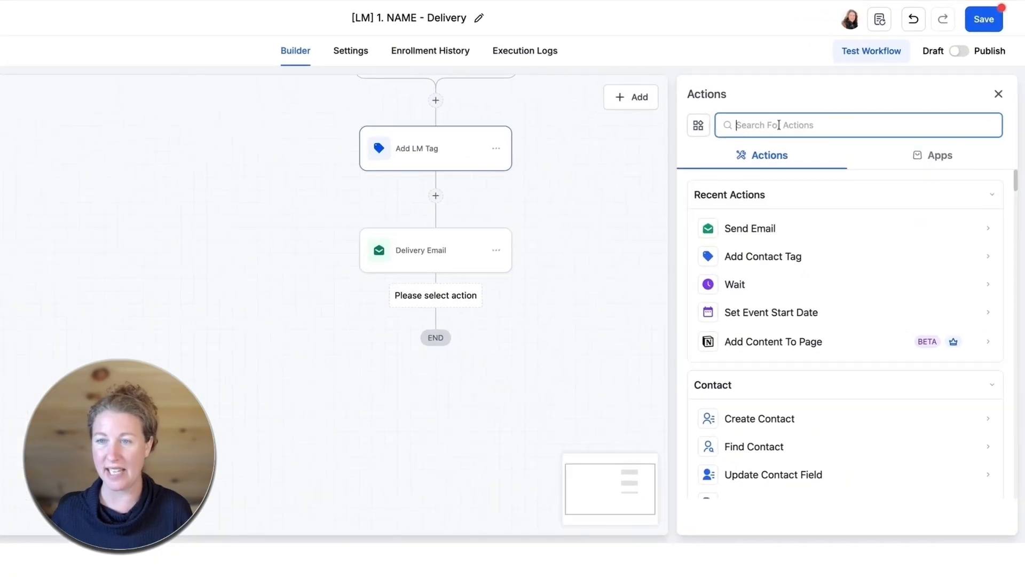
text(int)
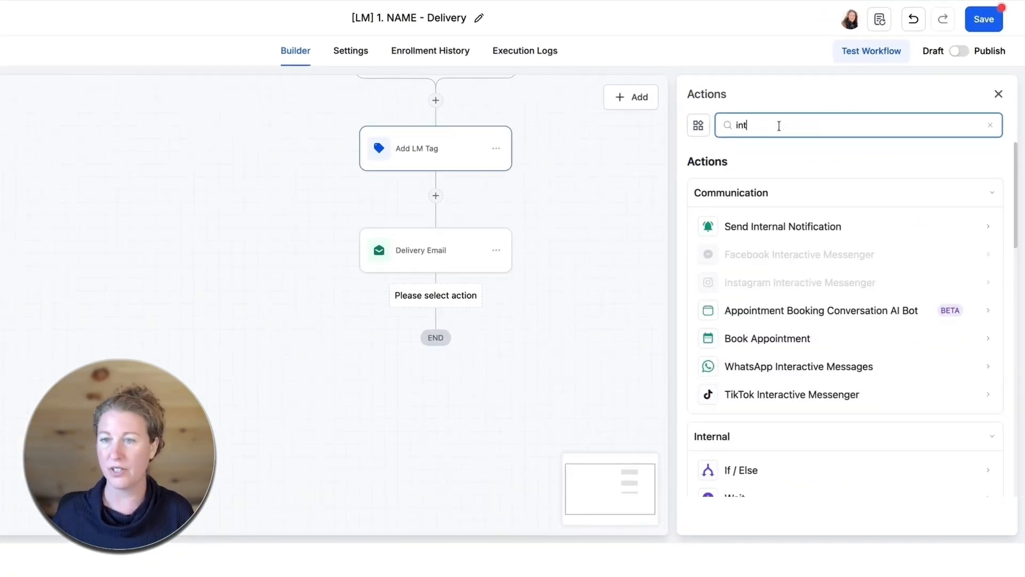
click(715, 228)
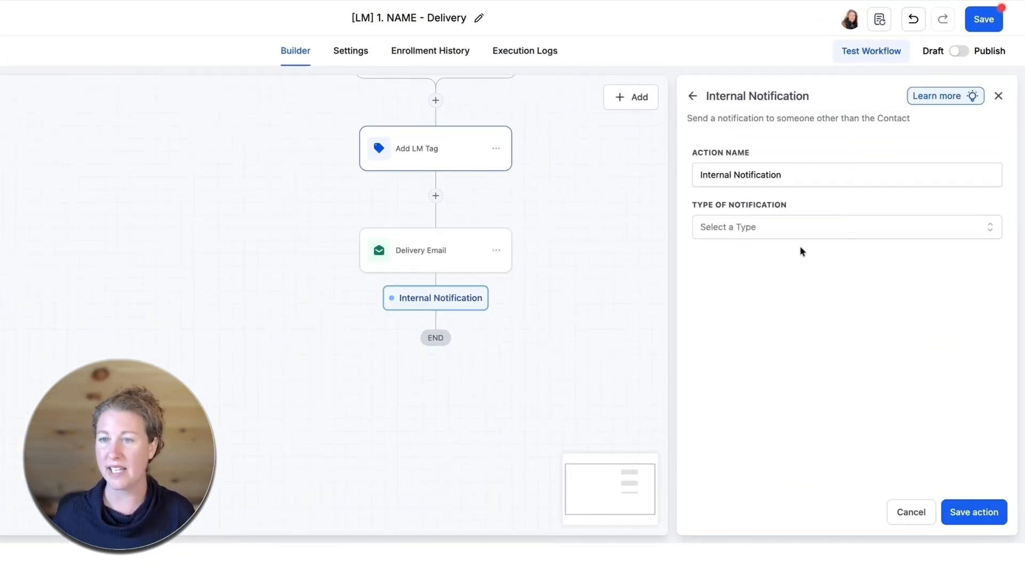
Step: Set the internal notification's type to Email and look over its sender, recipient and subject fields
click(793, 236)
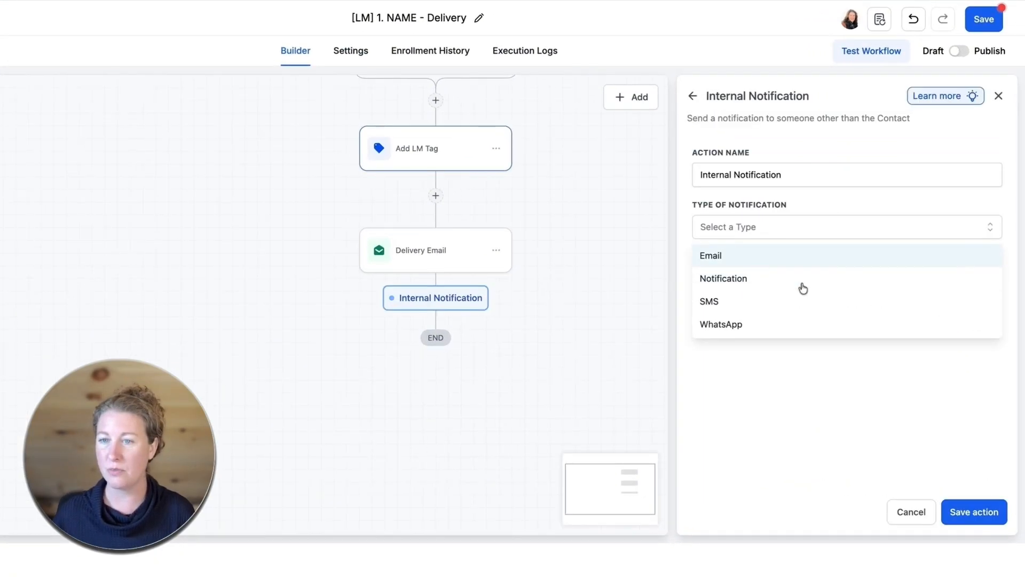
click(785, 255)
scroll(793, 309, down, 2)
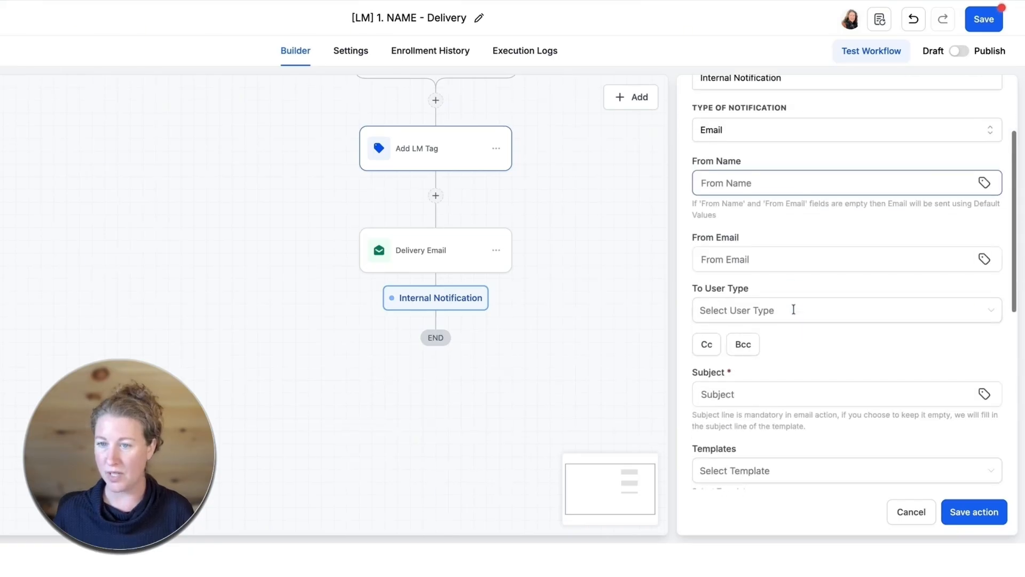
scroll(770, 359, down, 3)
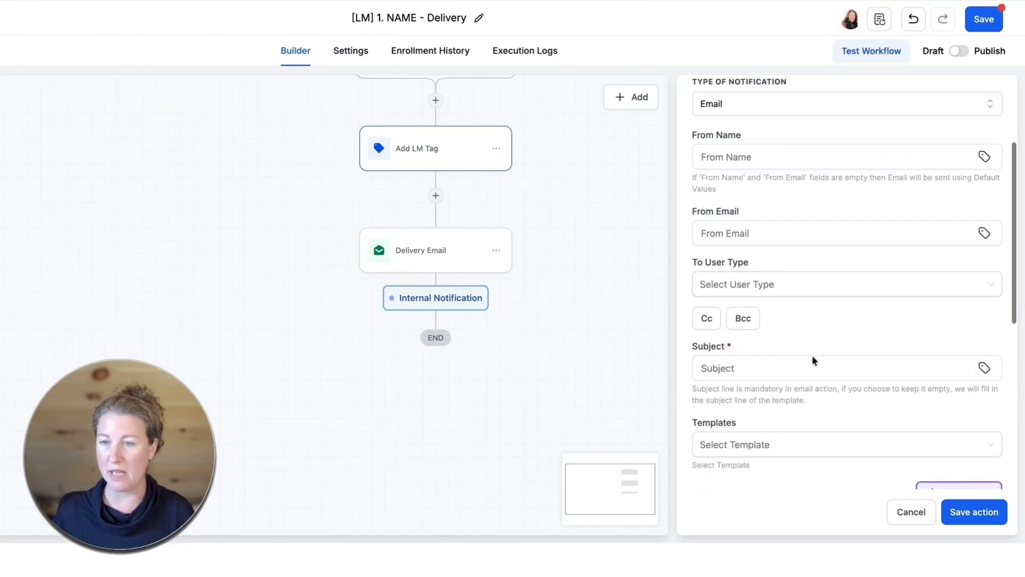
Step: Set the internal notification's subject to "Notify" and leave its email template unselected
click(742, 213)
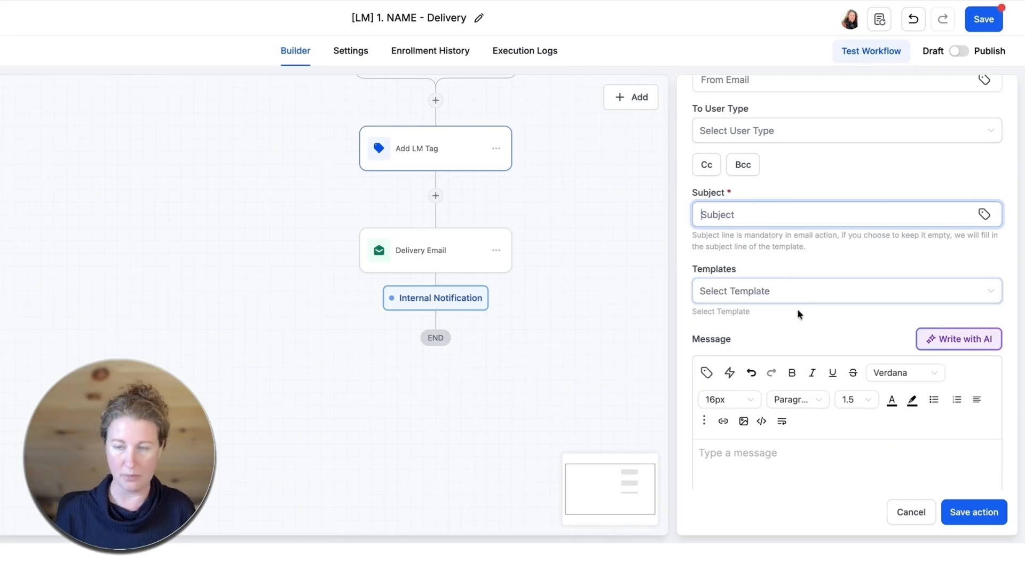
text(Notify)
click(779, 295)
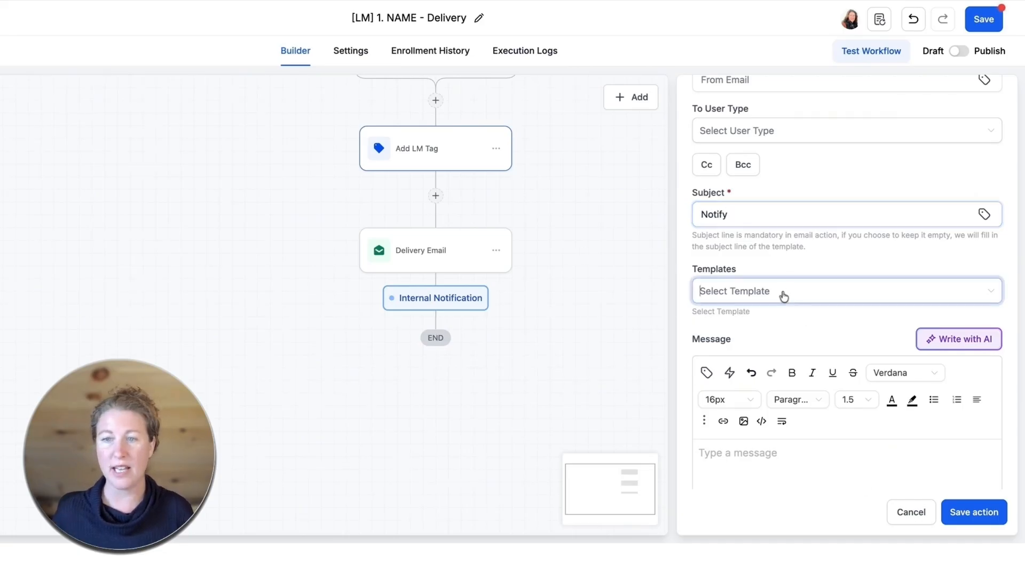
click(788, 275)
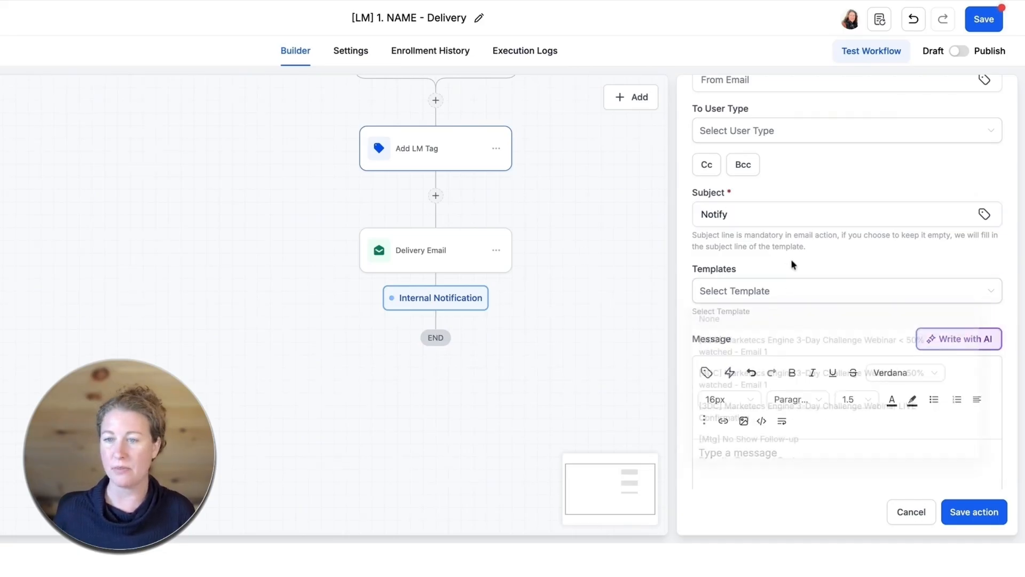
Step: Begin the notification message with the line "New Contact" and insert the contact's Full Name custom value beneath it
scroll(817, 426, down, 4)
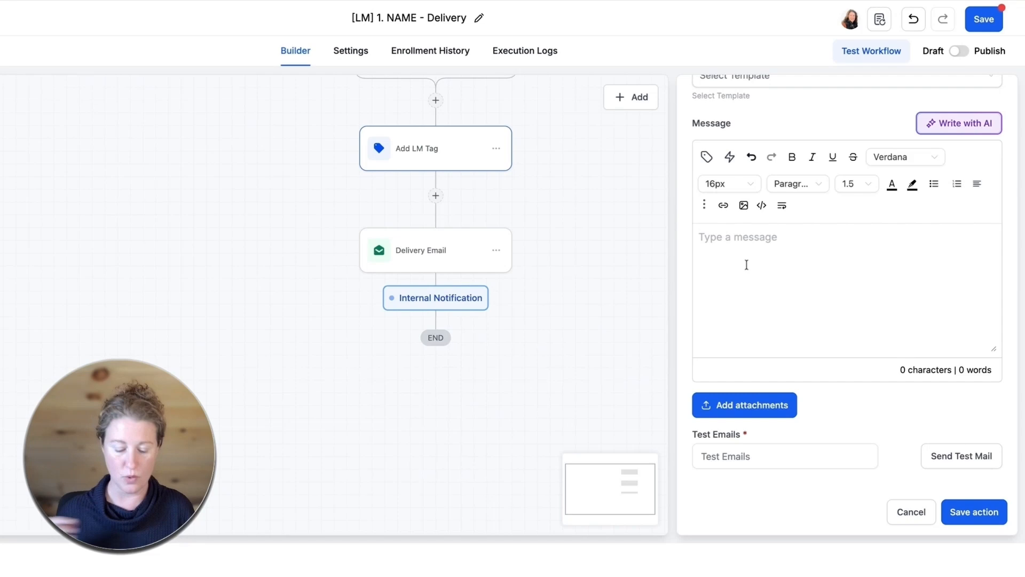
text(Message)
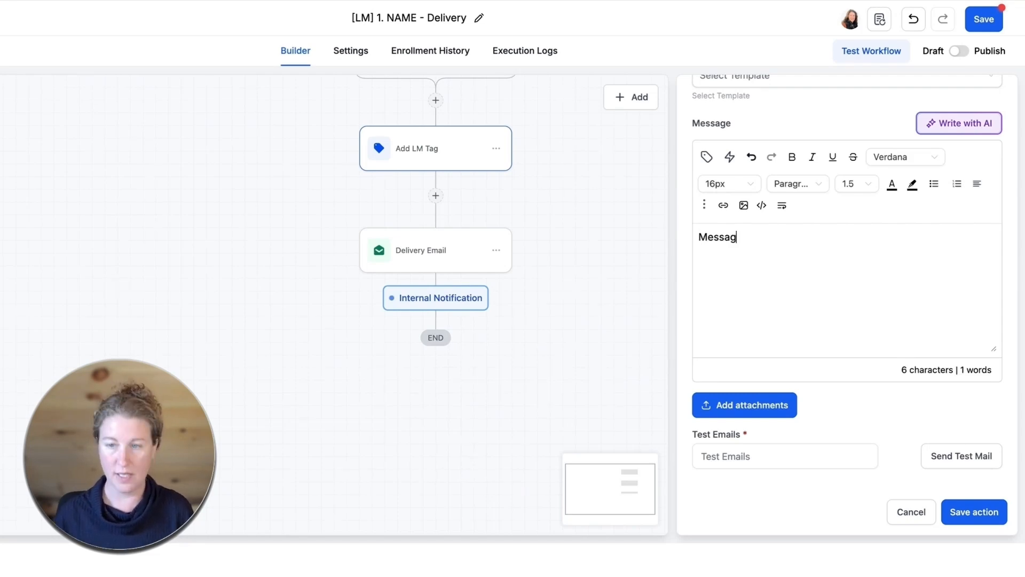
key(Return)
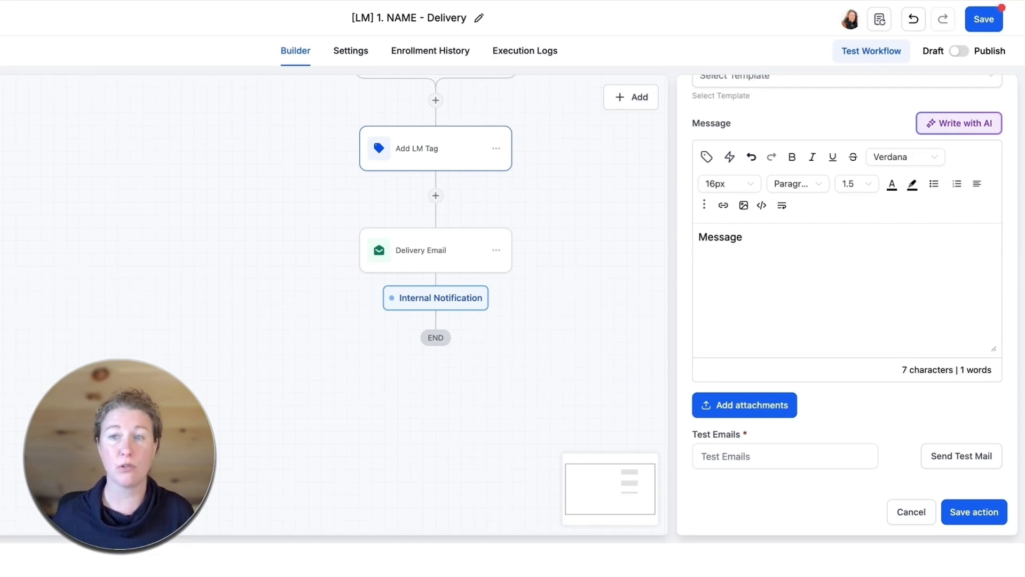
click(707, 156)
click(729, 238)
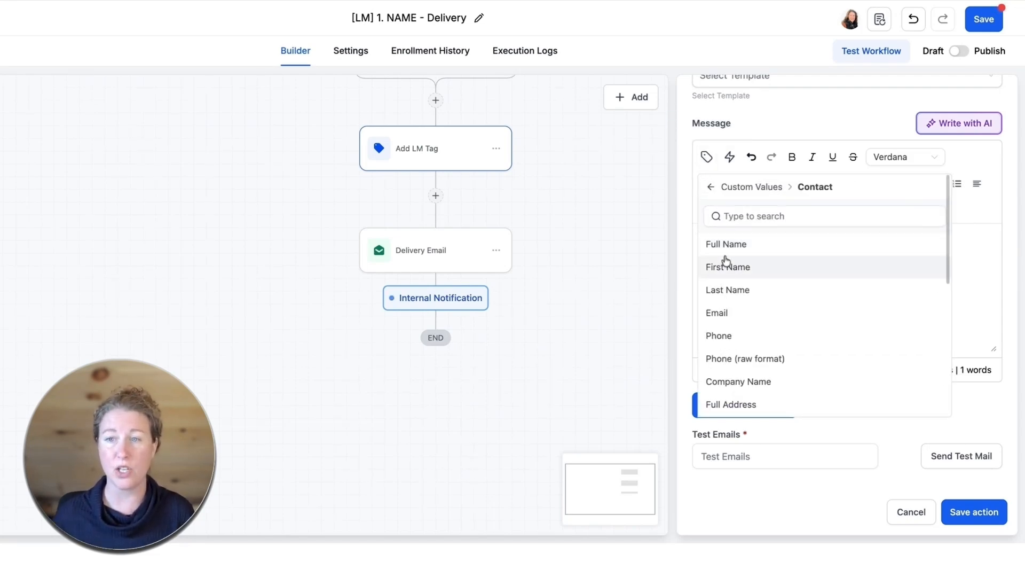
click(724, 243)
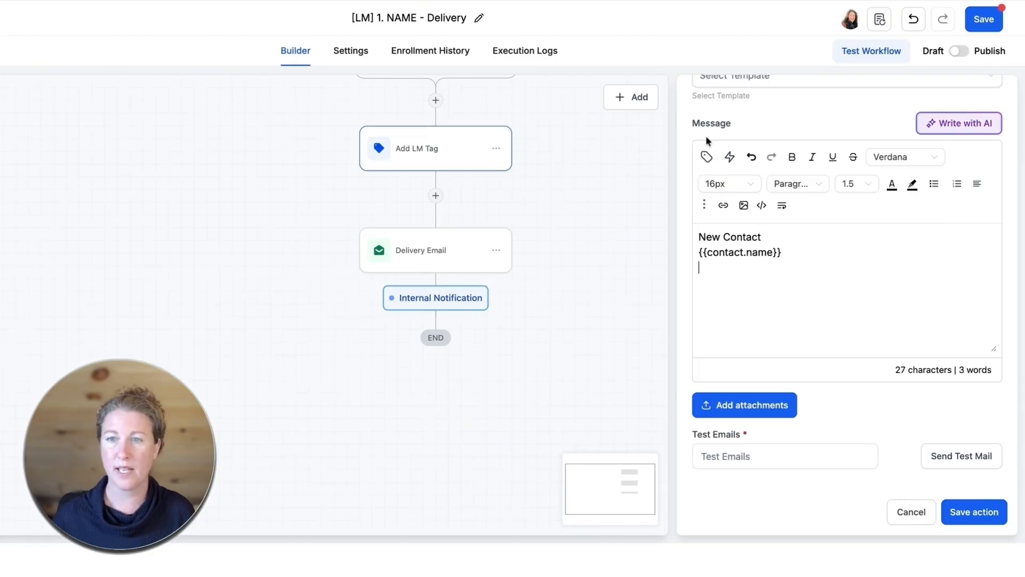
Step: Insert the contact's Email and Phone custom values on separate lines below the name in the notification message
click(707, 156)
click(730, 238)
click(723, 311)
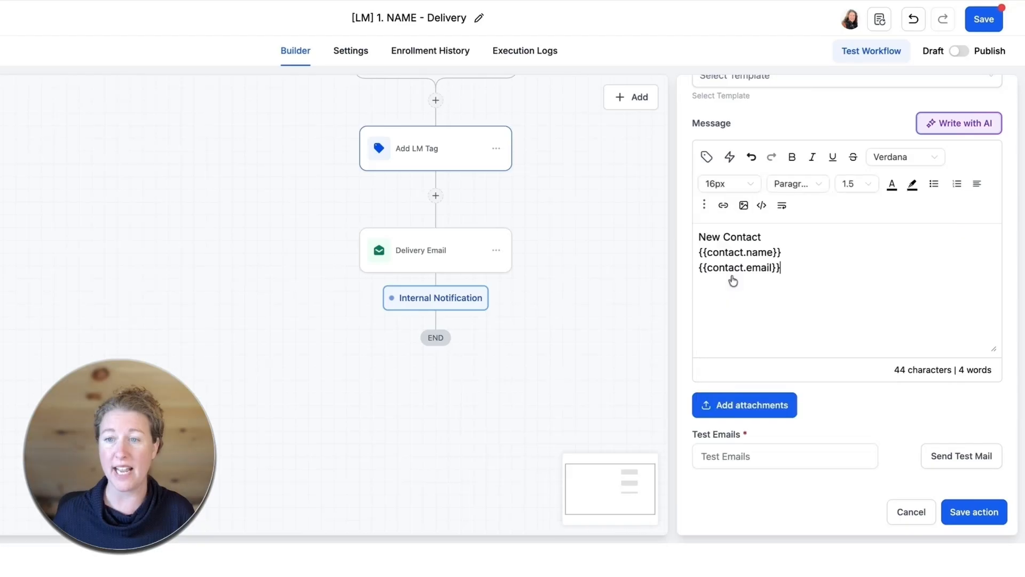
key(Return)
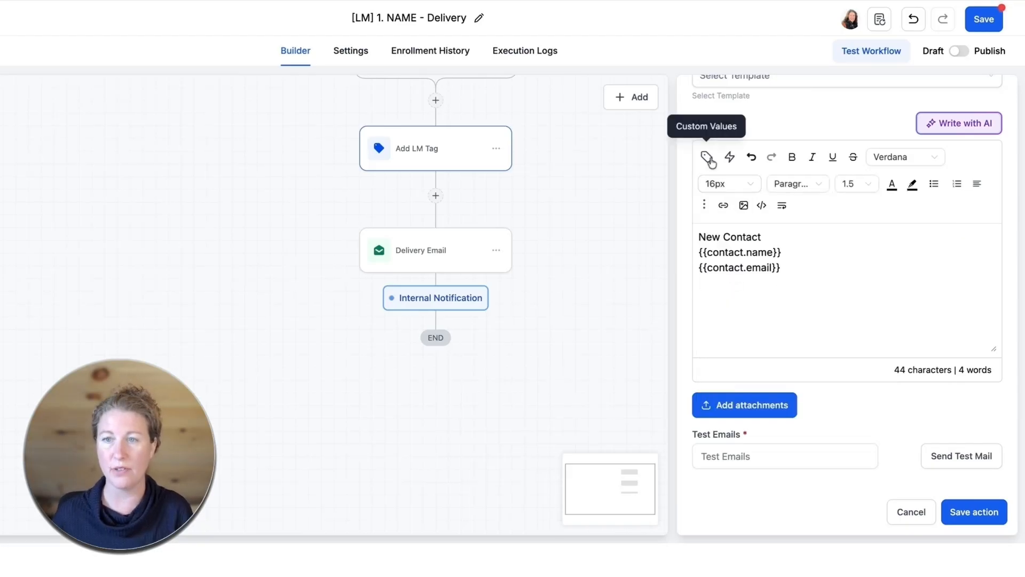
click(706, 157)
click(718, 335)
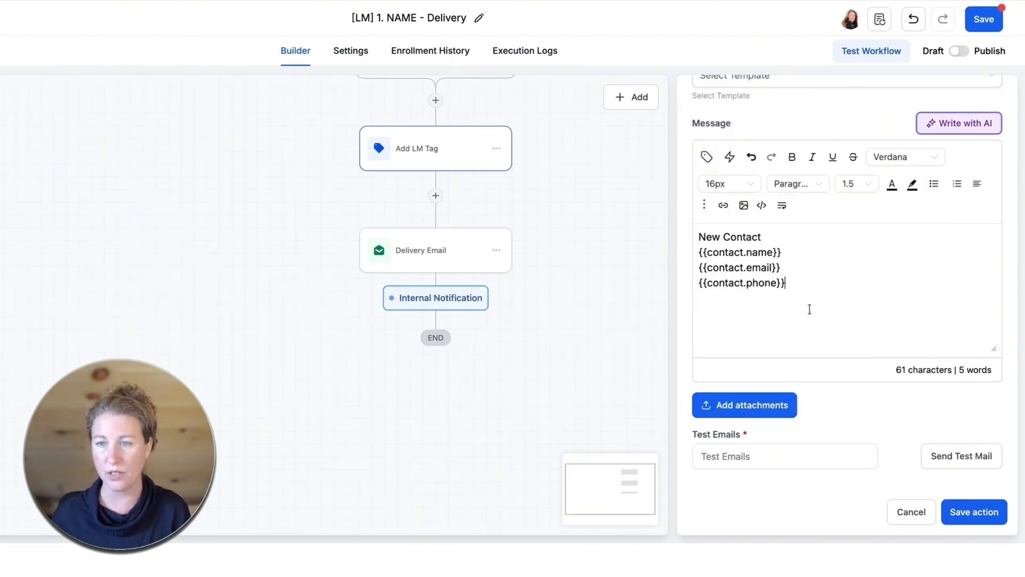
Step: Insert the contact's Date of birth custom value on a new line below the phone value
key(Return)
click(708, 157)
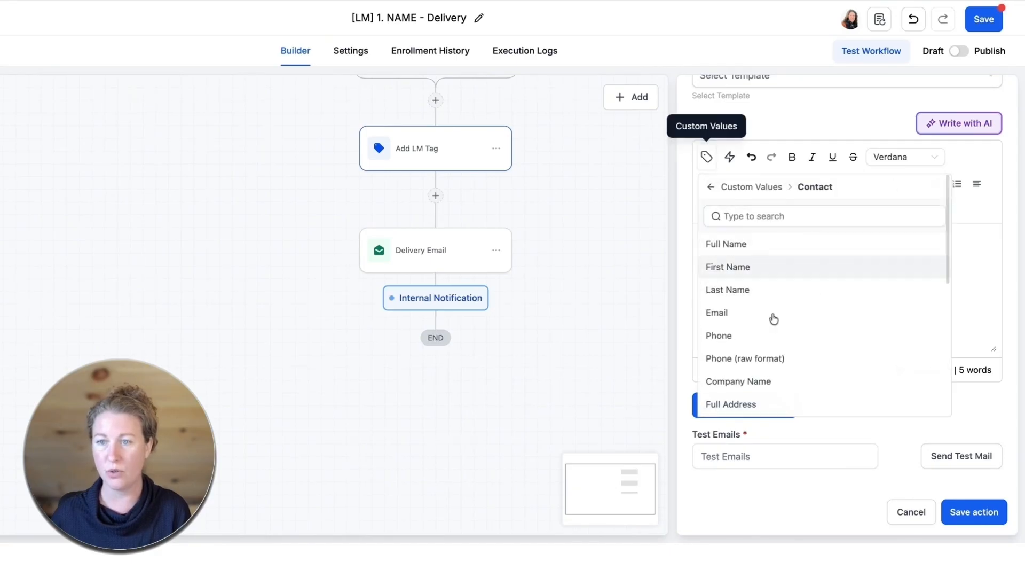
scroll(754, 342, down, 5)
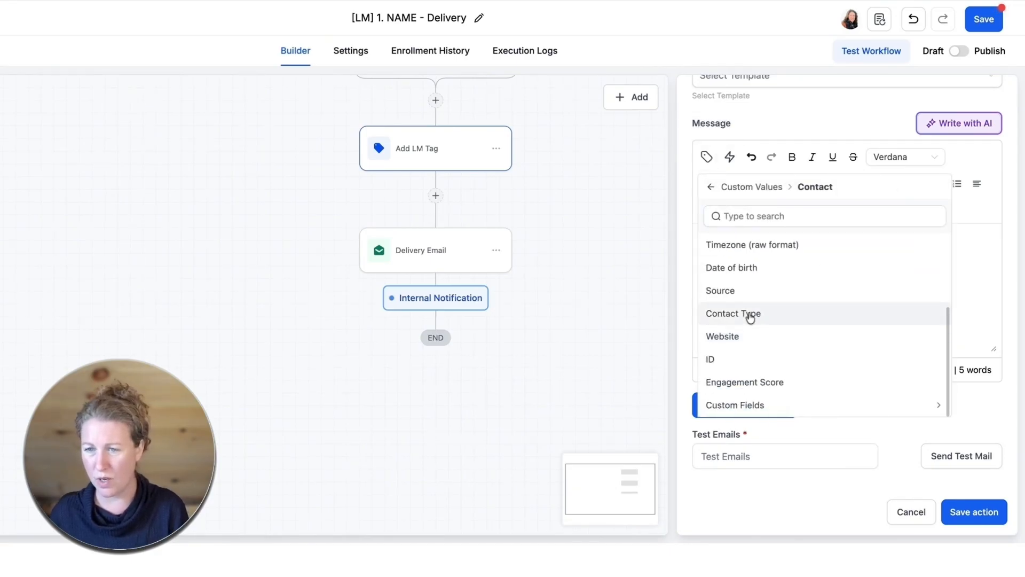
scroll(748, 299, up, 1)
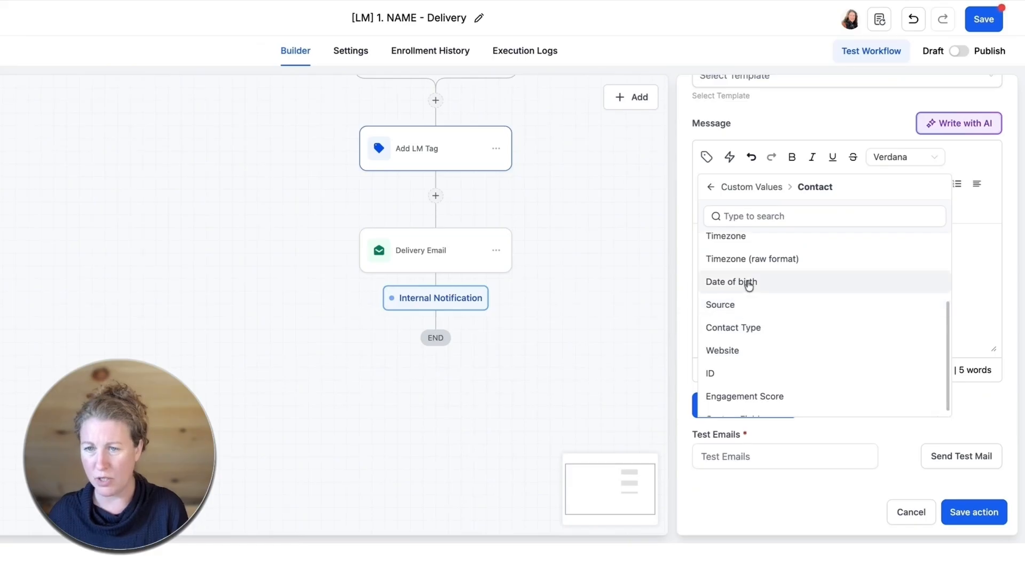
click(746, 282)
Step: Insert the contact's Industry custom field on a new line below the date of birth value
key(Return)
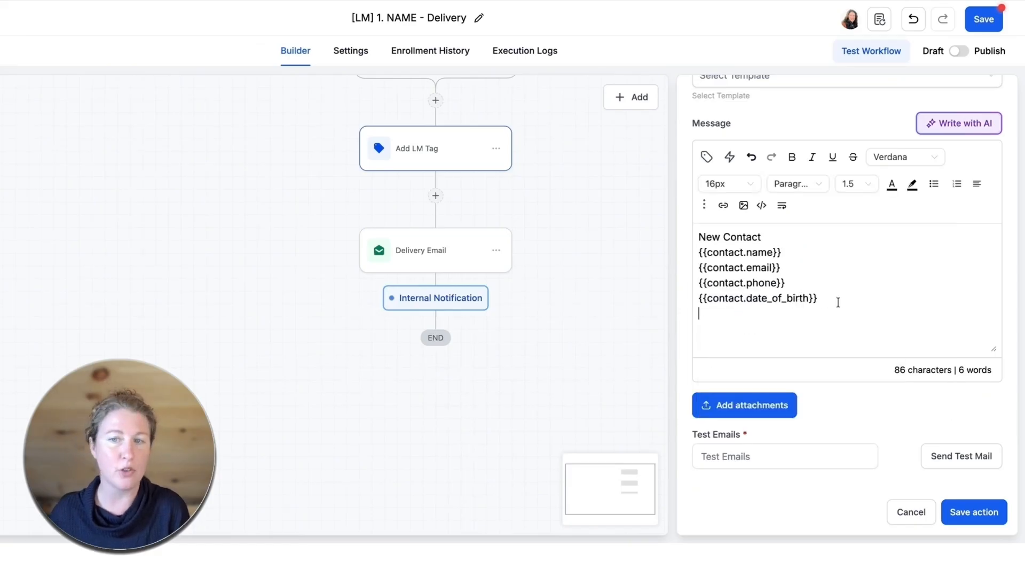
click(707, 156)
scroll(730, 325, down, 5)
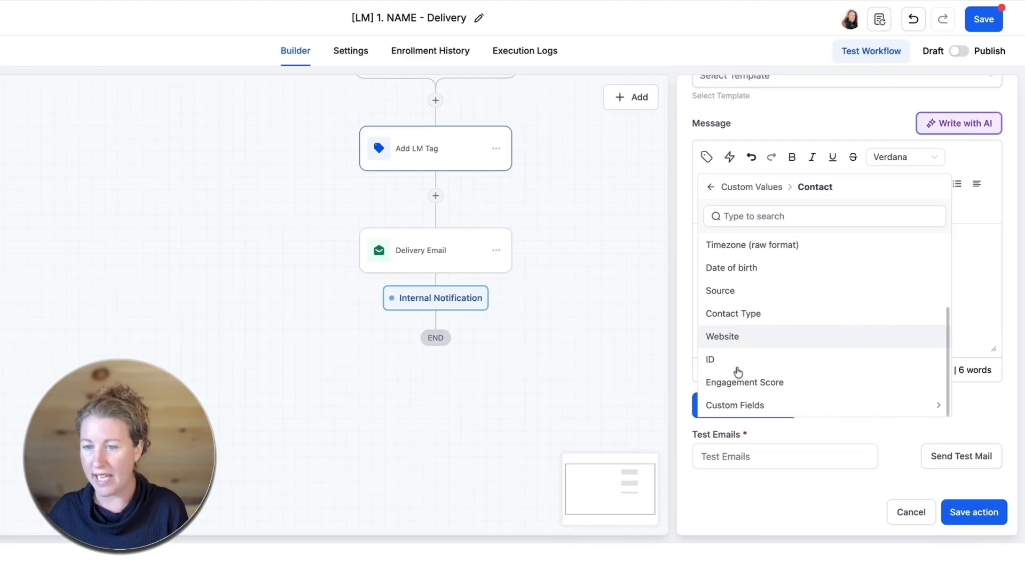
click(735, 405)
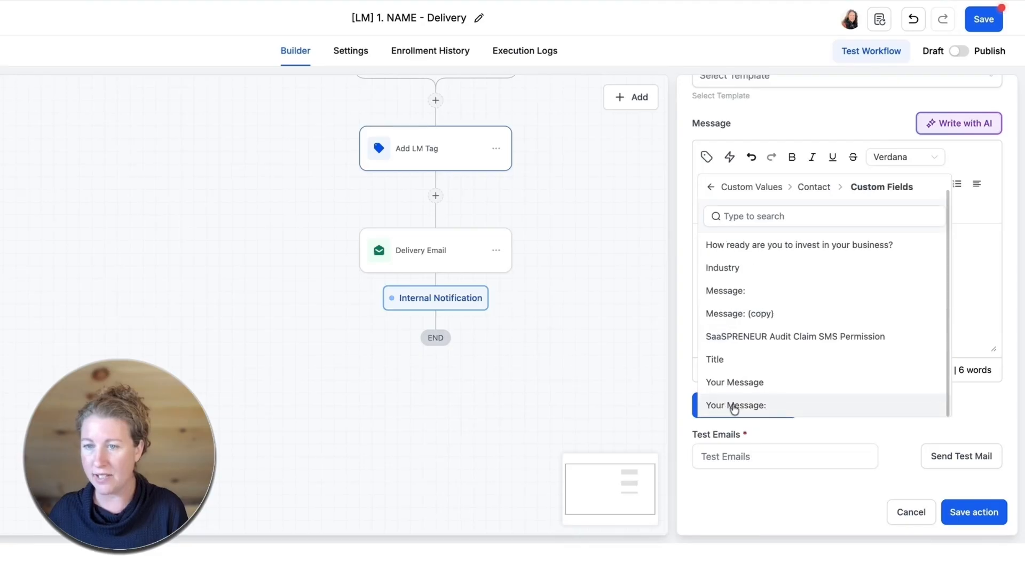
click(723, 267)
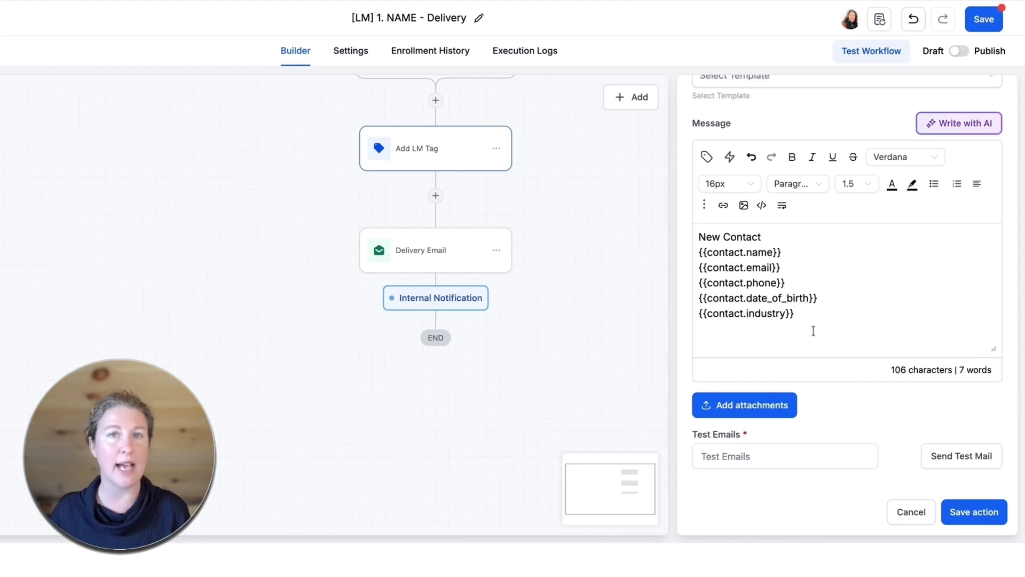
Step: Set the notification's recipient type to Particular User and choose the team member who receives it
scroll(812, 324, up, 4)
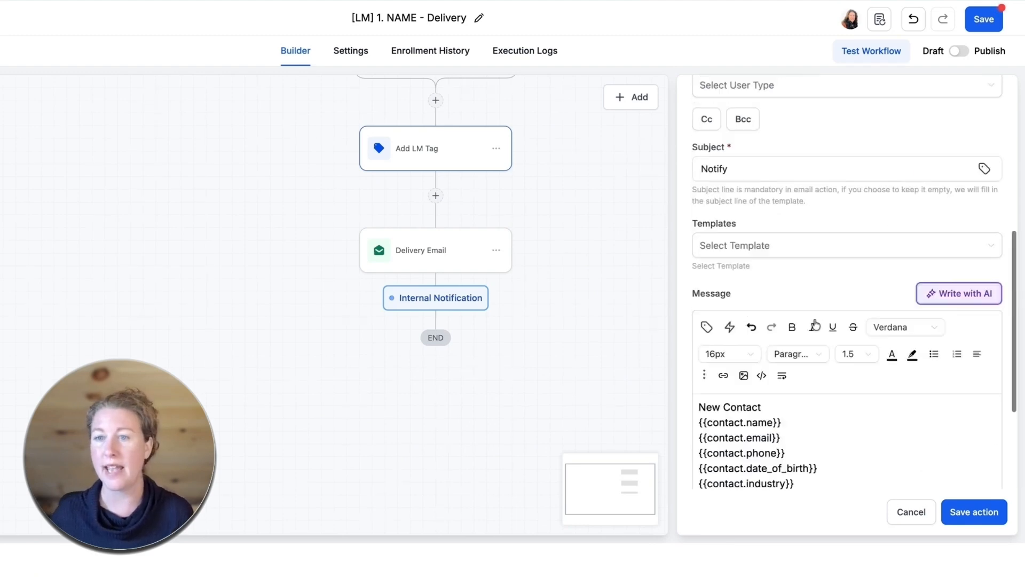
scroll(790, 283, up, 5)
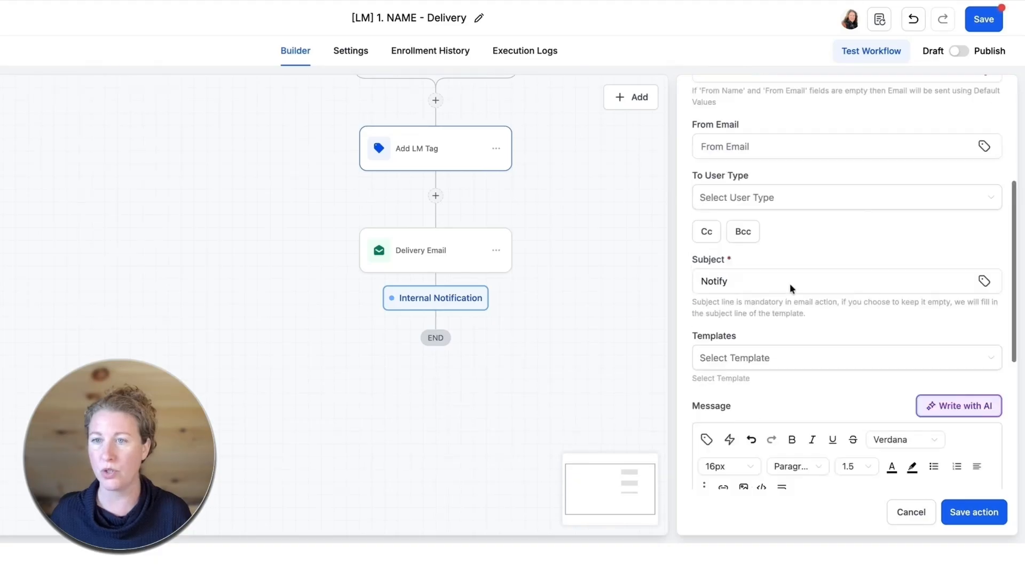
click(749, 327)
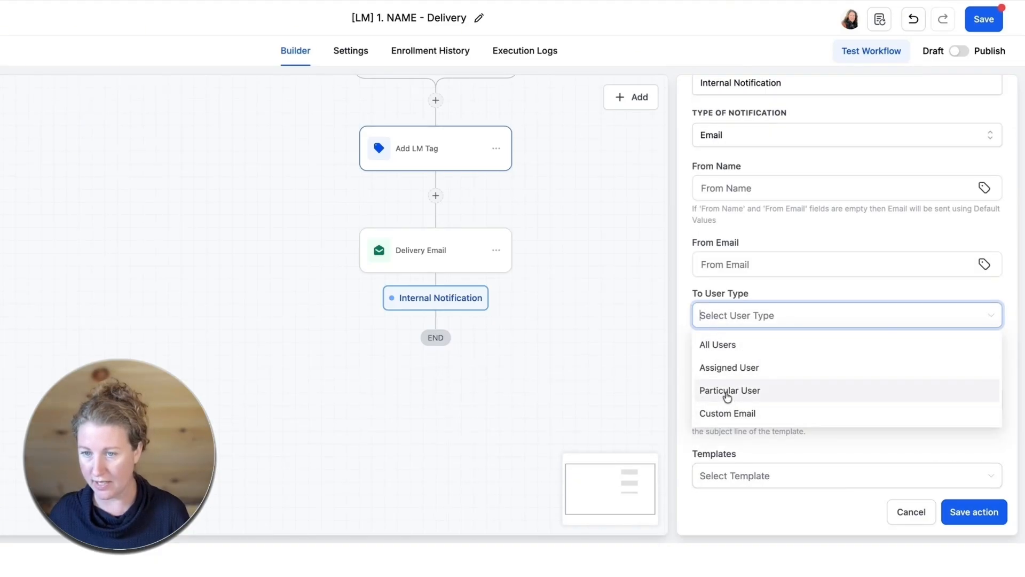
click(725, 389)
click(778, 369)
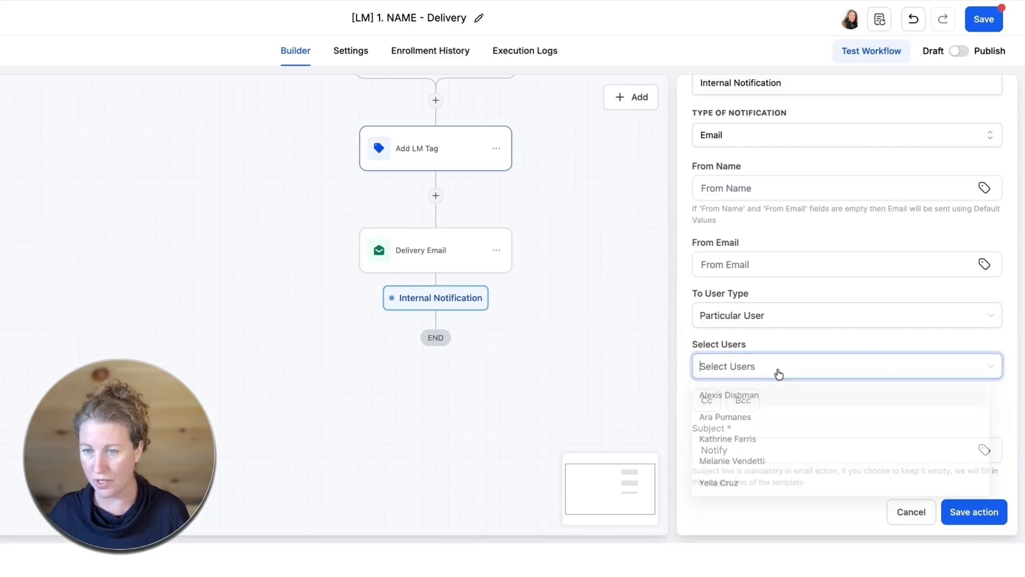
click(746, 441)
click(878, 347)
Step: Check the rest of the notification's message settings and save the Internal Notification action
scroll(877, 345, down, 3)
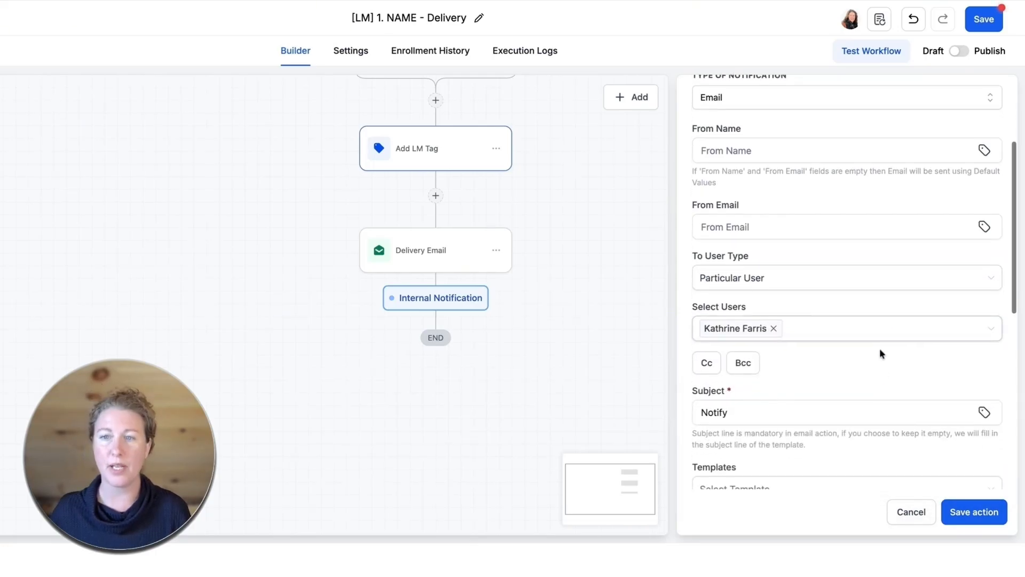
scroll(873, 374, down, 5)
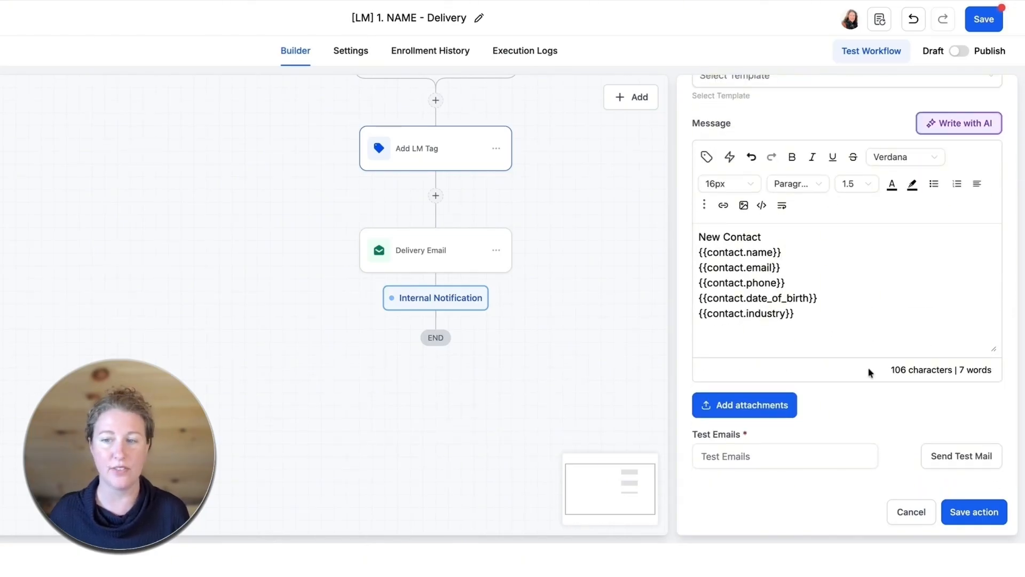
click(985, 516)
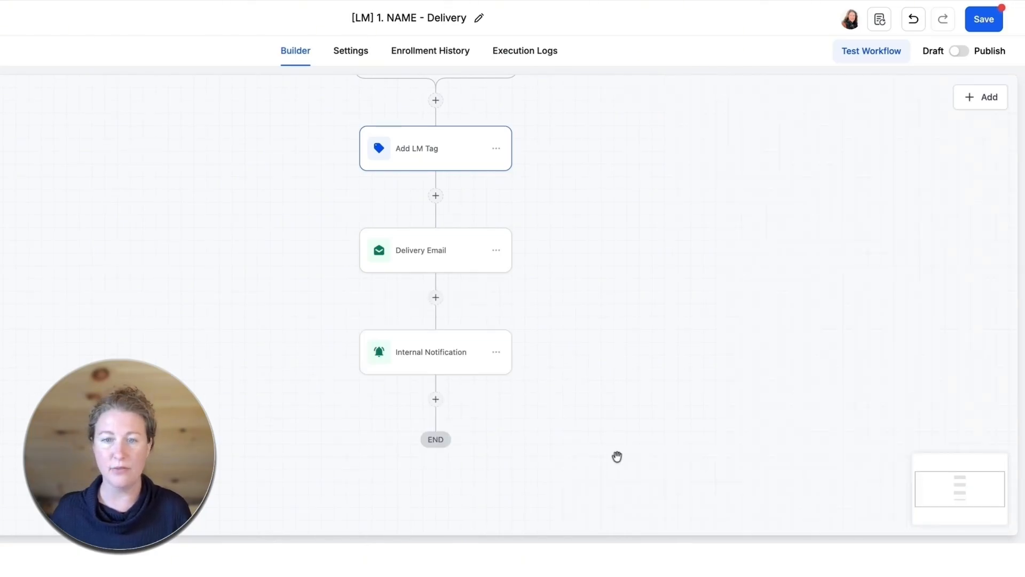
Step: Look over the workflow from the form trigger to the internal notification and save it
scroll(659, 292, up, 3)
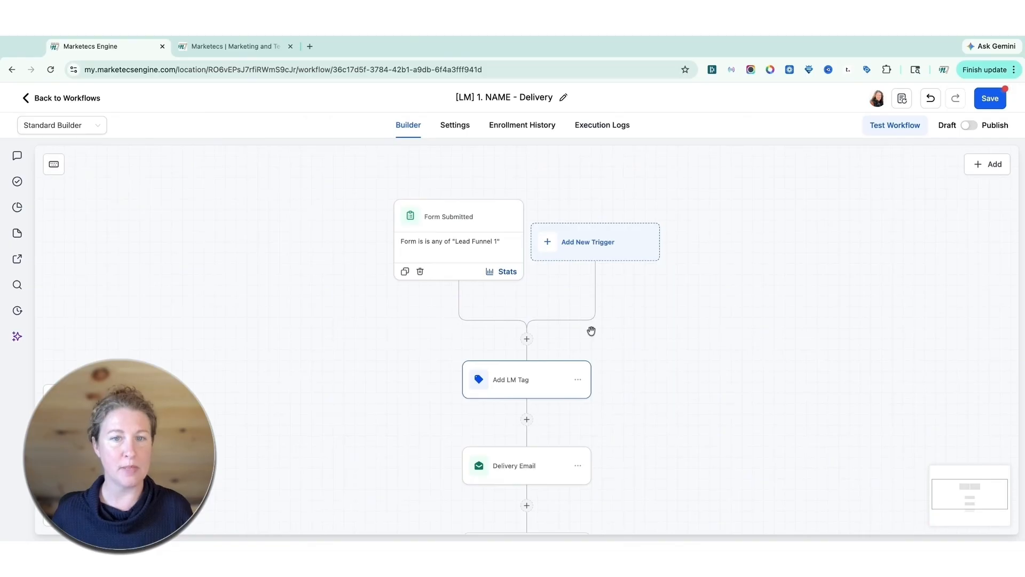
scroll(495, 242, down, 2)
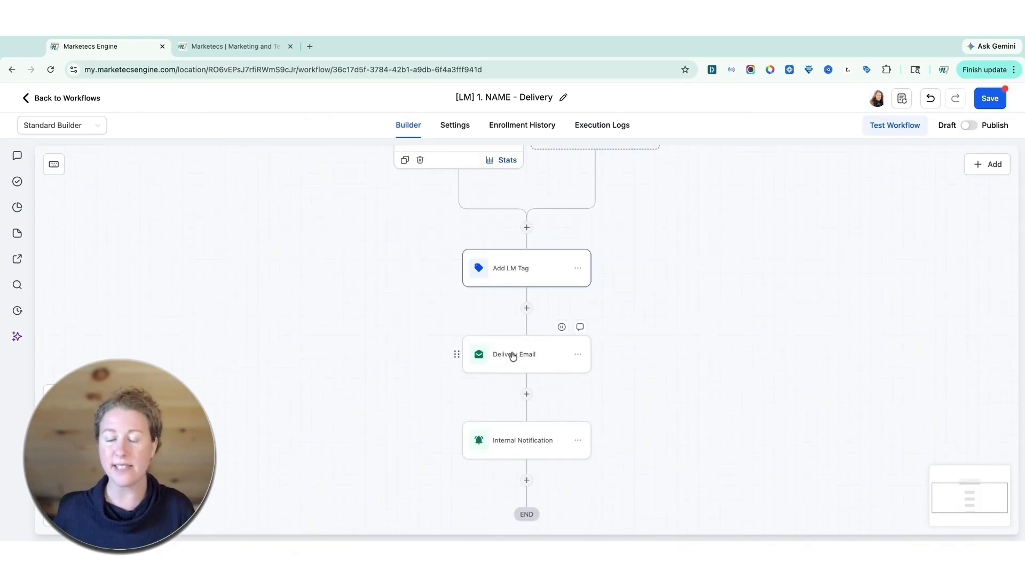
scroll(513, 355, down, 1)
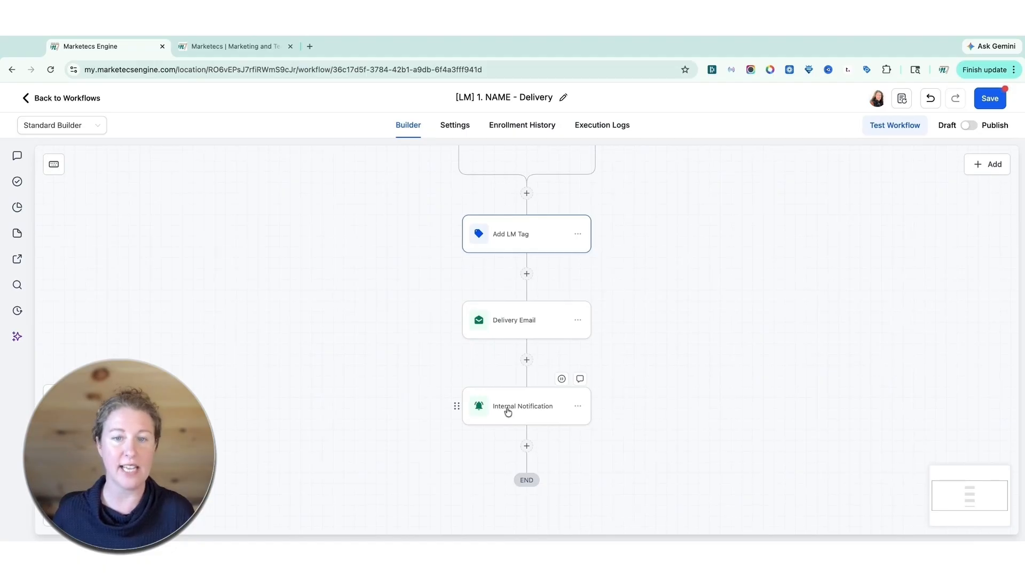
scroll(510, 408, down, 1)
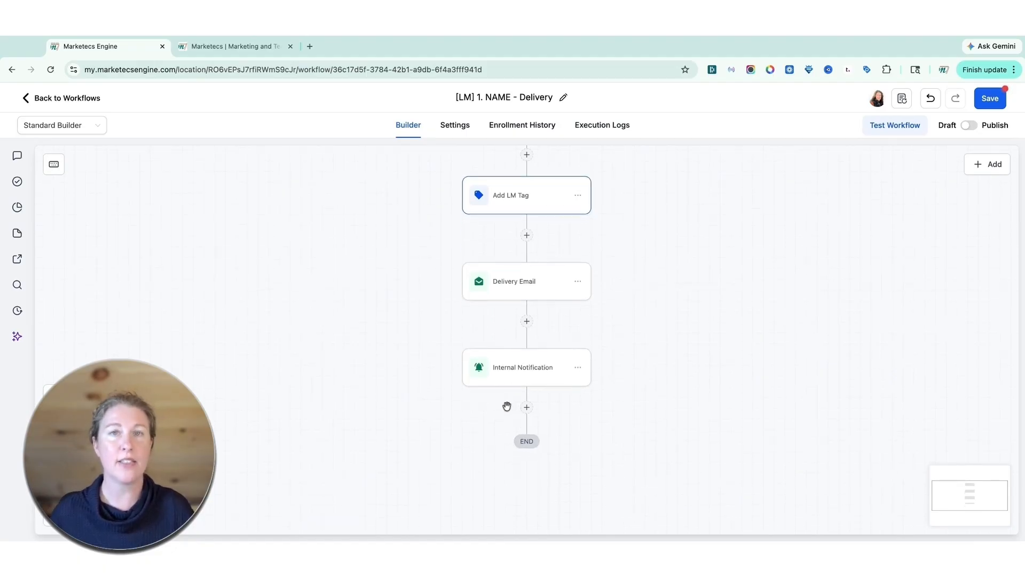
click(994, 98)
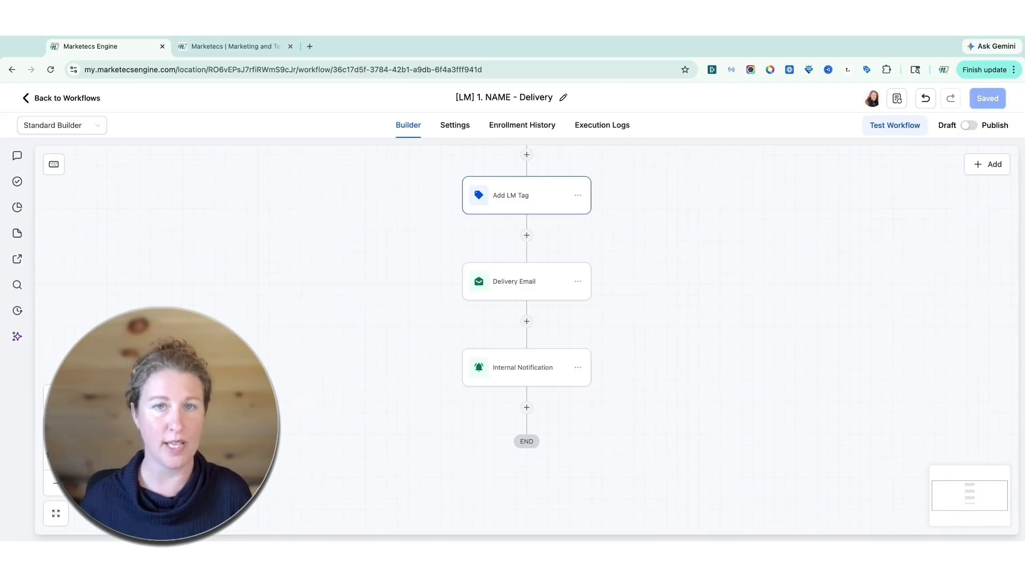
Step: Add a Wait action after the Internal Notification at the end of the workflow
scroll(526, 320, up, 3)
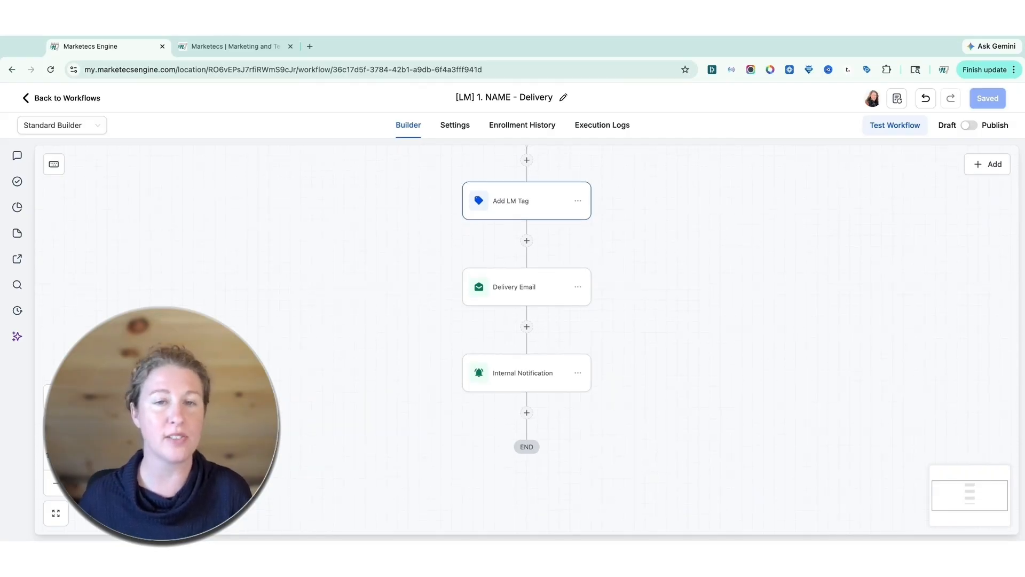
scroll(526, 320, down, 3)
scroll(527, 321, down, 2)
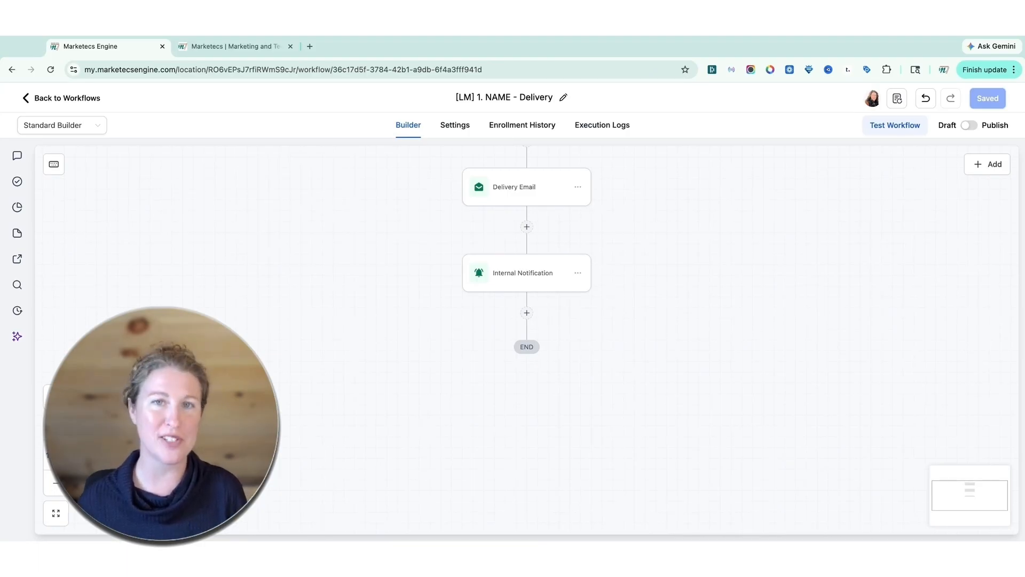
scroll(760, 319, up, 2)
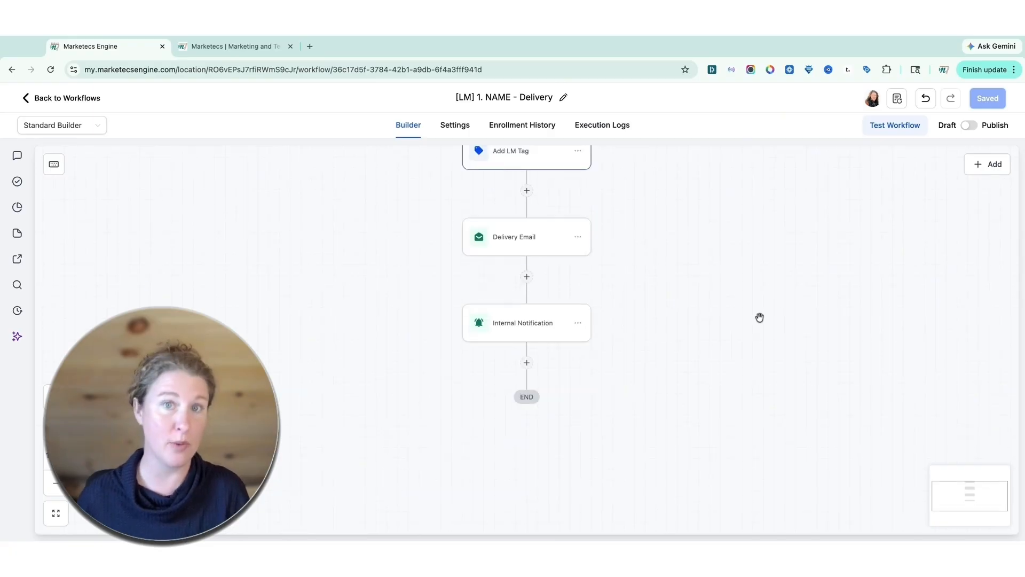
click(526, 356)
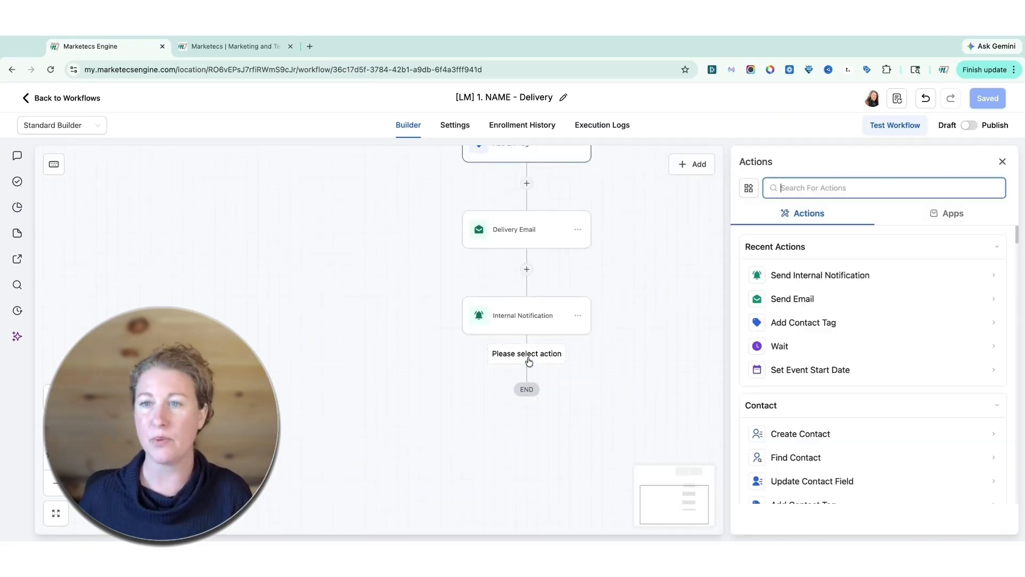
click(778, 346)
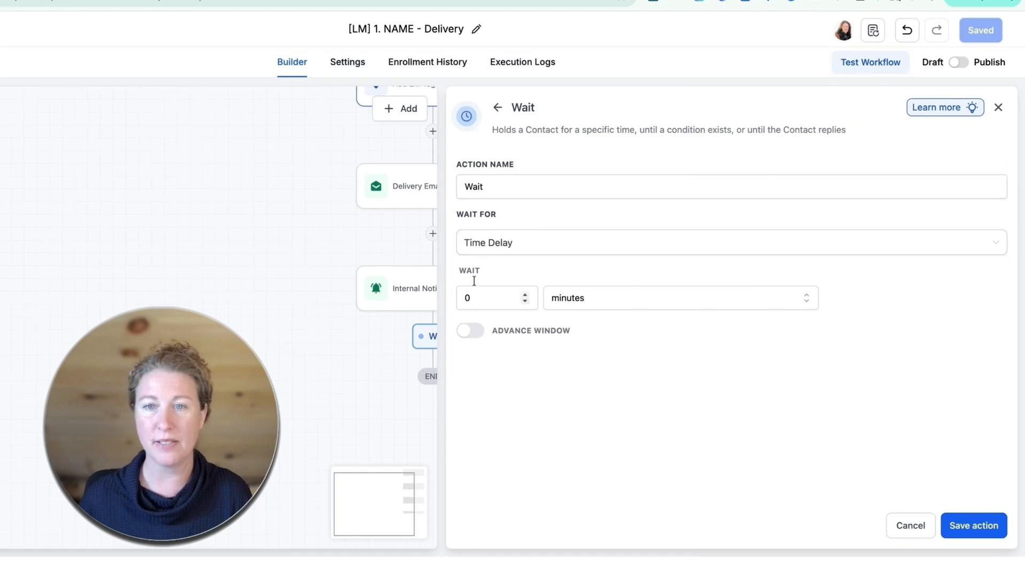
Step: Name the wait action "Wait 1 day", set its time delay to 1 day and save the action
click(510, 184)
text(1 day)
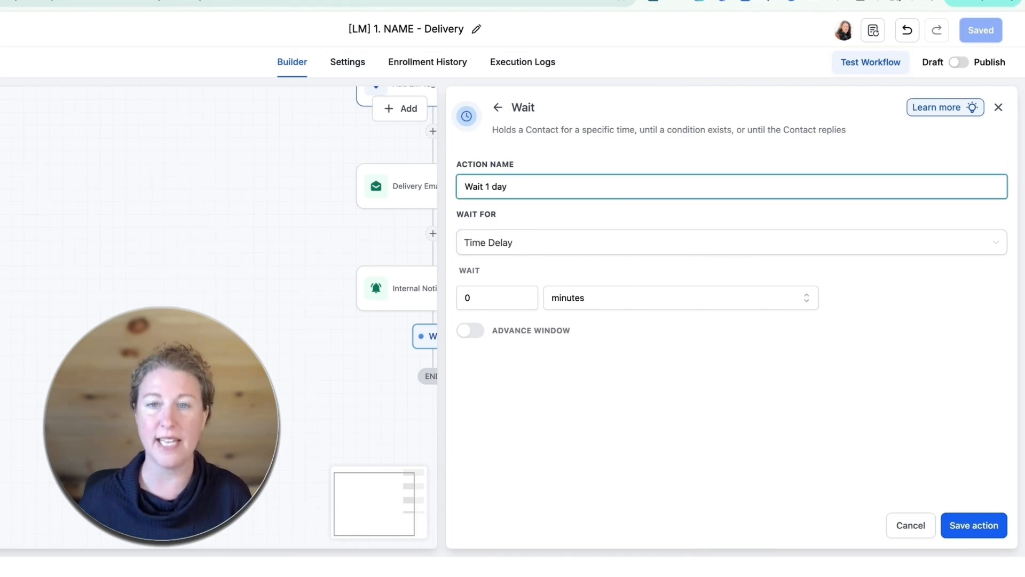
key(Tab)
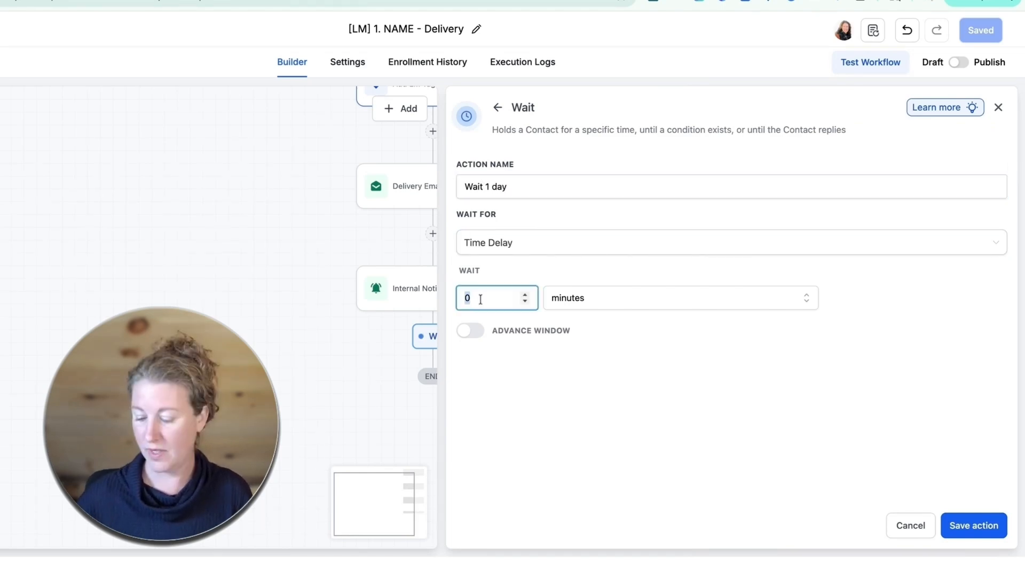
text(1)
click(672, 295)
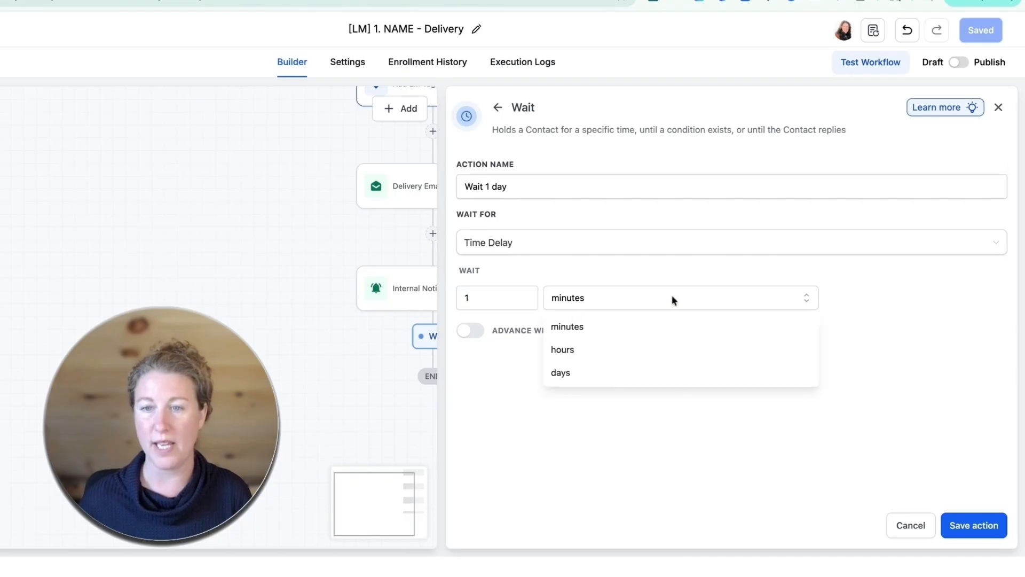
click(569, 373)
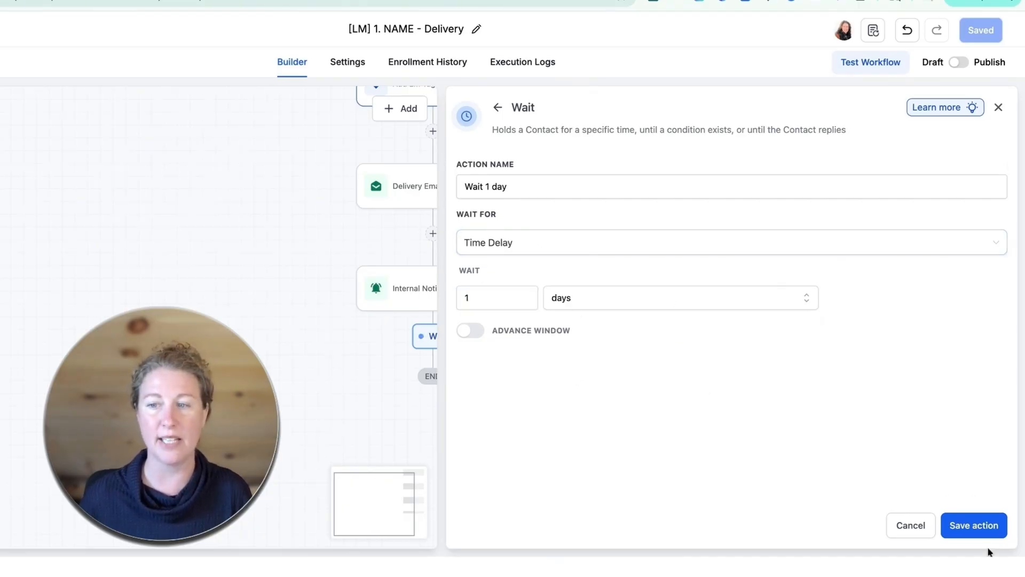
click(989, 531)
Step: Copy the Delivery Email action and paste it after the Wait 1 day action at the end of the workflow
scroll(817, 403, down, 2)
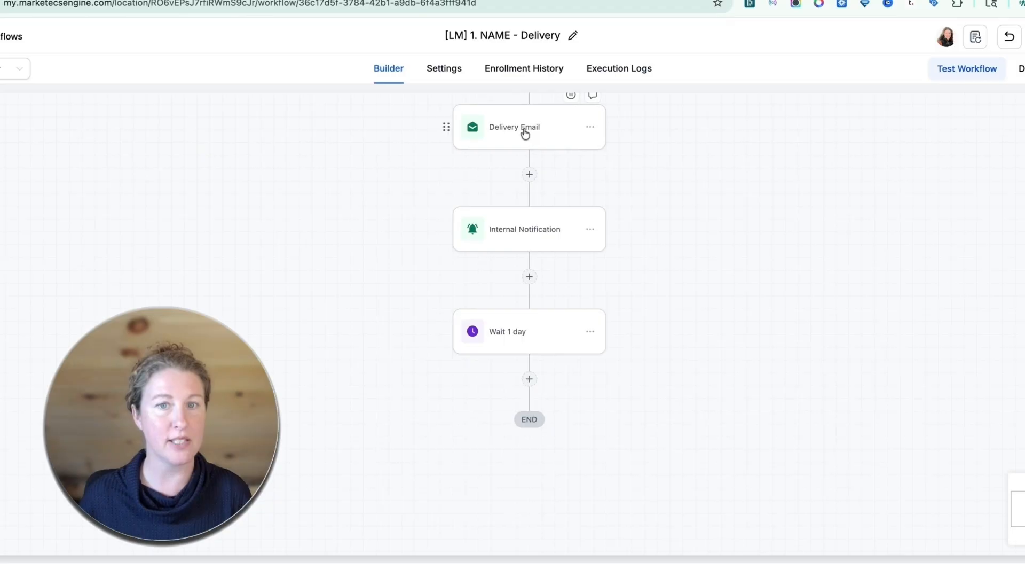
scroll(526, 134, up, 1)
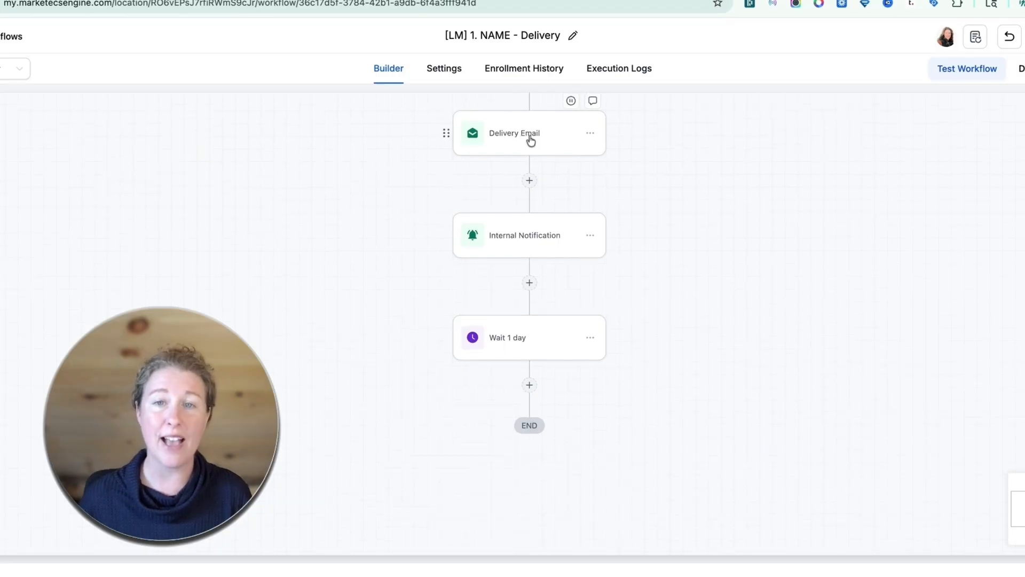
click(590, 136)
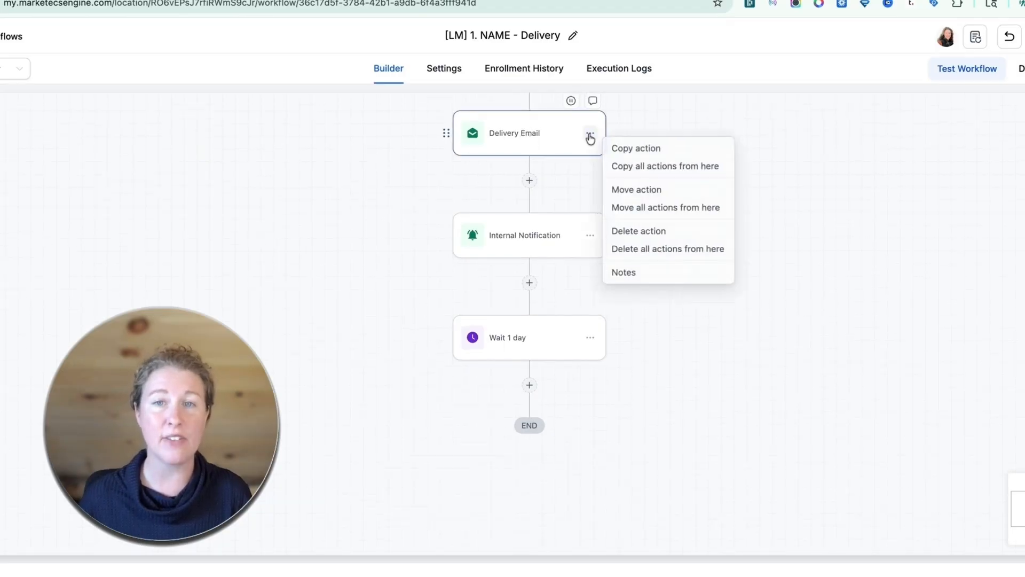
click(623, 149)
click(549, 387)
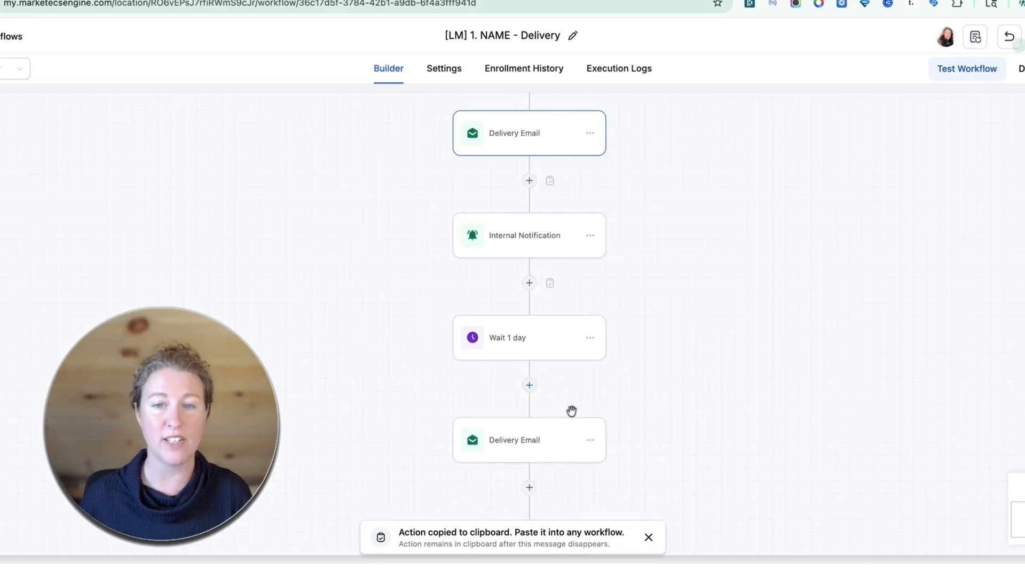
Step: Rename the pasted email action as "Folllow-up email 1", check its email settings and save the action
click(534, 445)
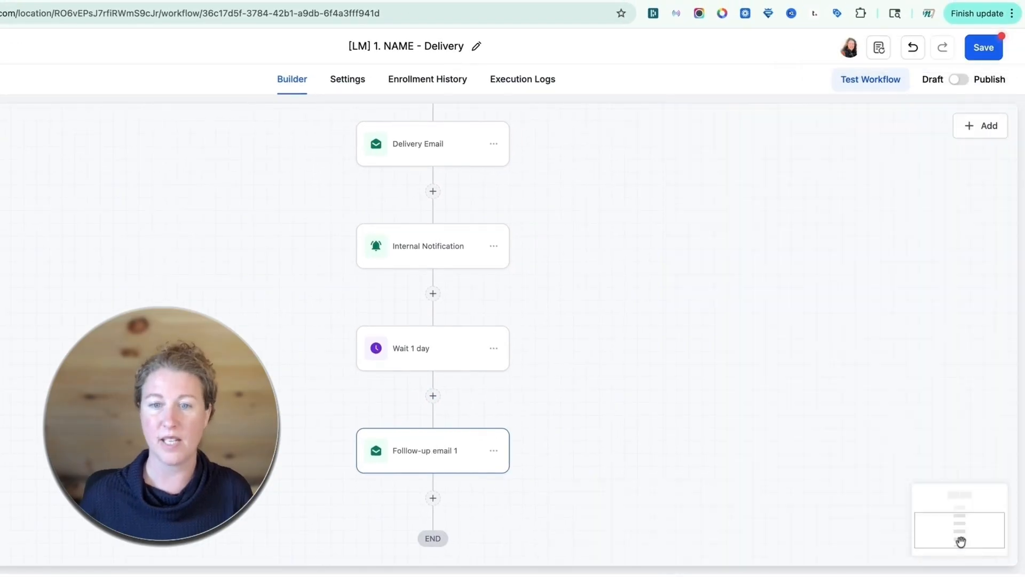
click(473, 460)
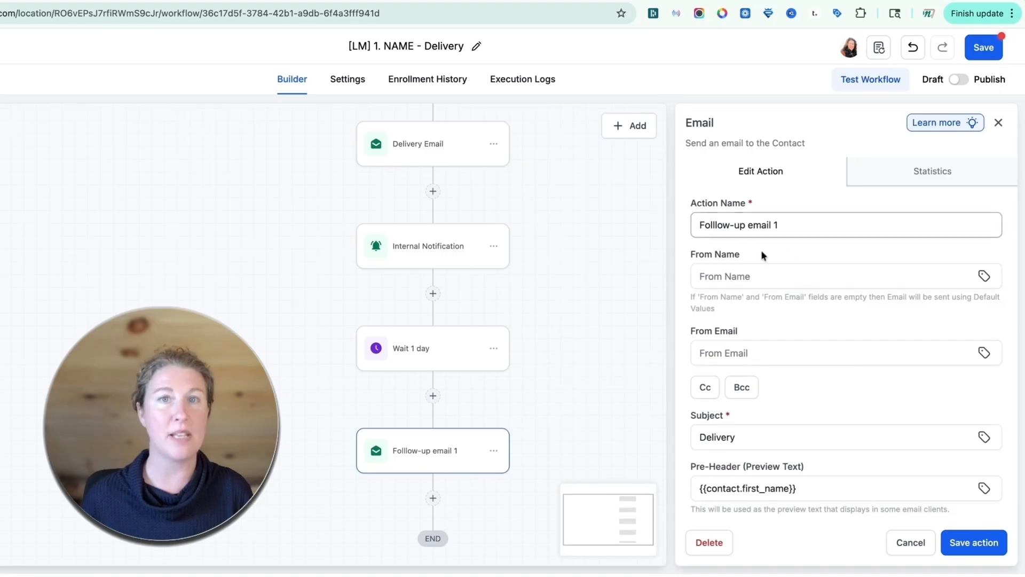
scroll(809, 285, down, 8)
click(973, 542)
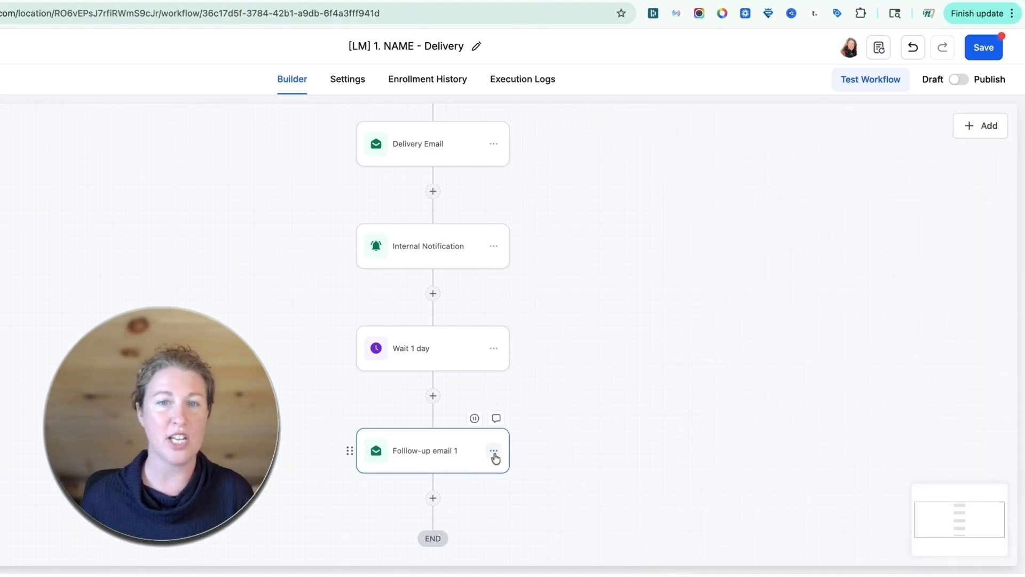
Step: Look over the workflow sequence from the Add LM Tag action down to the follow-up email
scroll(473, 460, up, 1)
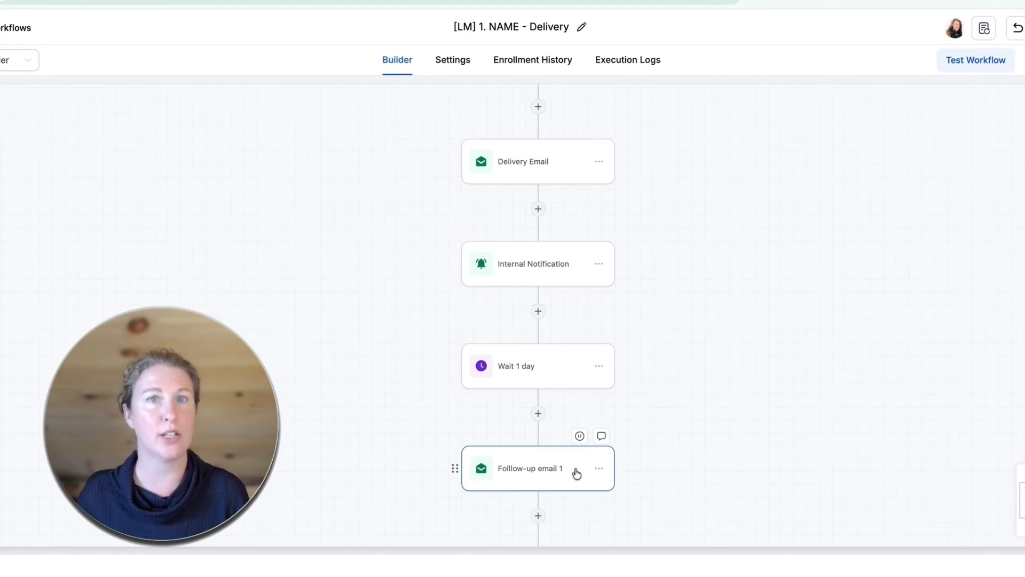
scroll(723, 299, up, 2)
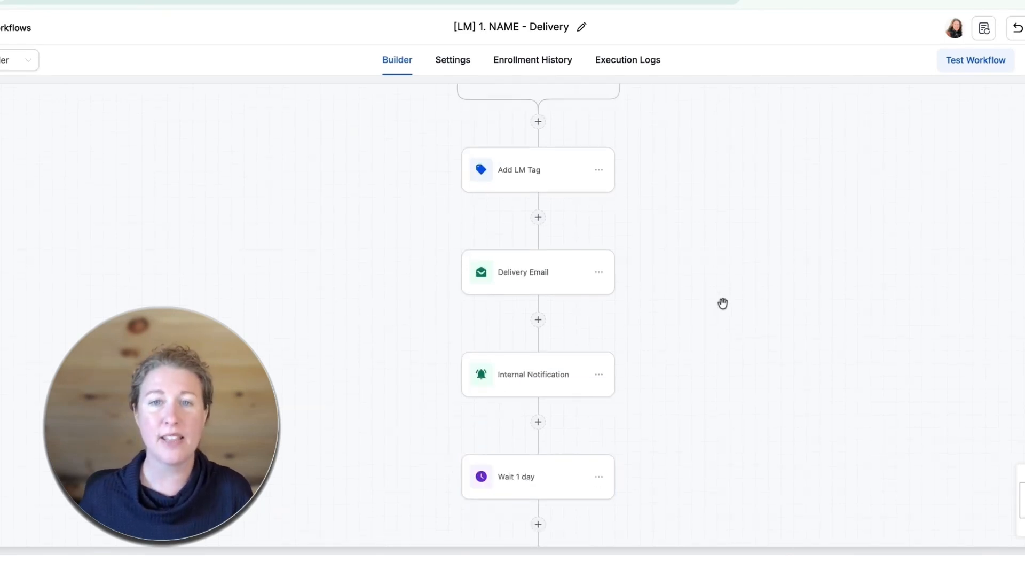
scroll(724, 303, up, 2)
scroll(724, 304, down, 2)
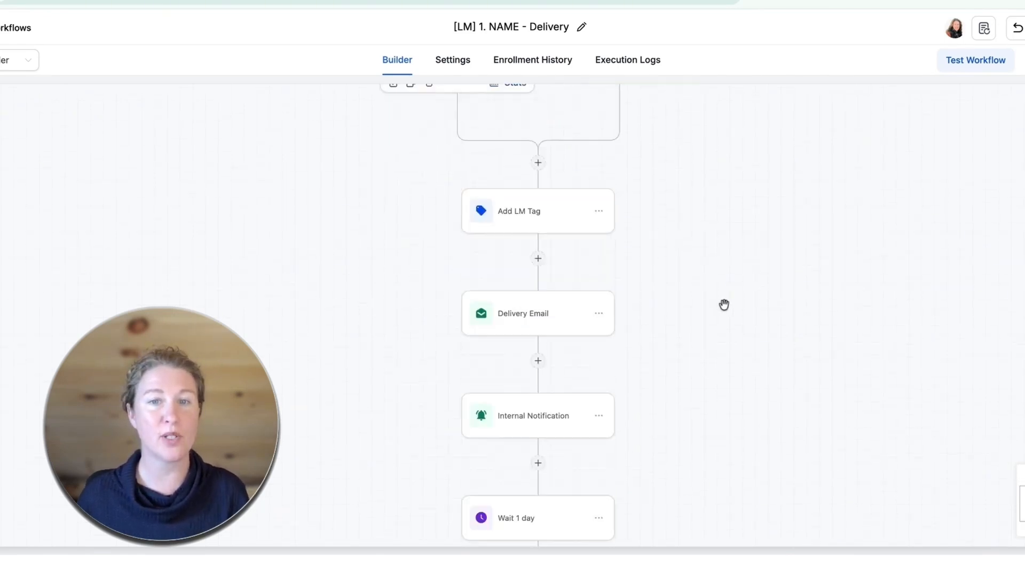
scroll(725, 305, down, 4)
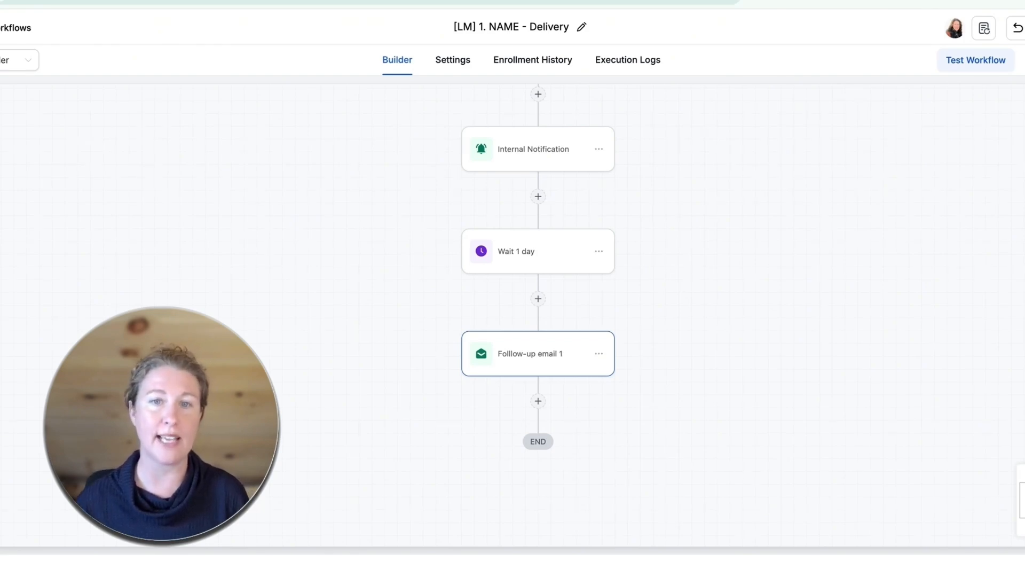
scroll(538, 286, up, 2)
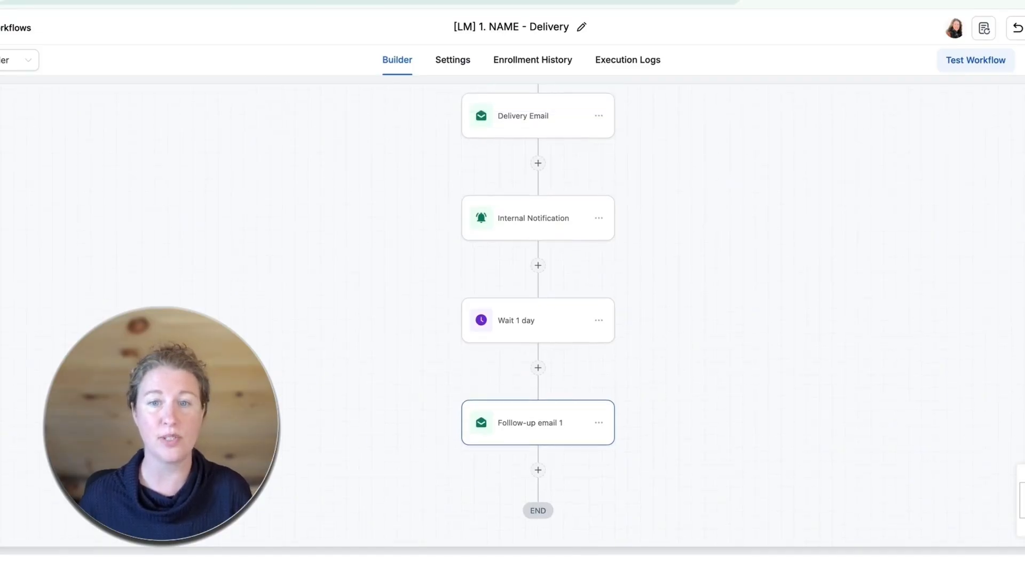
scroll(538, 287, down, 2)
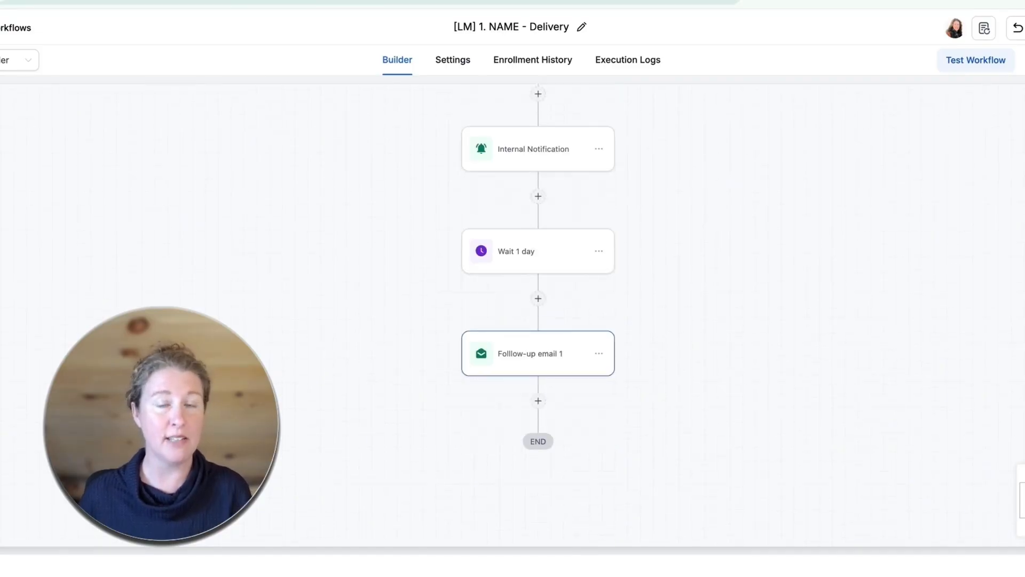
scroll(538, 287, down, 2)
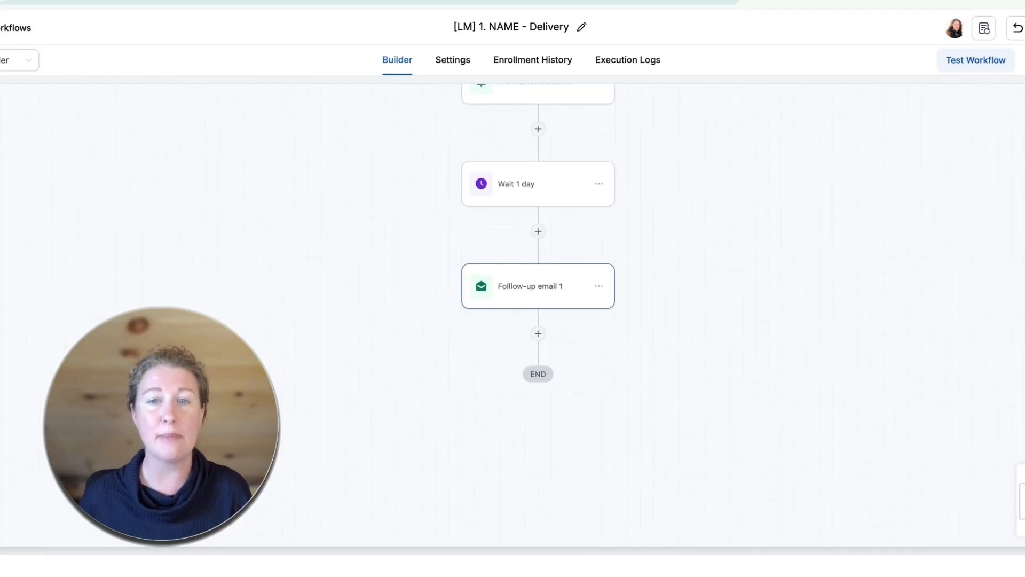
Step: Add a contact tag action after the follow-up email with the newsletter tag, name it "Add Newsletter Tag" and save it
click(539, 335)
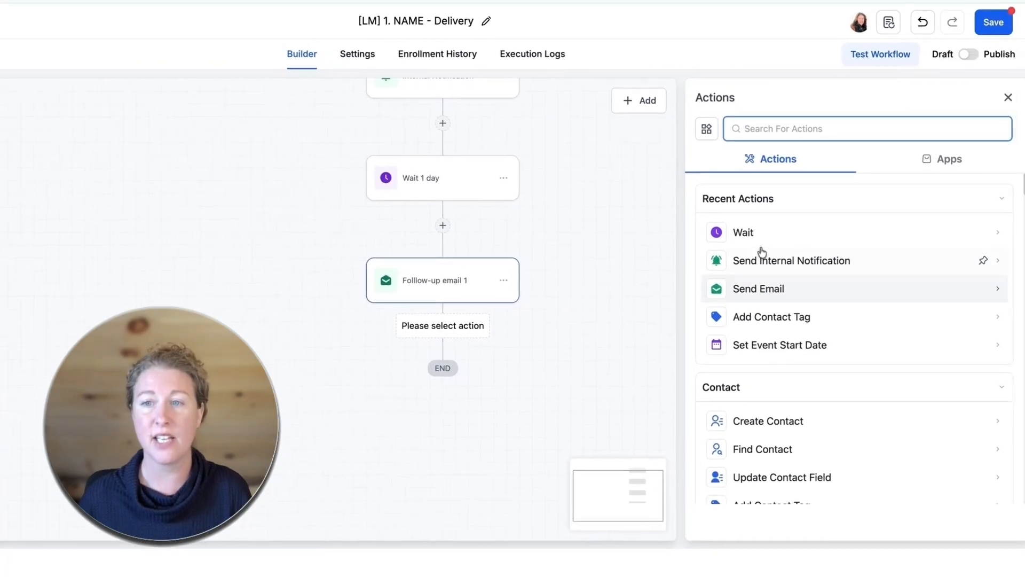
click(741, 318)
click(753, 236)
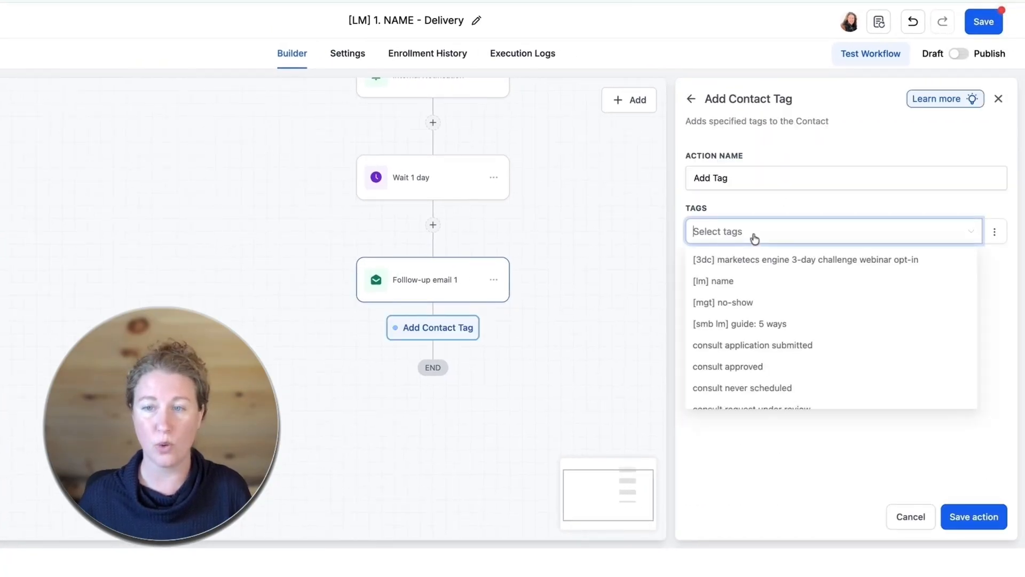
text(n)
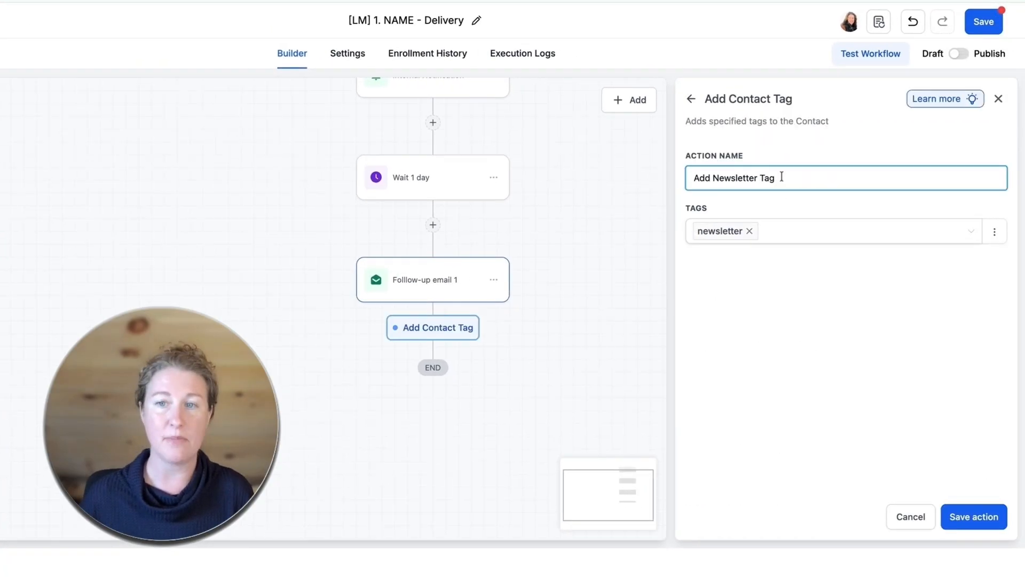
click(988, 525)
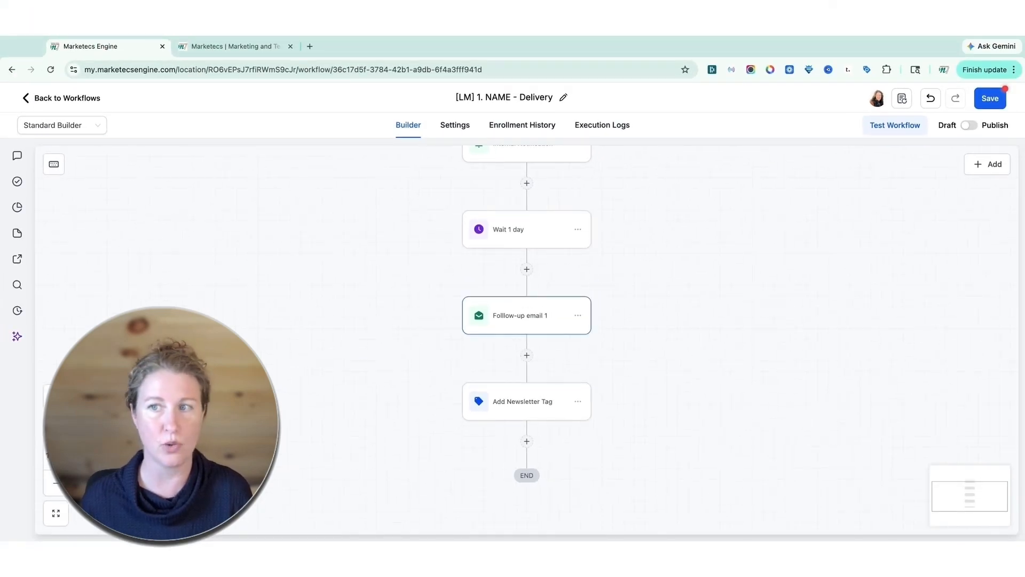
Step: Save the workflow and switch it from Draft to Publish
click(990, 99)
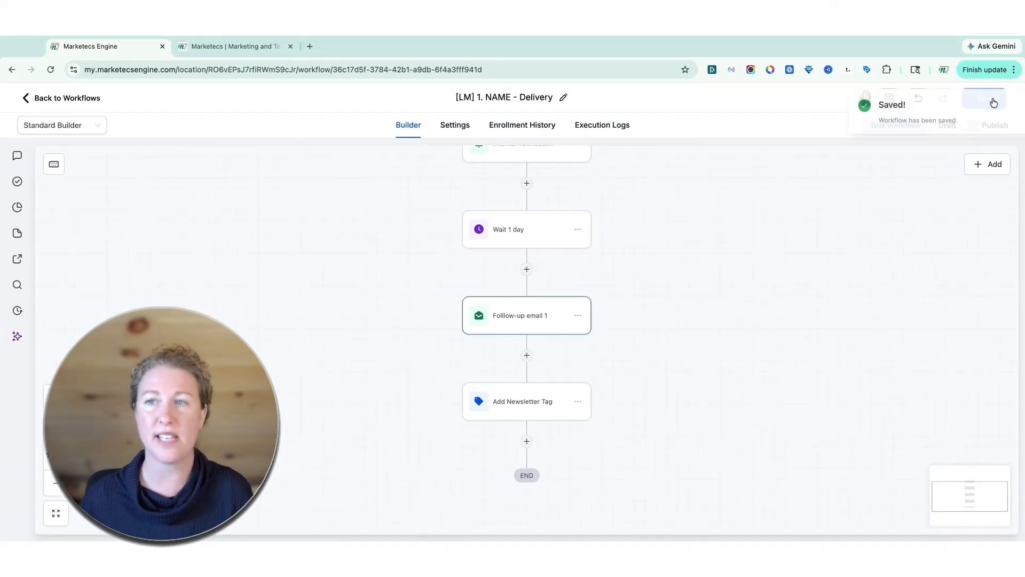
click(1002, 104)
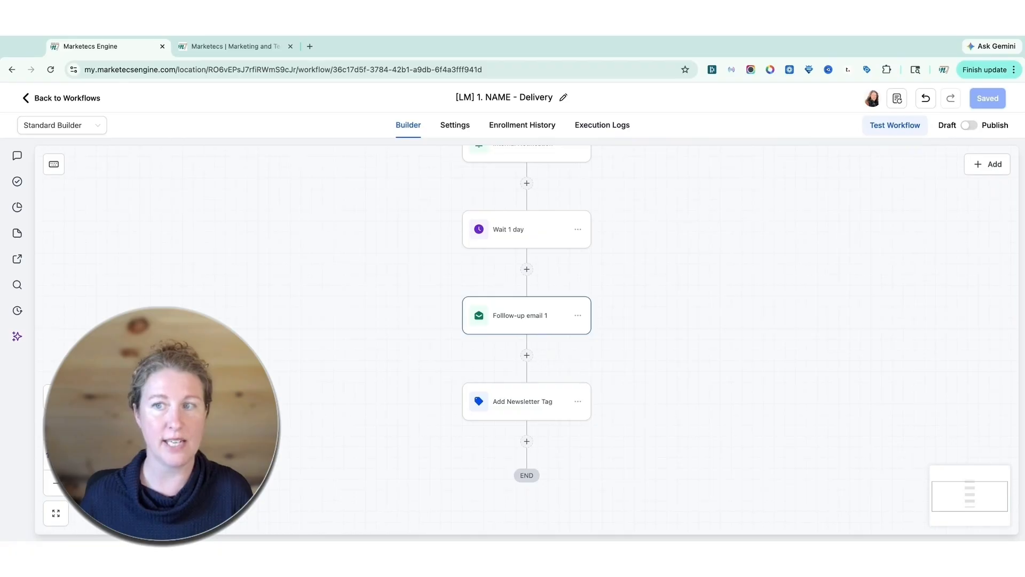
click(971, 128)
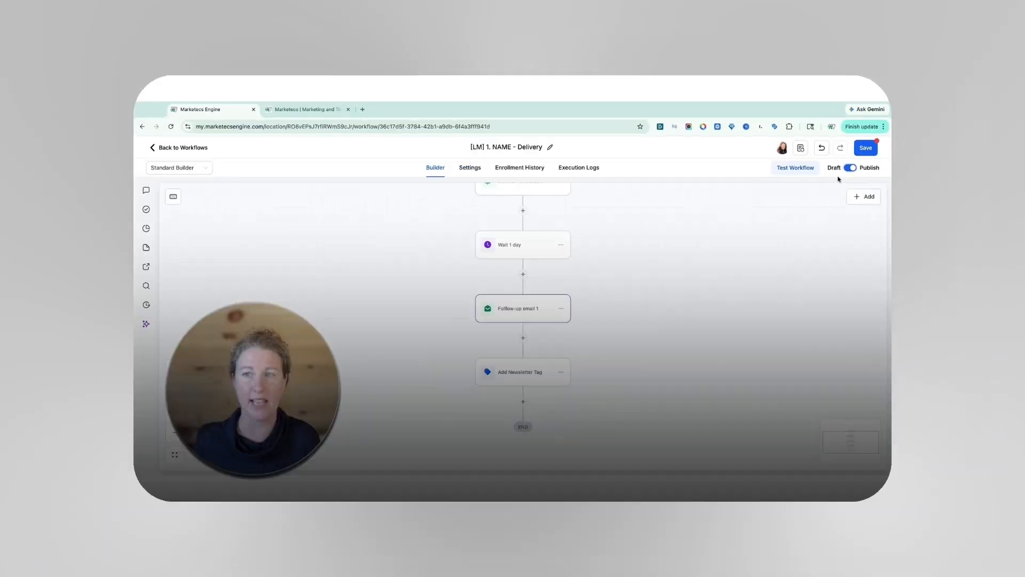